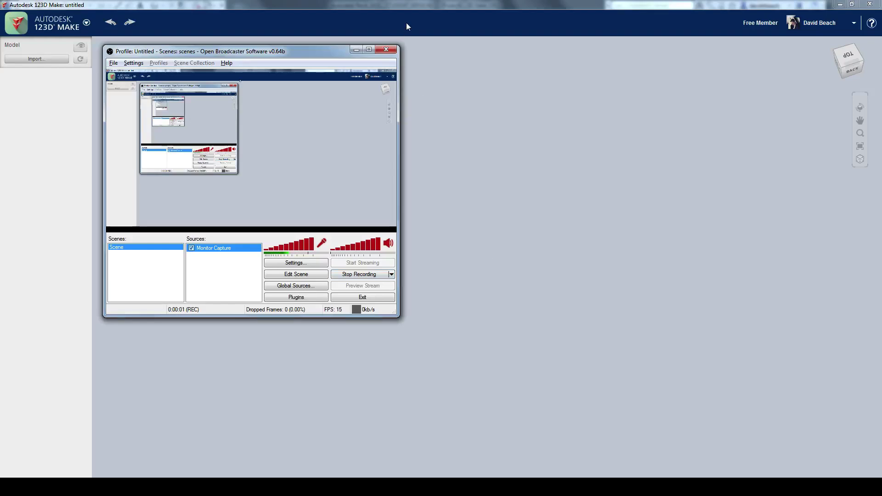
Import the STEGOSRS.OBJ model from the DinoModels folder into 123D Make
{"action": "left_click", "coordinate": [403, 6]}
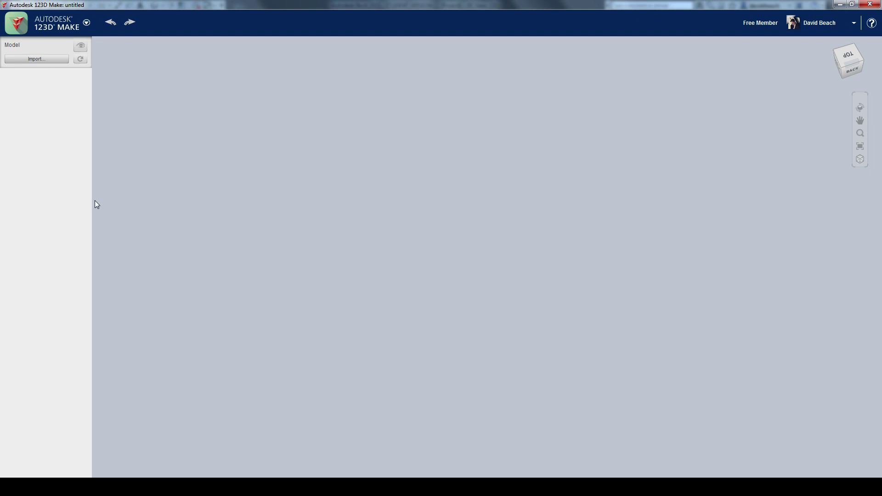
{"action": "left_click", "coordinate": [33, 59]}
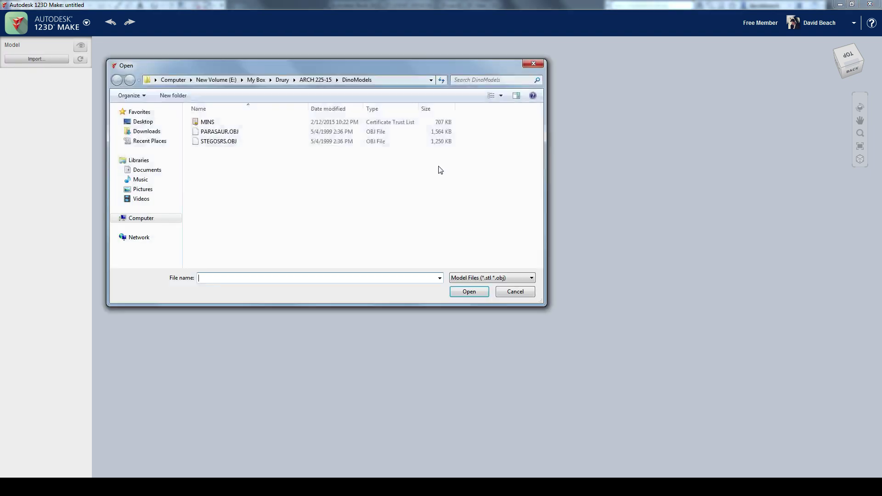
{"action": "left_click", "coordinate": [248, 141]}
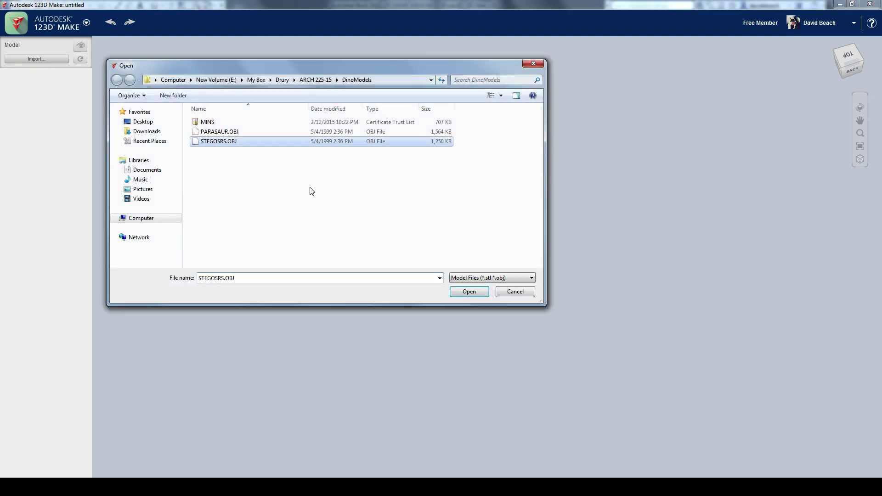
{"action": "left_click", "coordinate": [482, 295]}
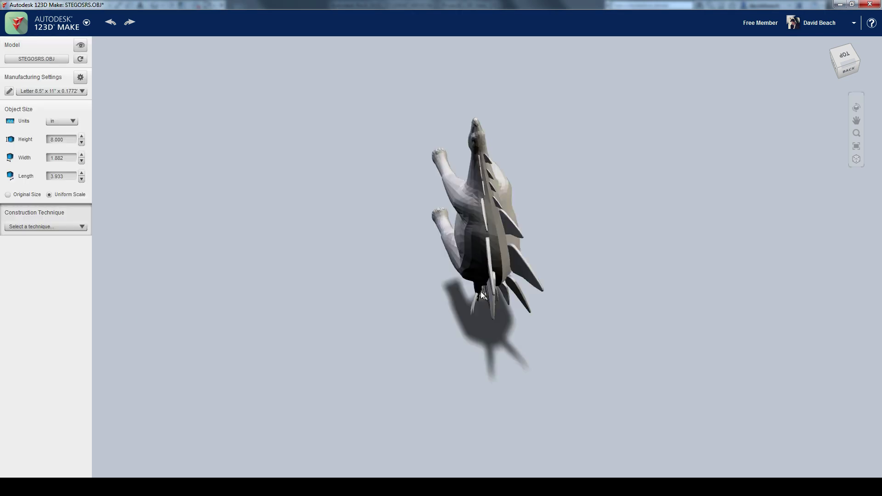
Orbit and zoom around the 8.000 in tall stegosaurus to inspect it
{"action": "left_click_drag", "start_coordinate": [668, 302], "coordinate": [348, 257]}
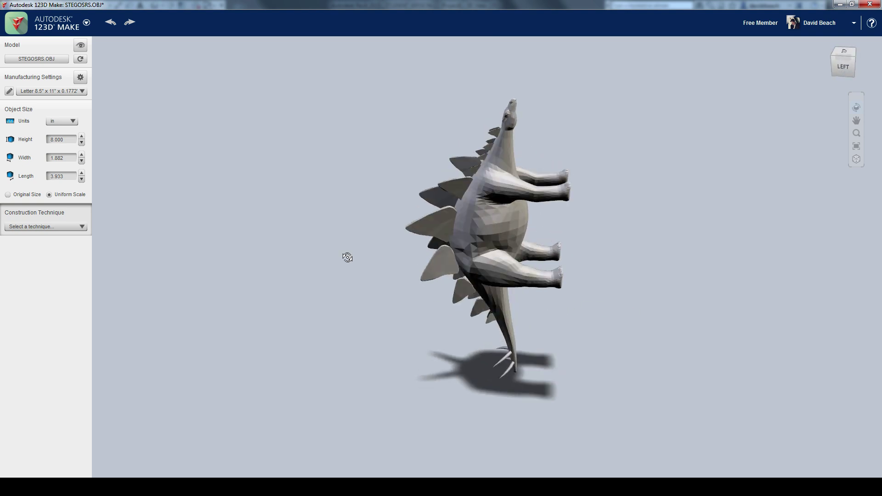
{"action": "scroll", "coordinate": [605, 266], "scroll_direction": "up", "scroll_amount": 2}
{"action": "left_click_drag", "start_coordinate": [666, 262], "coordinate": [583, 277]}
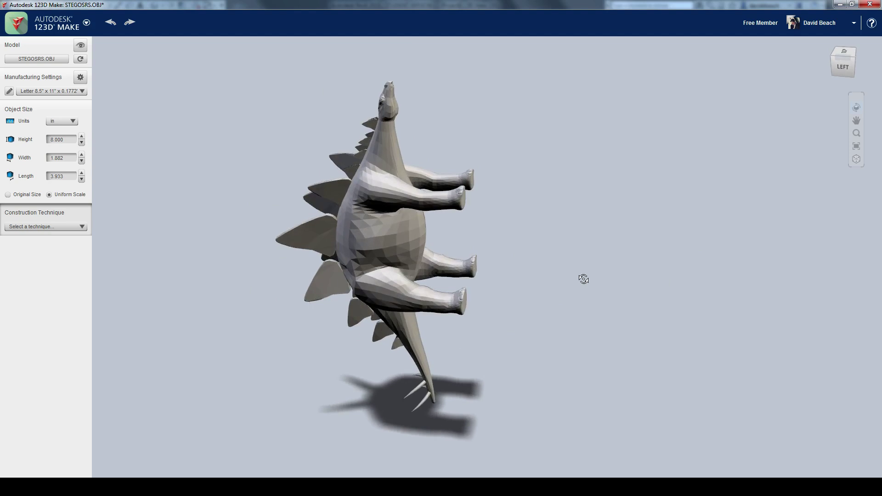
Rotate the stegosaurus so it stands level, viewed from the front right
{"action": "left_click", "coordinate": [82, 59]}
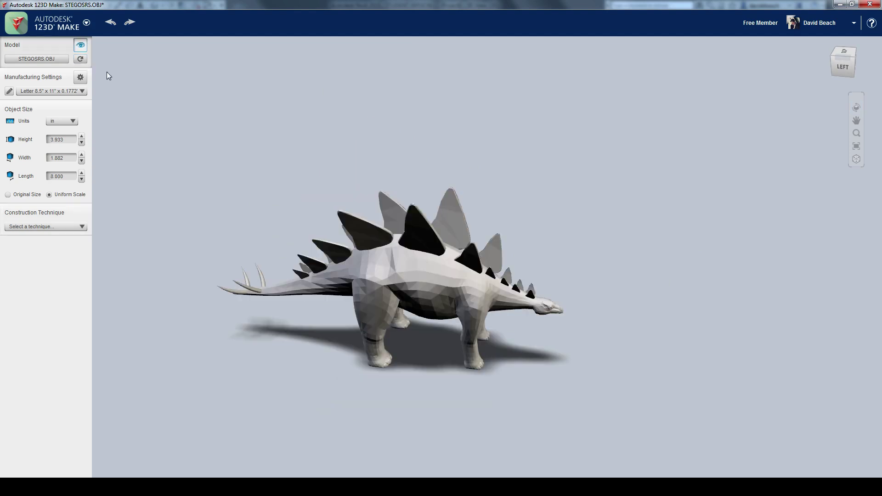
{"action": "scroll", "coordinate": [519, 210], "scroll_direction": "up", "scroll_amount": 3}
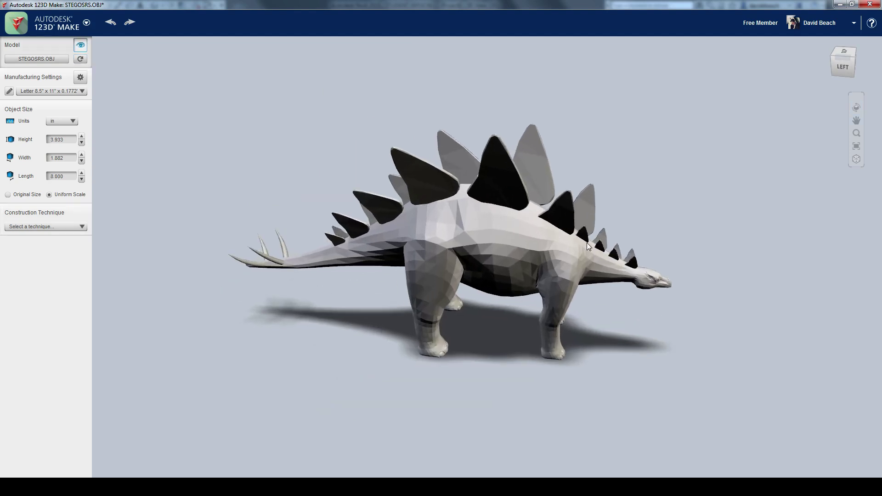
{"action": "left_click_drag", "start_coordinate": [587, 243], "coordinate": [169, 228]}
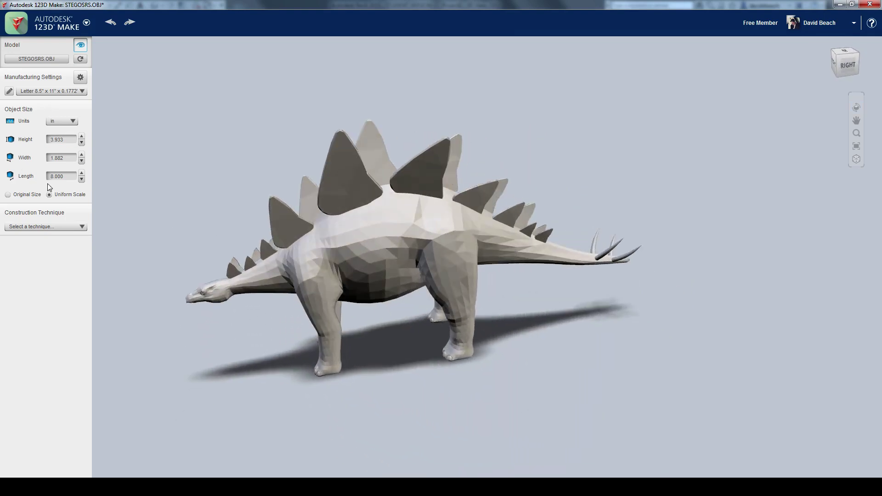
Uniformly scale the model to a 12 in length, making it 5.899 in tall
{"action": "left_click", "coordinate": [64, 176]}
{"action": "type", "text": "12"}
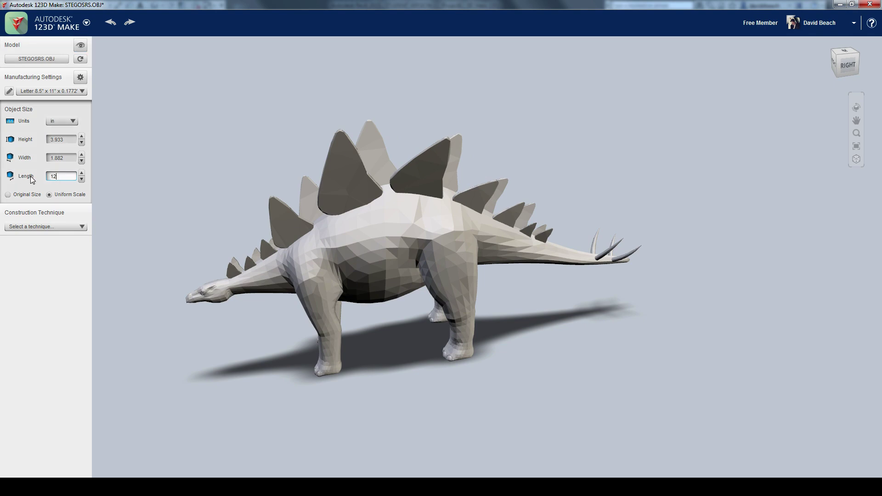
{"action": "key", "text": "Return"}
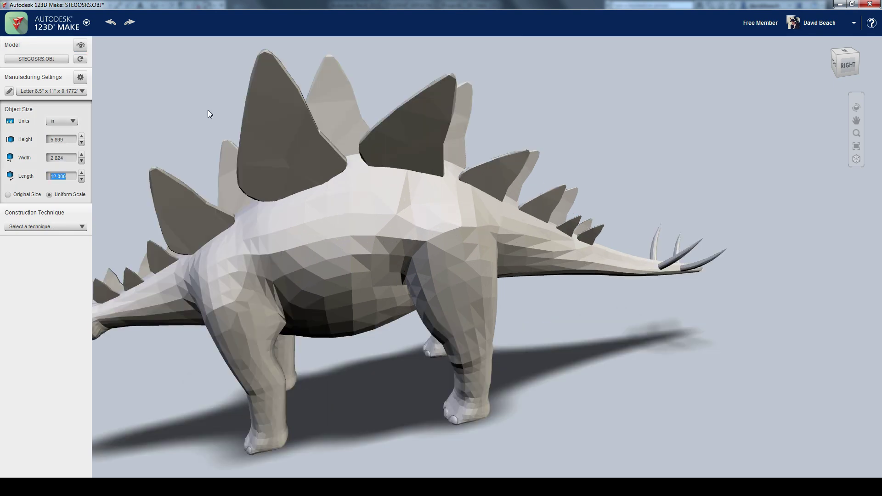
{"action": "scroll", "coordinate": [276, 114], "scroll_direction": "down", "scroll_amount": 3}
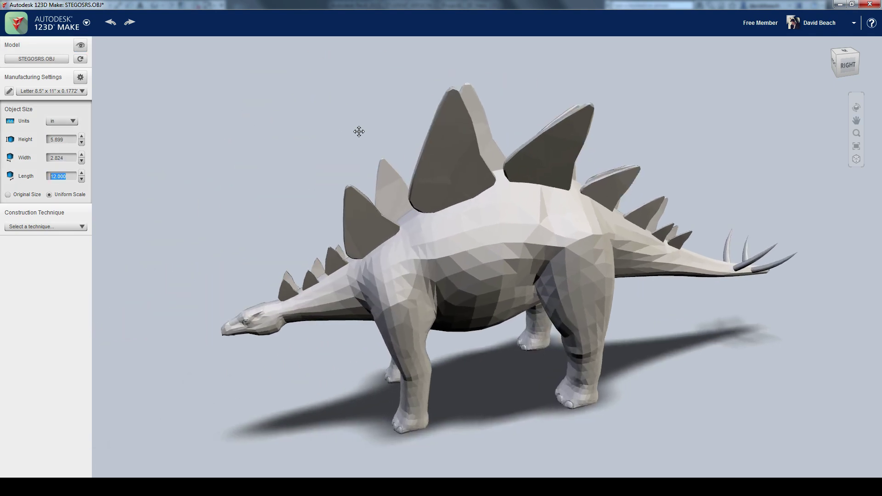
{"action": "left_click_drag", "start_coordinate": [326, 147], "coordinate": [440, 230]}
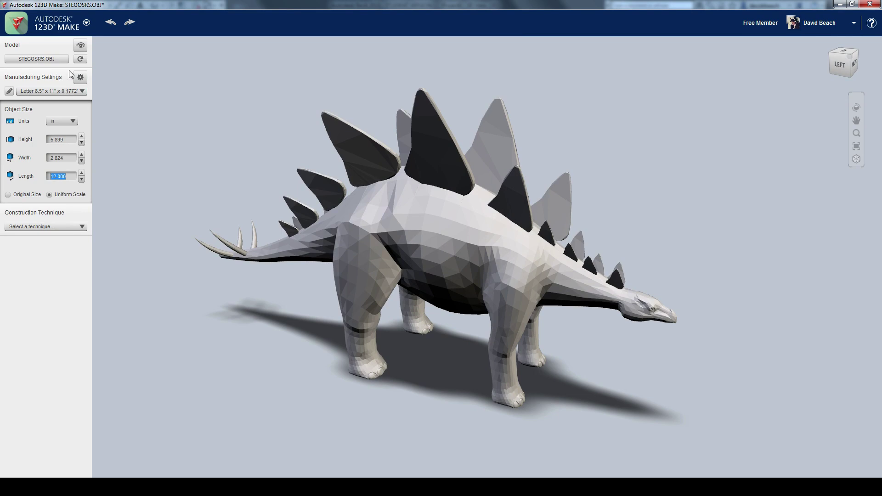
{"action": "left_click_drag", "start_coordinate": [475, 235], "coordinate": [497, 239]}
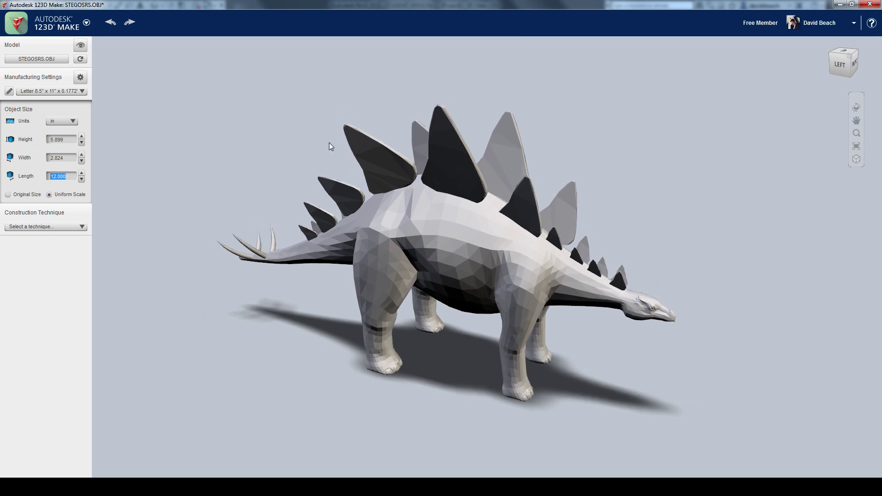
Set the material sheet size to 18 in long by 24 in wide
{"action": "left_click", "coordinate": [82, 80]}
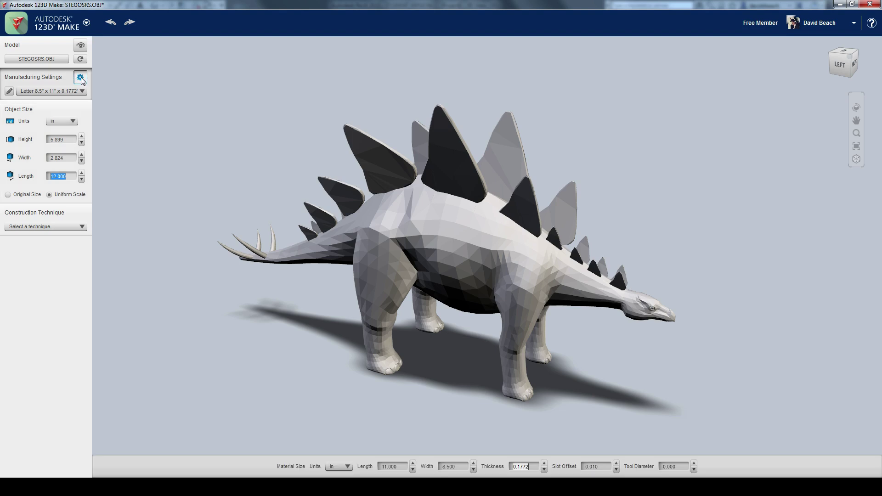
{"action": "left_click", "coordinate": [400, 467]}
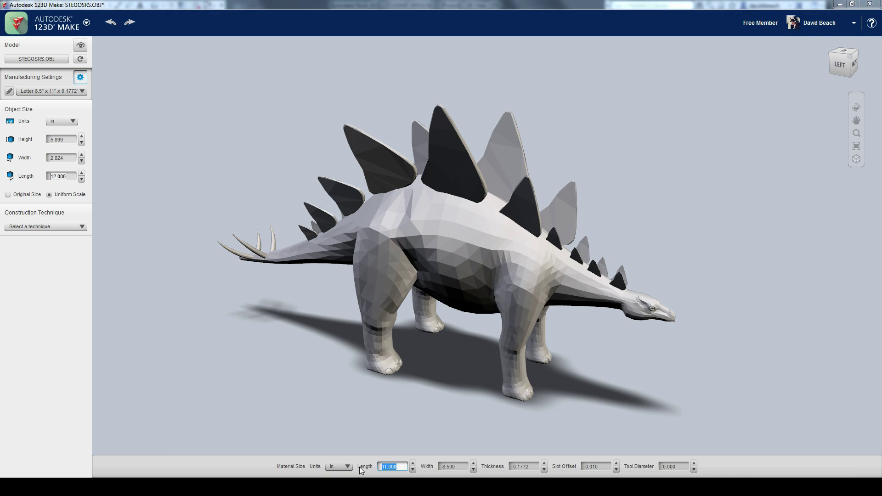
{"action": "type", "text": "18"}
{"action": "type", "text": "24"}
{"action": "left_click_drag", "start_coordinate": [450, 467], "coordinate": [456, 466]}
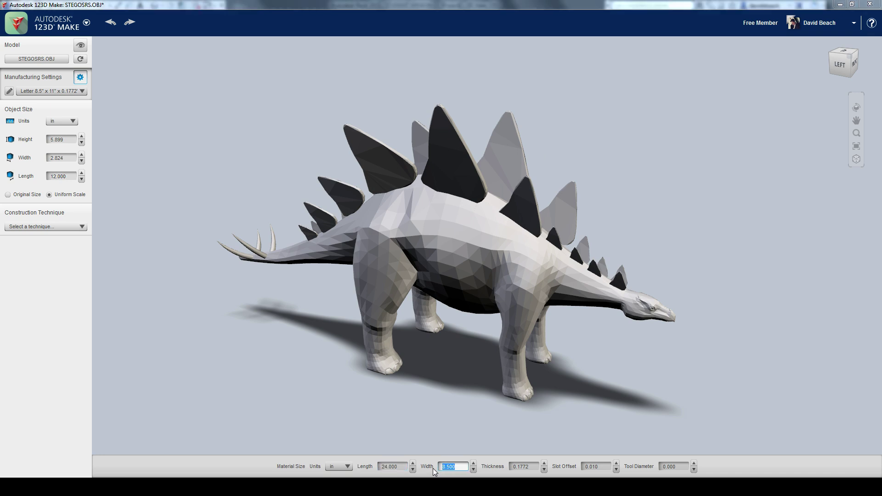
{"action": "left_click_drag", "start_coordinate": [398, 467], "coordinate": [363, 470]}
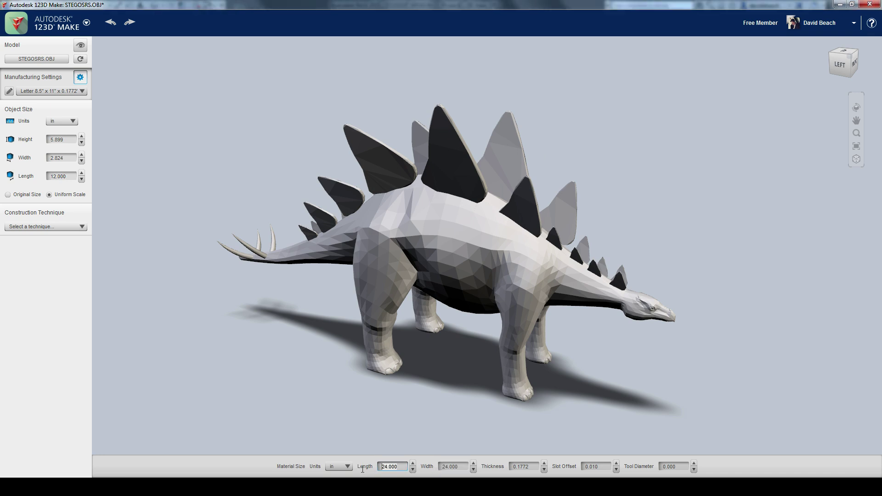
{"action": "key", "text": "Tab"}
{"action": "left_click_drag", "start_coordinate": [398, 467], "coordinate": [357, 467]}
{"action": "type", "text": "18"}
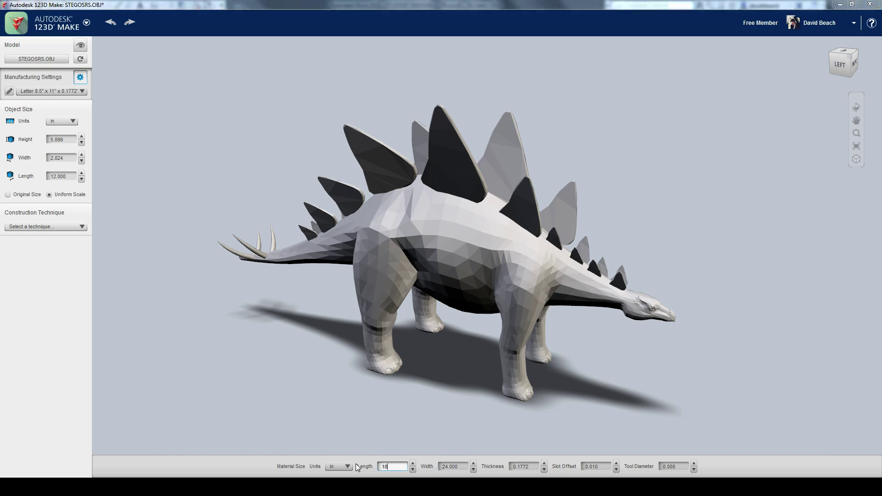
{"action": "key", "text": "Tab"}
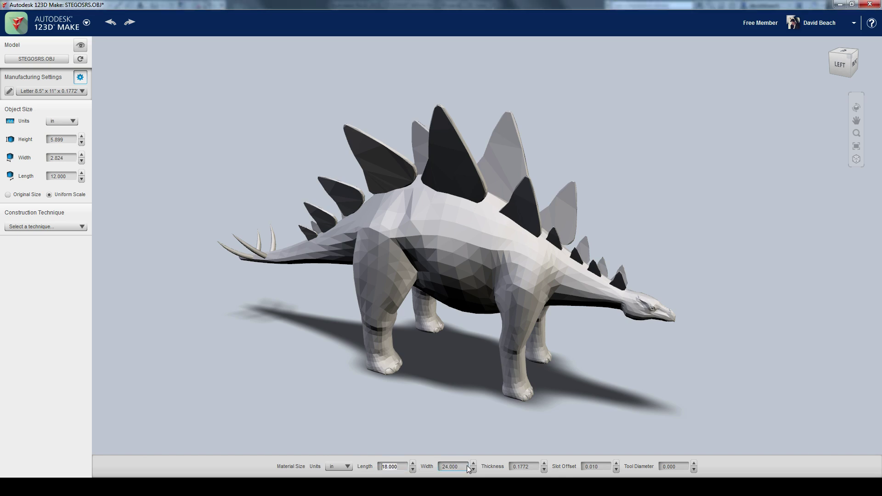
{"action": "type", "text": "24"}
{"action": "key", "text": "Return"}
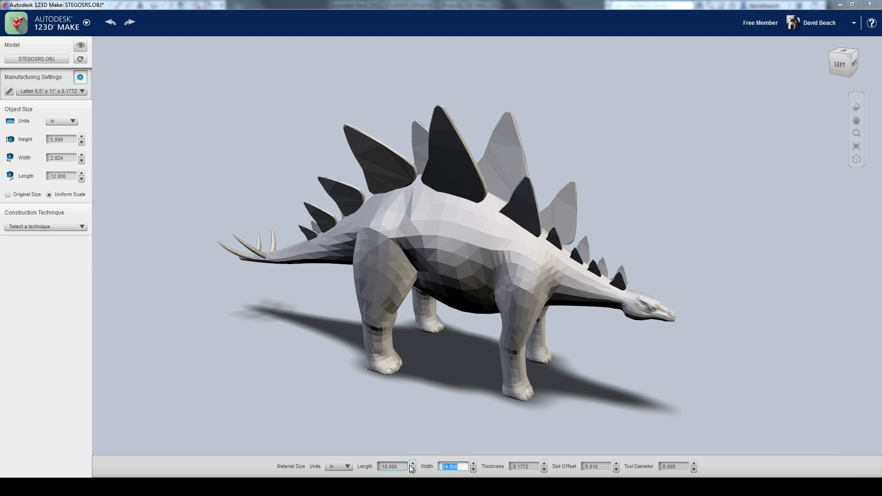
{"action": "left_click", "coordinate": [534, 467]}
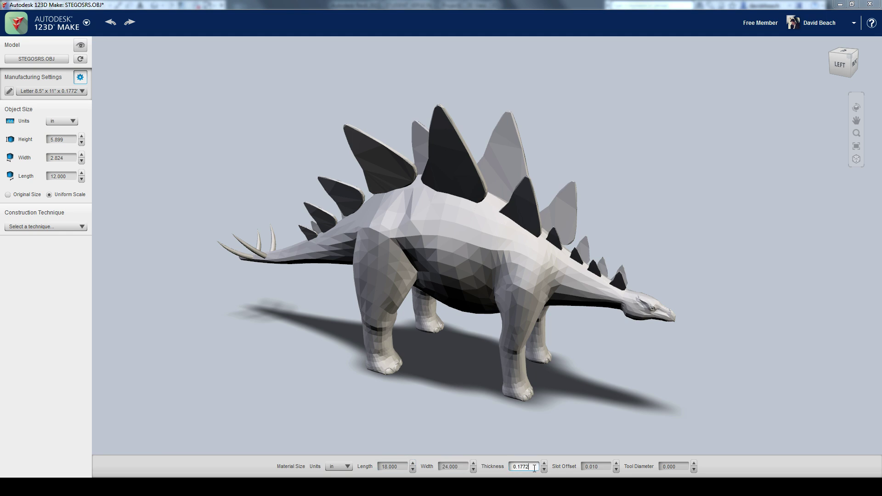
Work out 1 ÷ 32 in Windows Calculator for the sheet thickness
{"action": "key", "text": "alt+Tab"}
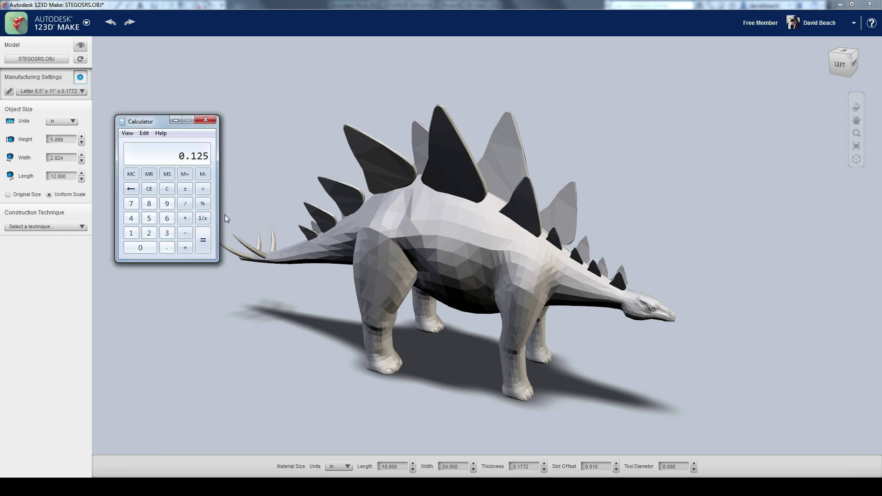
{"action": "left_click", "coordinate": [168, 189]}
{"action": "left_click", "coordinate": [133, 232]}
{"action": "left_click", "coordinate": [184, 204]}
{"action": "left_click", "coordinate": [167, 233]}
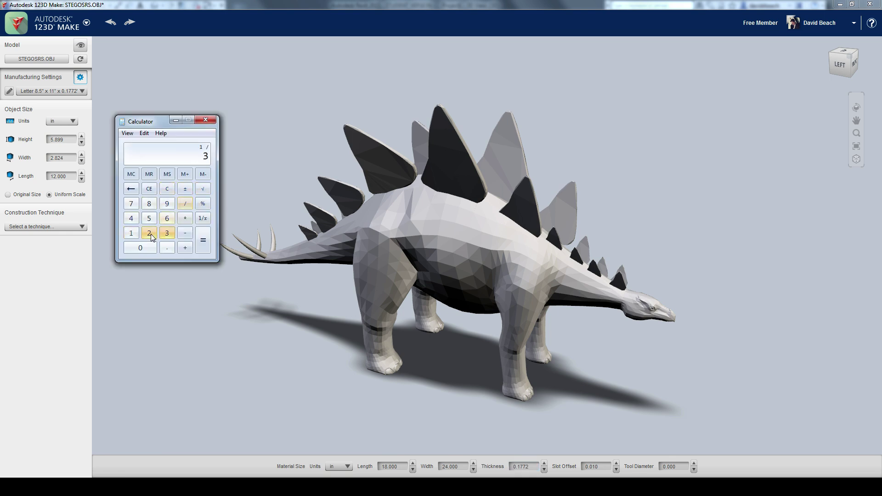
{"action": "left_click", "coordinate": [150, 235]}
{"action": "left_click", "coordinate": [202, 244]}
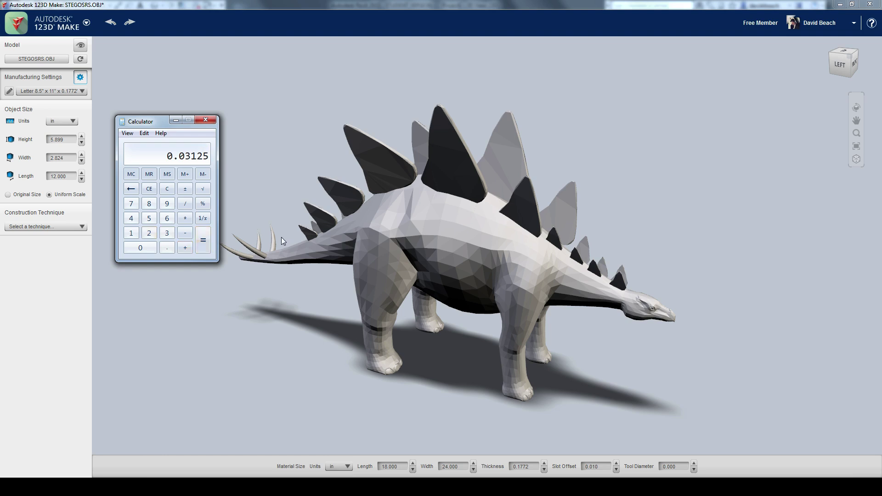
Enter 0.0310 in as the material thickness and orbit the model
{"action": "left_click", "coordinate": [524, 466]}
{"action": "type", "text": "0.0310"}
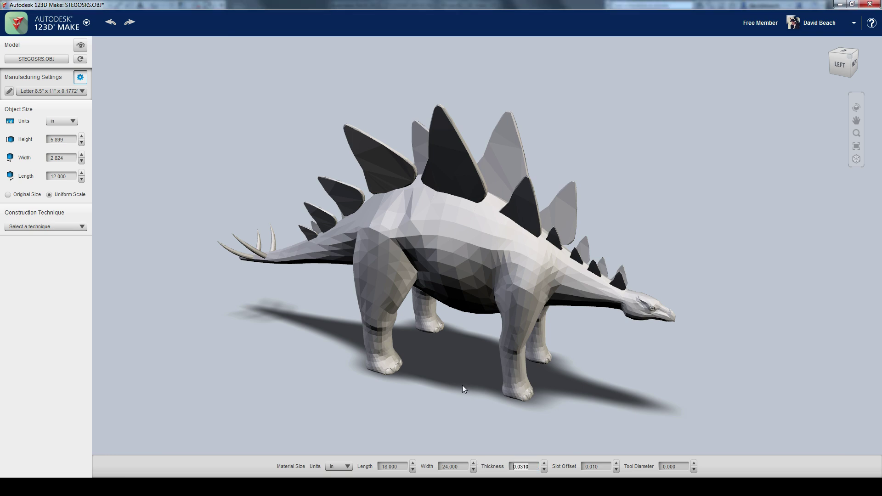
{"action": "right_click_drag", "start_coordinate": [462, 388], "coordinate": [453, 396]}
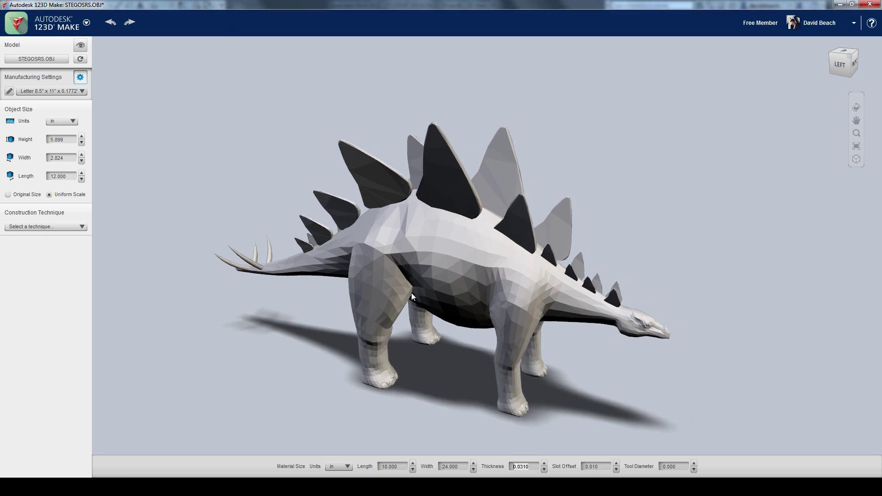
{"action": "right_click_drag", "start_coordinate": [396, 370], "coordinate": [447, 359]}
{"action": "middle_click_drag", "start_coordinate": [317, 350], "coordinate": [336, 345]}
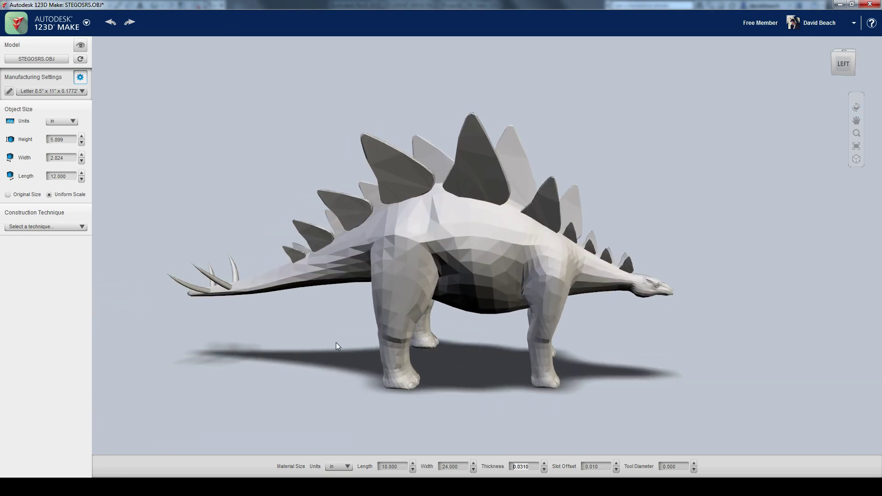
Switch the construction technique to Stacked Slices and inspect the 861-part, 4-sheet result
{"action": "left_click", "coordinate": [70, 227]}
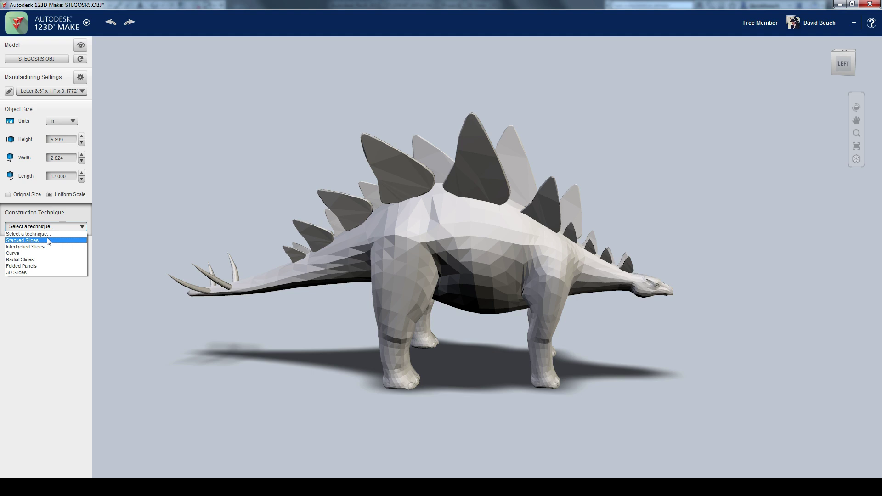
{"action": "left_click", "coordinate": [46, 240]}
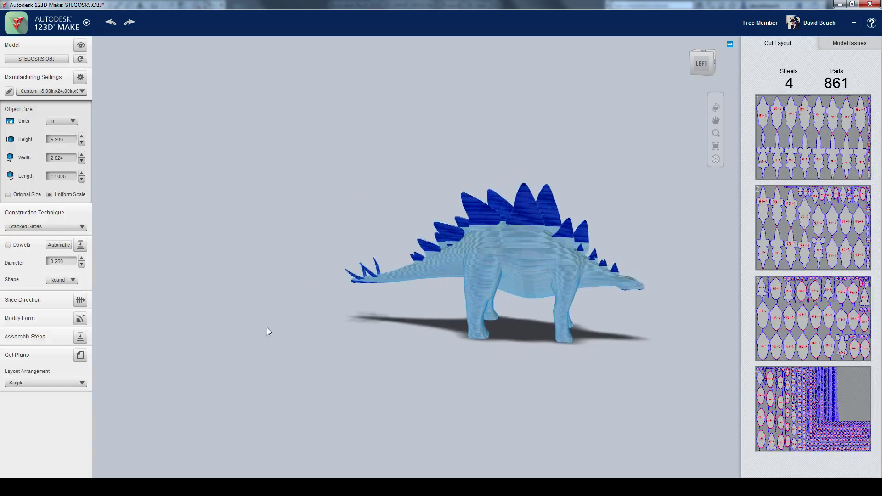
{"action": "scroll", "coordinate": [490, 352], "scroll_direction": "up", "scroll_amount": 3}
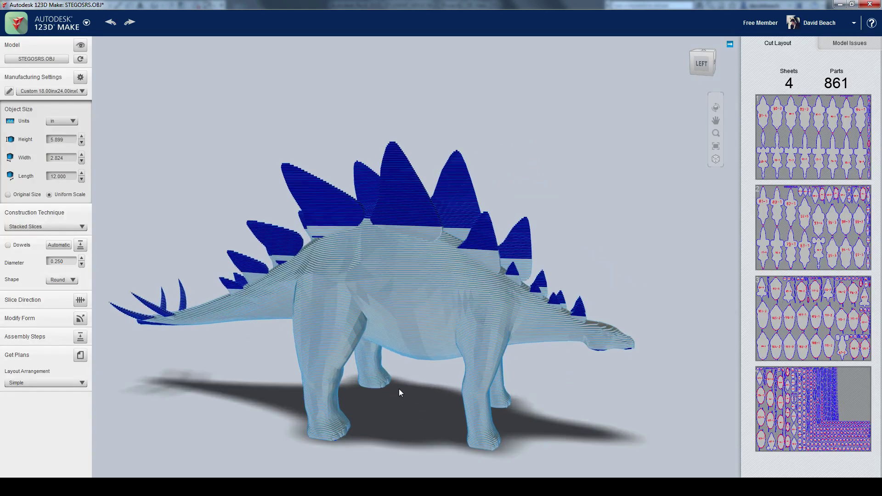
{"action": "scroll", "coordinate": [416, 335], "scroll_direction": "up", "scroll_amount": 3}
{"action": "left_click_drag", "start_coordinate": [461, 354], "coordinate": [393, 343]}
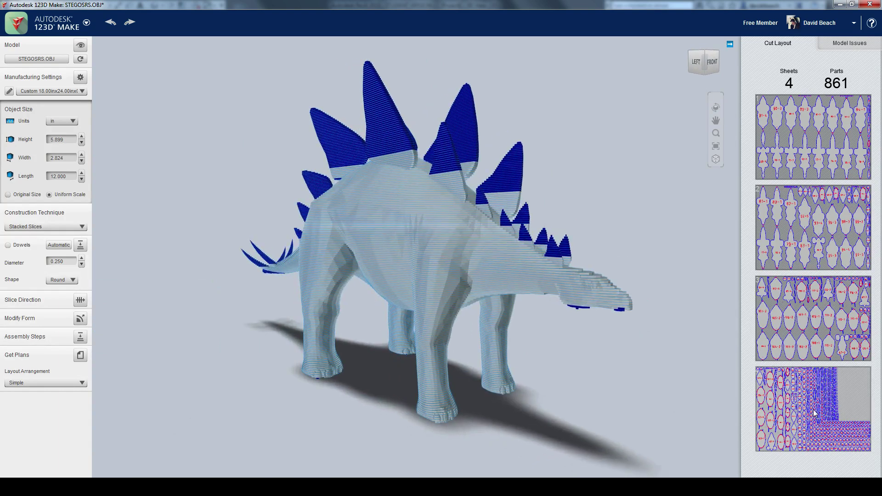
{"action": "scroll", "coordinate": [532, 357], "scroll_direction": "up", "scroll_amount": 4}
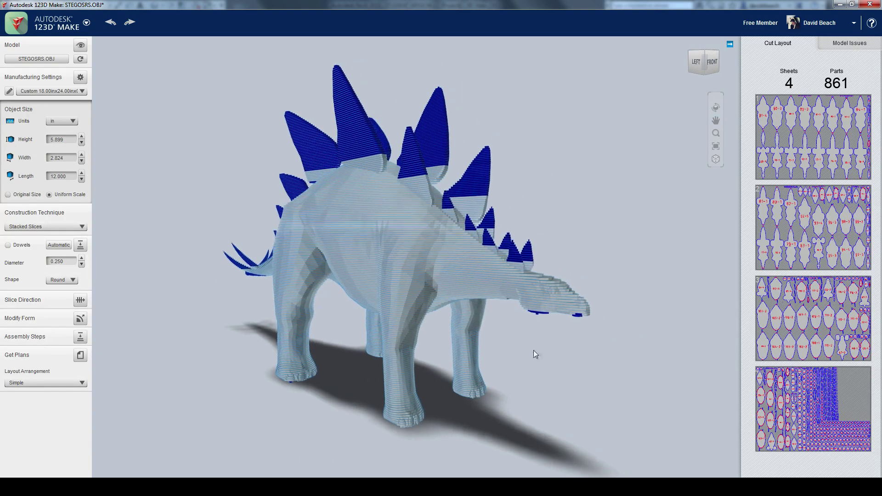
{"action": "left_click_drag", "start_coordinate": [554, 363], "coordinate": [571, 358]}
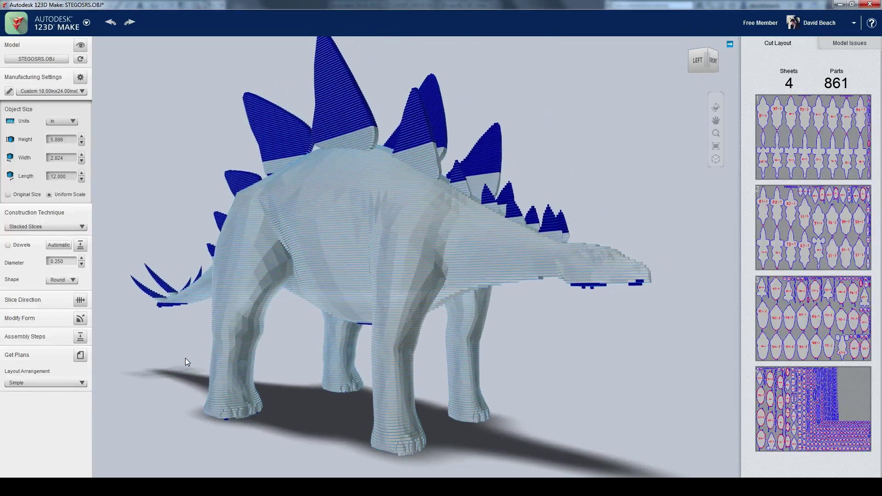
Work out 1 ÷ 8 = 0.125 in Calculator for a thicker sheet
{"action": "left_click", "coordinate": [81, 77]}
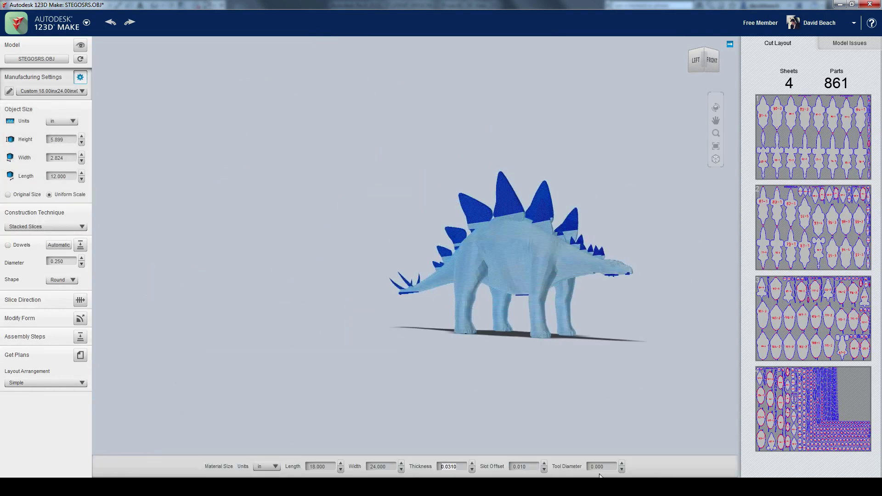
{"action": "key", "text": "alt+Tab"}
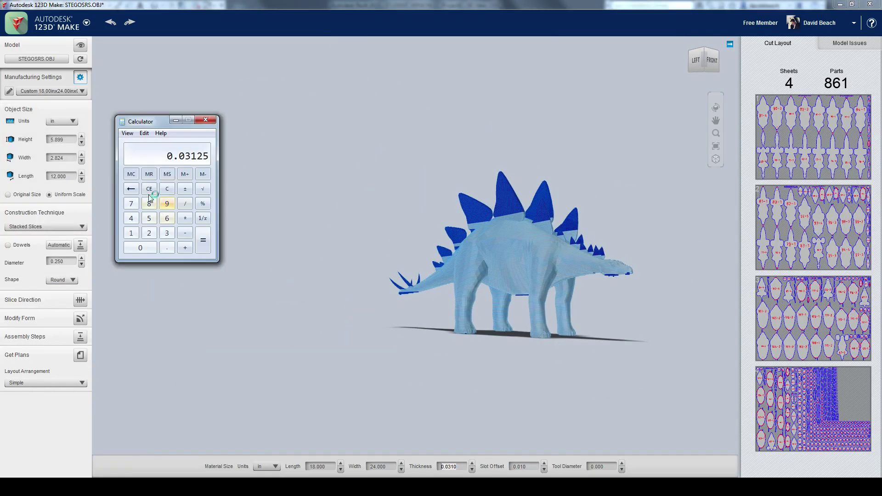
{"action": "left_click", "coordinate": [131, 233]}
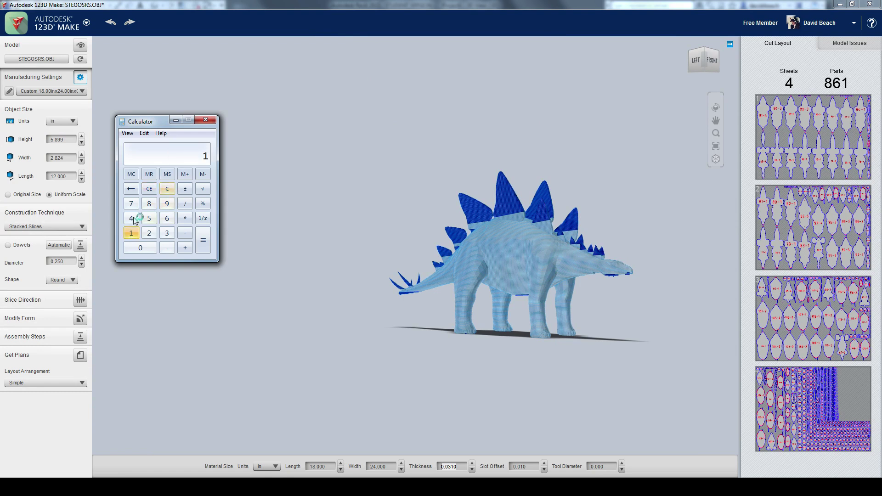
{"action": "left_click", "coordinate": [185, 203]}
{"action": "left_click", "coordinate": [149, 204]}
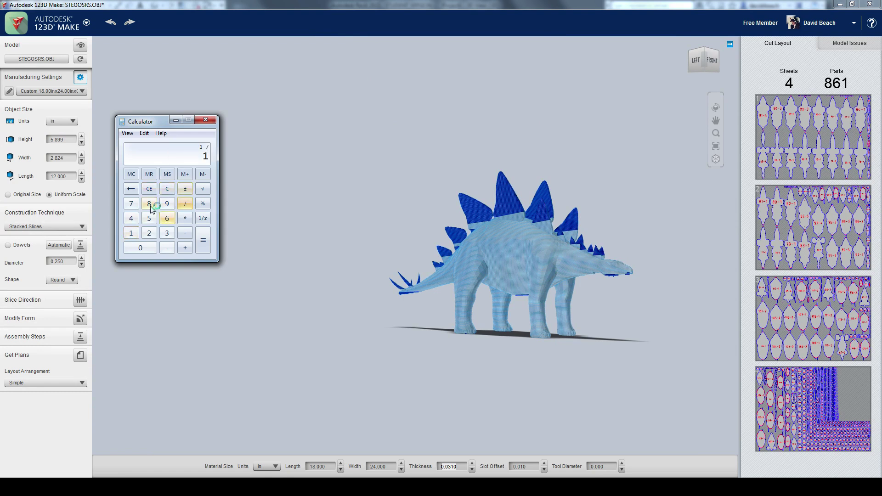
{"action": "left_click", "coordinate": [203, 250]}
Re-slice with a 0.125 in material thickness and orbit to inspect
{"action": "left_click", "coordinate": [284, 9]}
{"action": "double_click", "coordinate": [448, 467]}
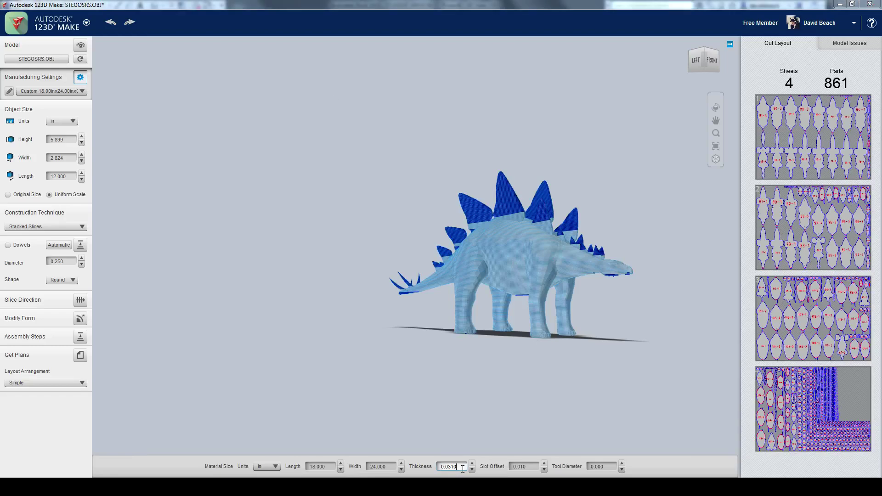
{"action": "key", "text": "BackSpace"}
{"action": "type", "text": ".125"}
{"action": "key", "text": "Return"}
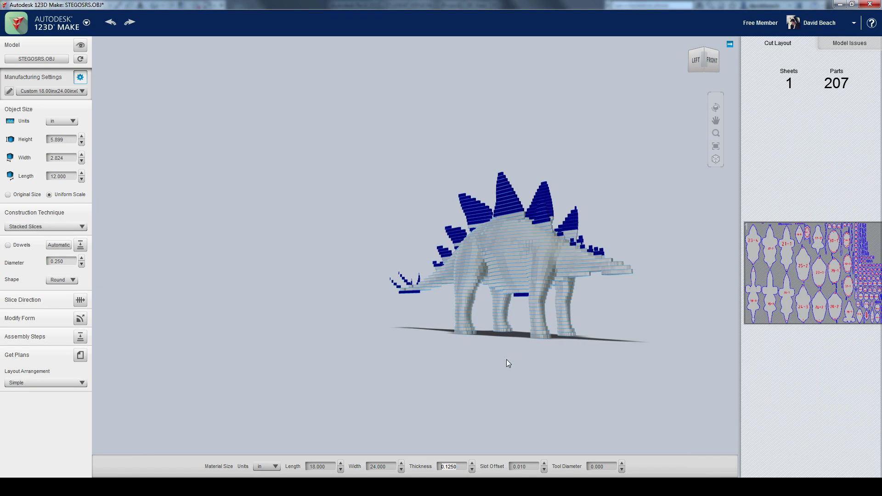
{"action": "scroll", "coordinate": [465, 361], "scroll_direction": "up", "scroll_amount": 5}
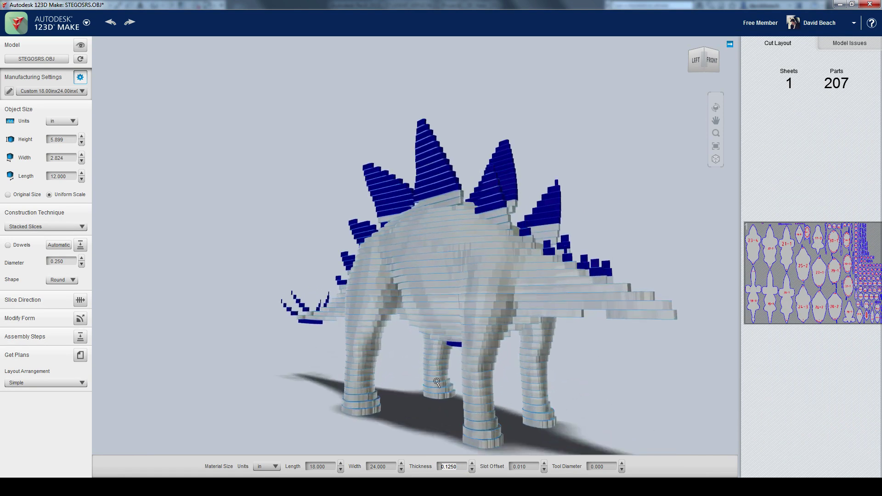
{"action": "right_click_drag", "start_coordinate": [437, 383], "coordinate": [614, 384]}
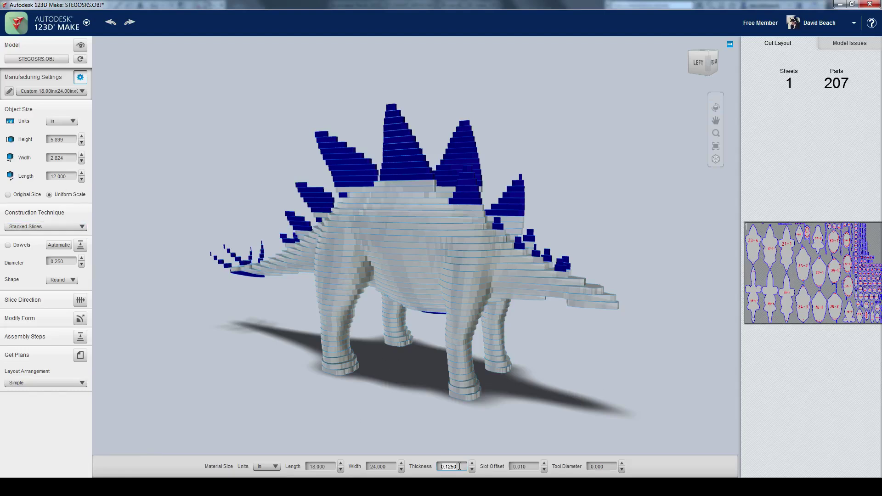
Set the material thickness back to 0.031 in
{"action": "left_click_drag", "start_coordinate": [459, 467], "coordinate": [423, 472]}
{"action": "type", "text": ".031"}
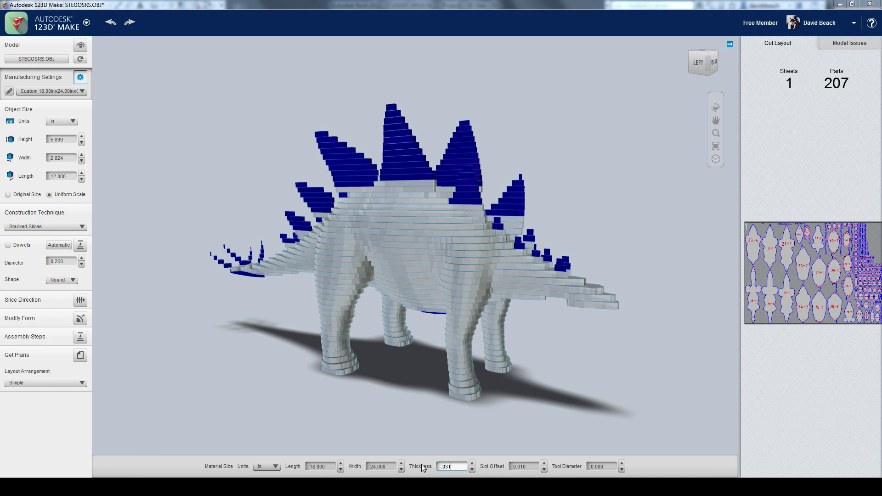
{"action": "key", "text": "Return"}
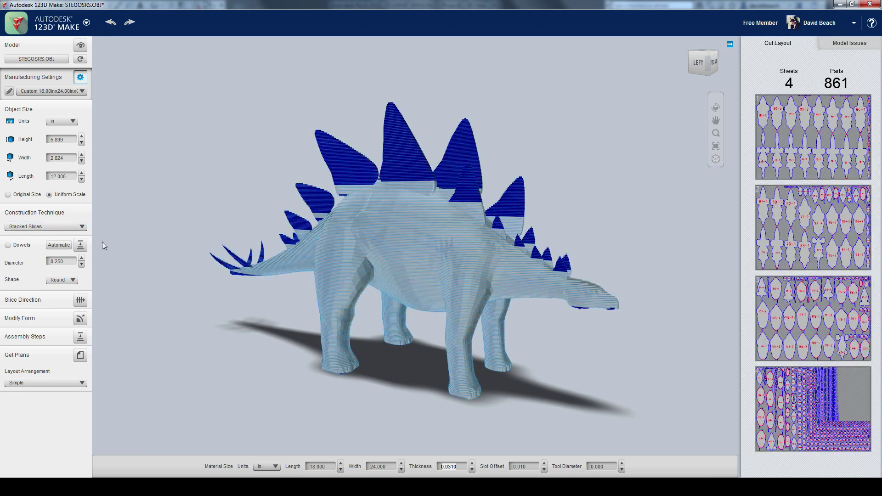
Switch to Interlocked Slices (52 parts on 1 sheet) and orbit, zoom and pan to inspect
{"action": "left_click", "coordinate": [63, 230]}
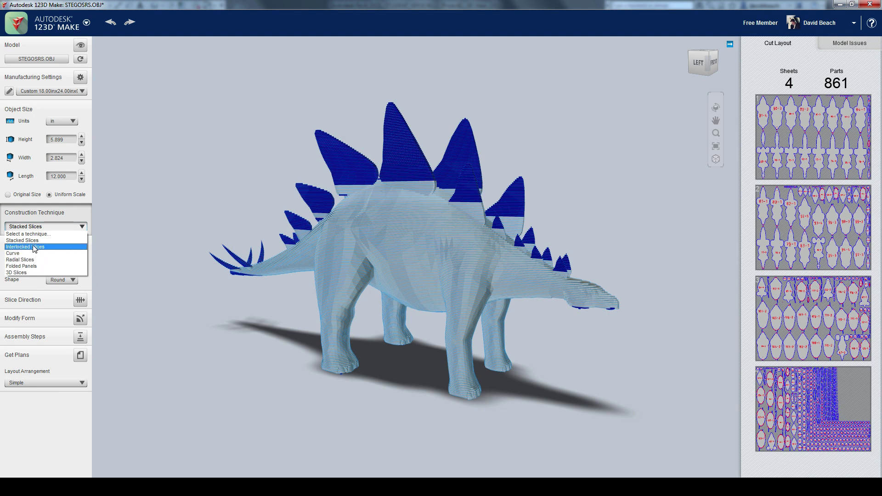
{"action": "left_click", "coordinate": [34, 249]}
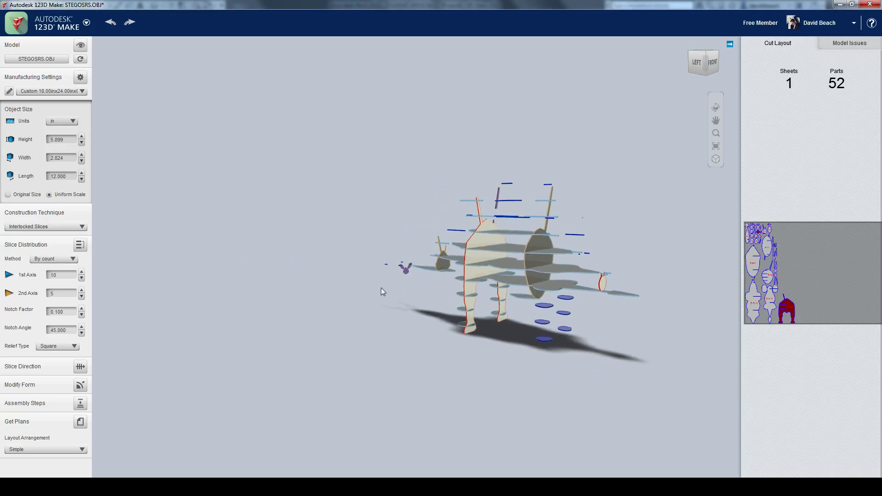
{"action": "right_click_drag", "start_coordinate": [412, 303], "coordinate": [352, 312]}
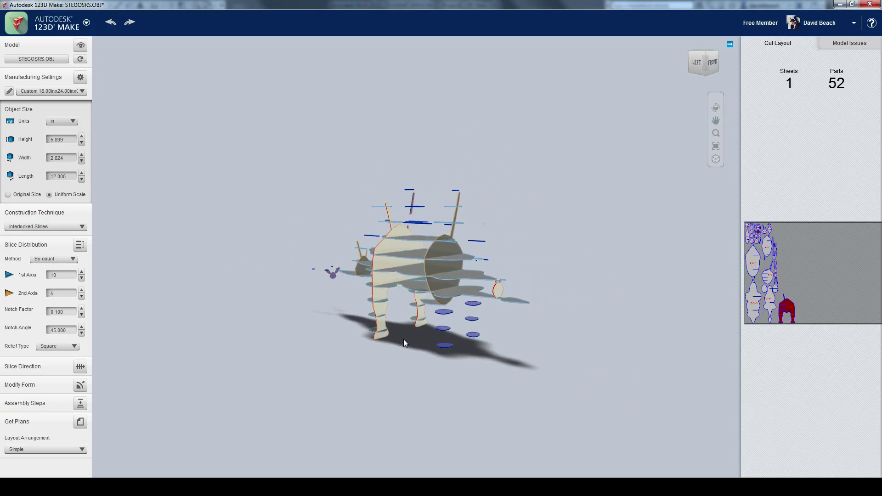
{"action": "right_click_drag", "start_coordinate": [404, 339], "coordinate": [441, 335]}
{"action": "scroll", "coordinate": [428, 331], "scroll_direction": "up", "scroll_amount": 3}
{"action": "scroll", "coordinate": [428, 331], "scroll_direction": "up", "scroll_amount": 2}
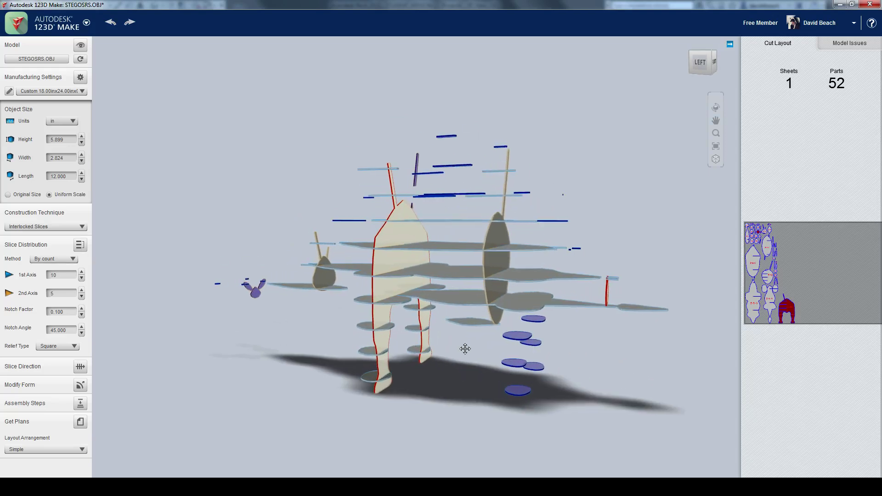
{"action": "right_click_drag", "start_coordinate": [452, 366], "coordinate": [414, 373]}
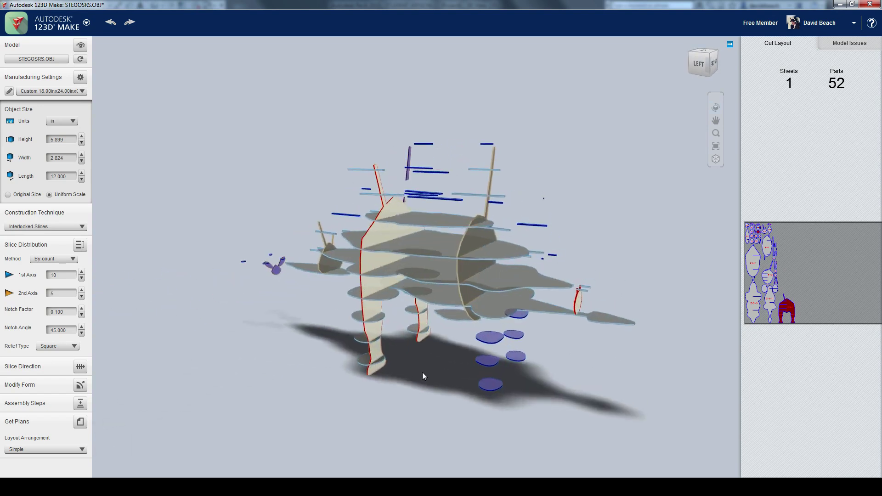
{"action": "middle_click_drag", "start_coordinate": [423, 374], "coordinate": [418, 375]}
{"action": "right_click_drag", "start_coordinate": [417, 374], "coordinate": [467, 379]}
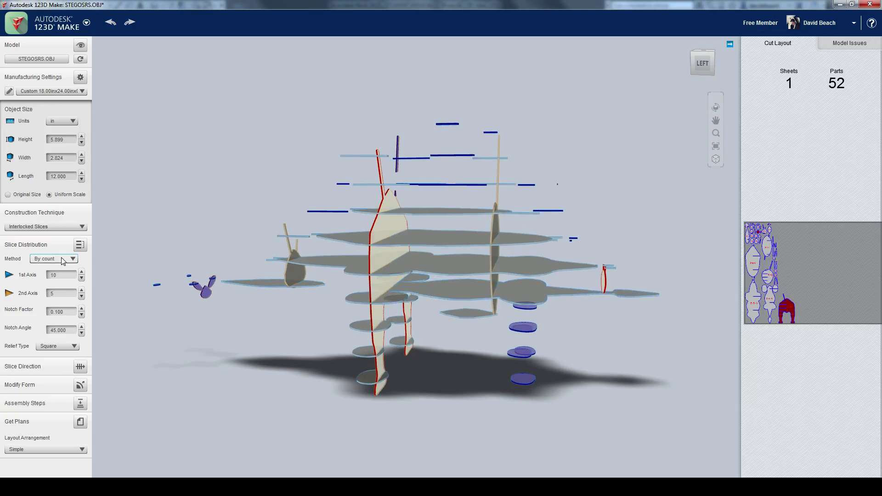
{"action": "middle_click_drag", "start_coordinate": [189, 221], "coordinate": [202, 214]}
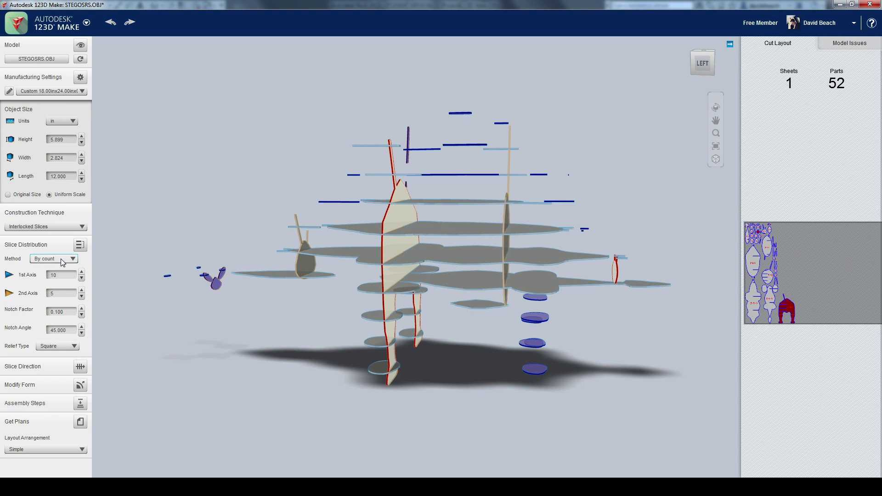
Set both the 1st and 2nd slice axes to 20, then orbit the 123-part model
{"action": "left_click", "coordinate": [17, 276]}
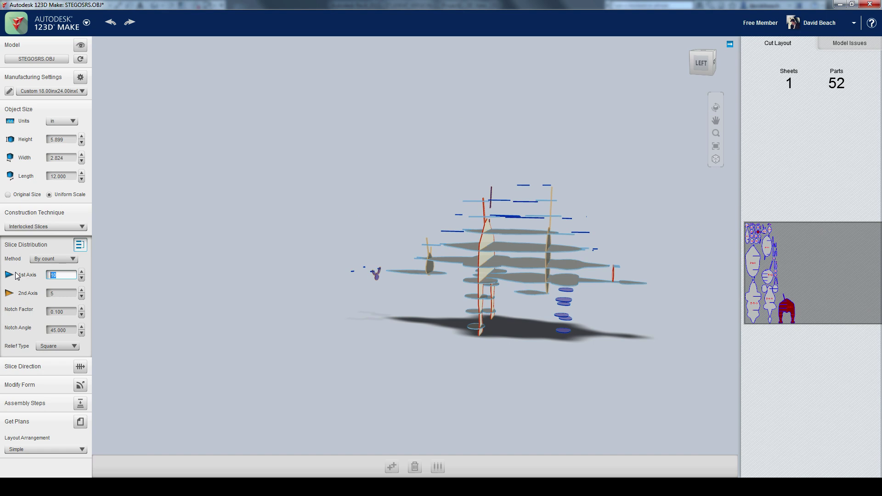
{"action": "type", "text": "20"}
{"action": "key", "text": "Return"}
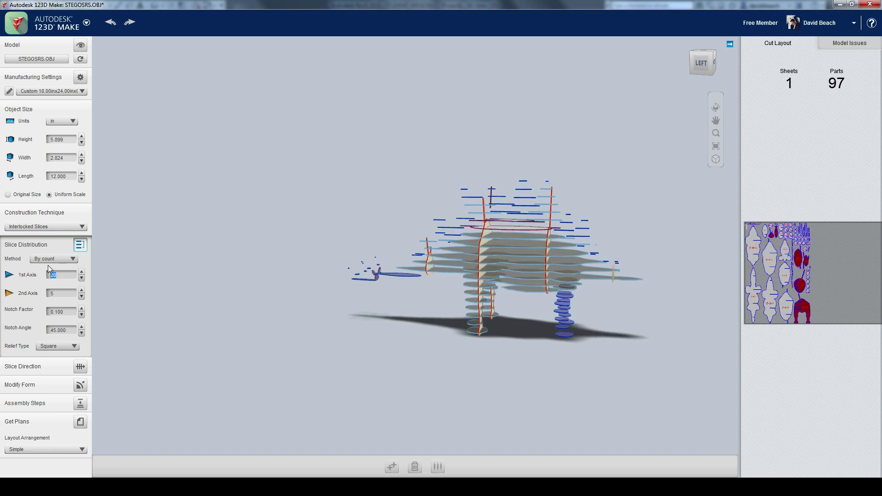
{"action": "type", "text": "20"}
{"action": "key", "text": "Return"}
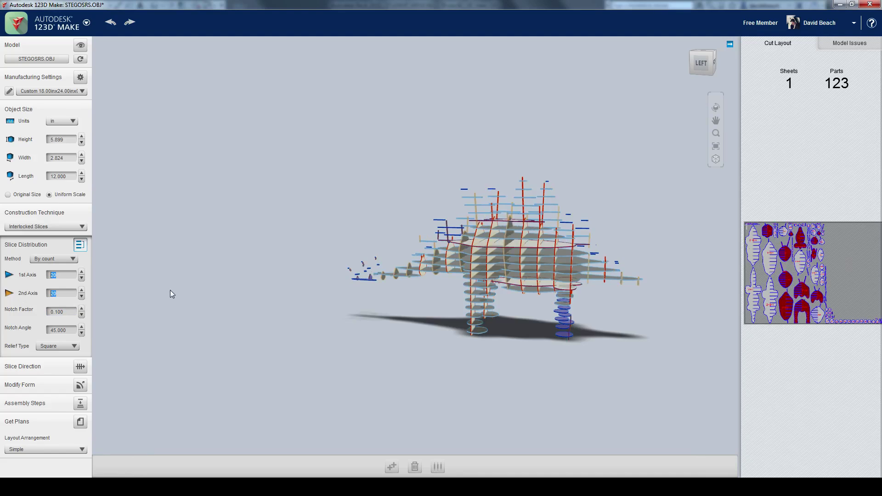
{"action": "scroll", "coordinate": [456, 386], "scroll_direction": "up", "scroll_amount": 4}
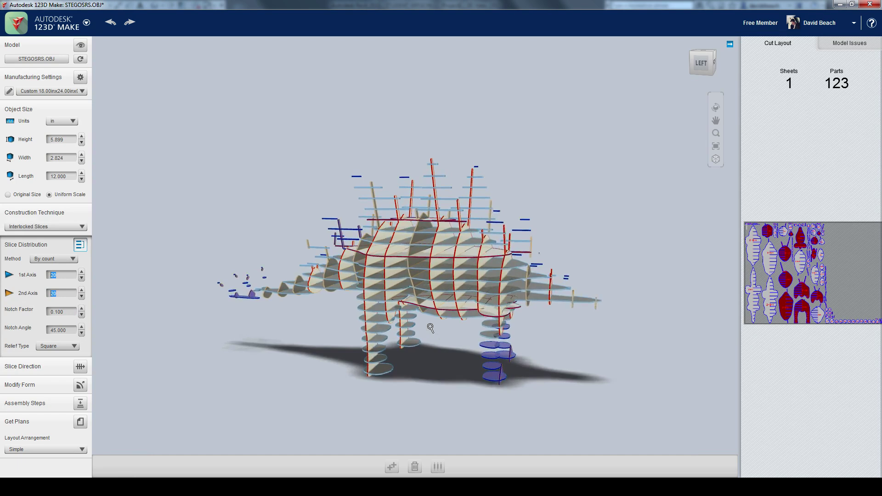
{"action": "left_click_drag", "start_coordinate": [456, 386], "coordinate": [433, 341]}
{"action": "left_click_drag", "start_coordinate": [339, 336], "coordinate": [370, 332]}
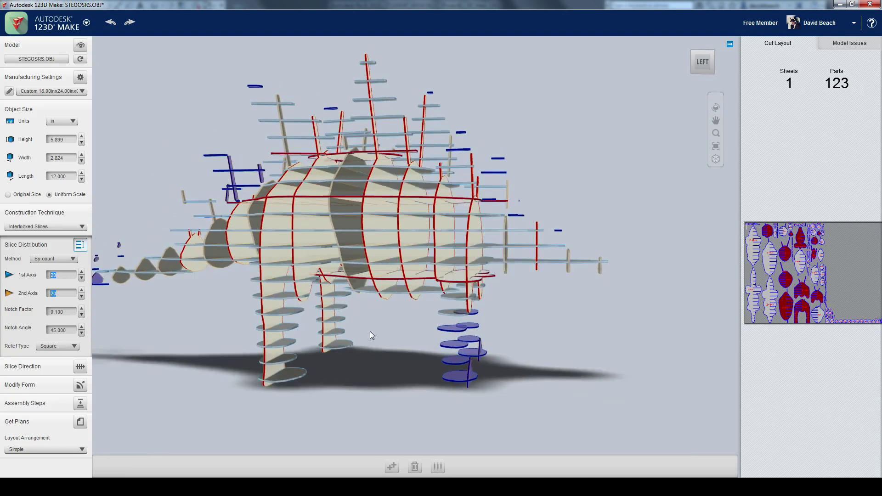
{"action": "left_click_drag", "start_coordinate": [575, 324], "coordinate": [526, 313]}
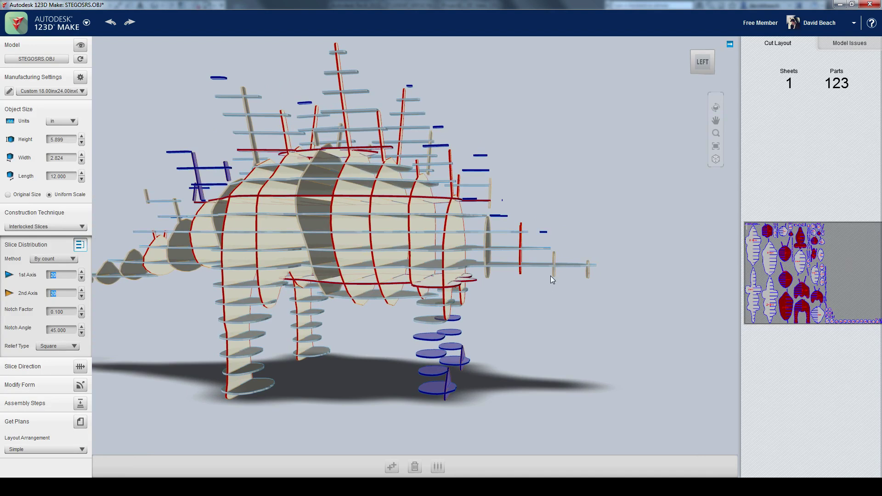
Turn the view and slide a tail slice along the body axis
{"action": "scroll", "coordinate": [520, 256], "scroll_direction": "down", "scroll_amount": 5}
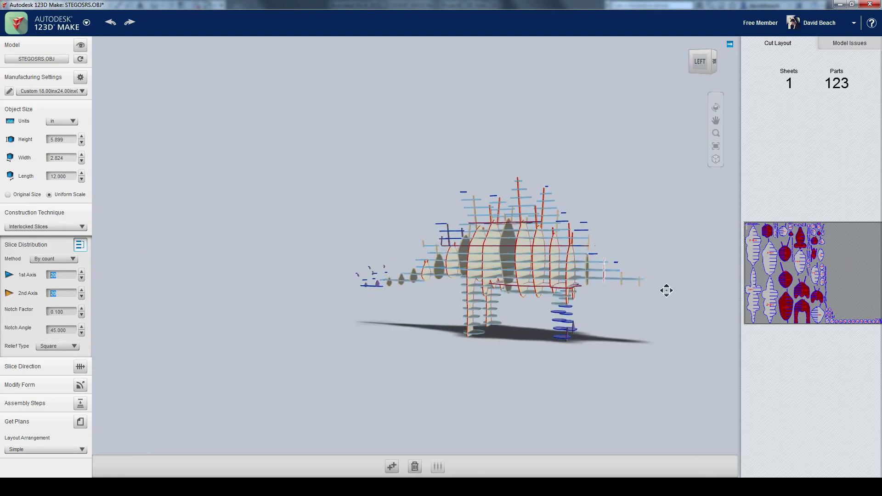
{"action": "scroll", "coordinate": [667, 288], "scroll_direction": "up", "scroll_amount": 3}
{"action": "left_click_drag", "start_coordinate": [652, 323], "coordinate": [605, 294]}
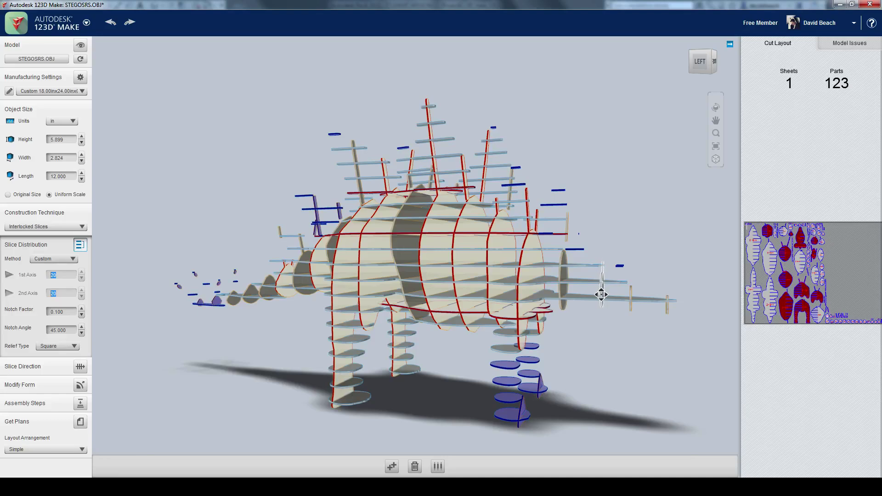
{"action": "scroll", "coordinate": [564, 295], "scroll_direction": "down", "scroll_amount": 2}
{"action": "scroll", "coordinate": [564, 295], "scroll_direction": "down", "scroll_amount": 2}
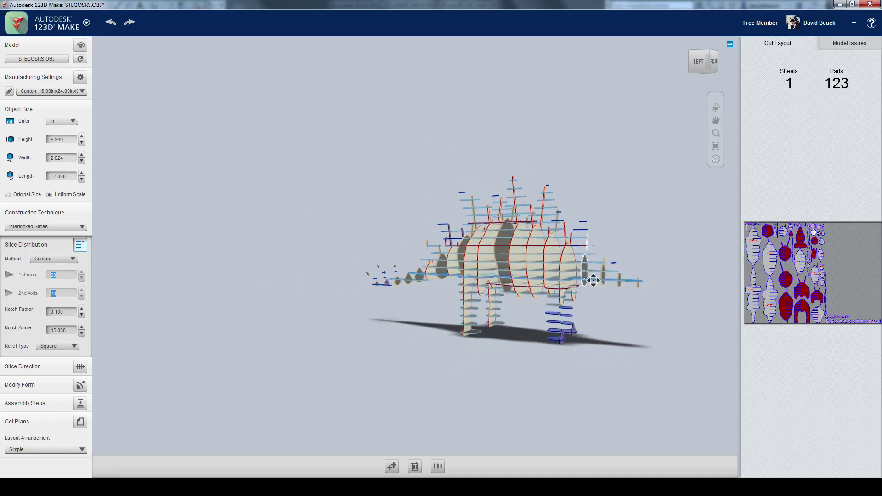
{"action": "left_click_drag", "start_coordinate": [587, 278], "coordinate": [592, 279]}
{"action": "scroll", "coordinate": [591, 282], "scroll_direction": "up", "scroll_amount": 2}
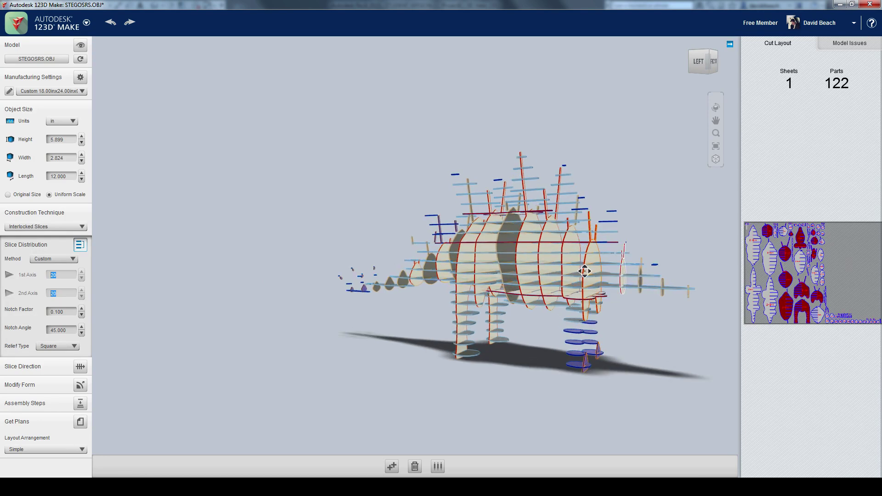
{"action": "scroll", "coordinate": [585, 272], "scroll_direction": "down", "scroll_amount": 1}
{"action": "scroll", "coordinate": [593, 274], "scroll_direction": "up", "scroll_amount": 2}
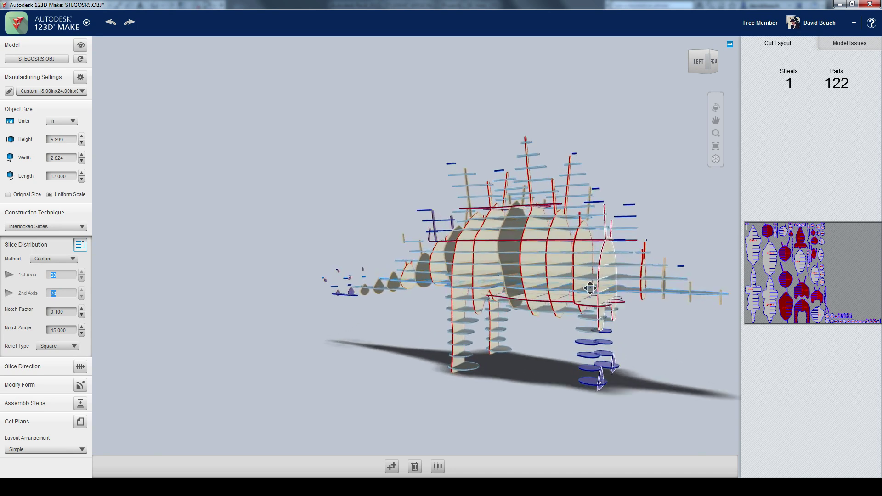
Reposition several body slices along the axis, leaving 120 parts
{"action": "left_click_drag", "start_coordinate": [604, 275], "coordinate": [611, 278]}
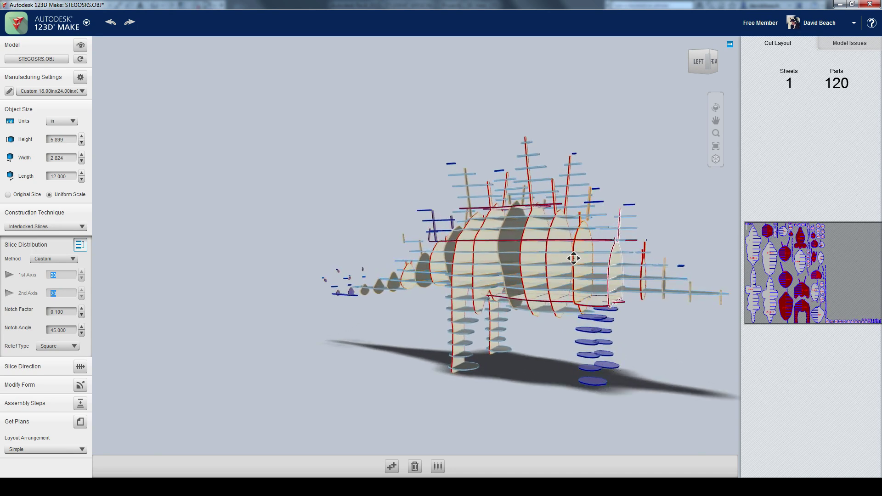
{"action": "scroll", "coordinate": [574, 258], "scroll_direction": "down", "scroll_amount": 2}
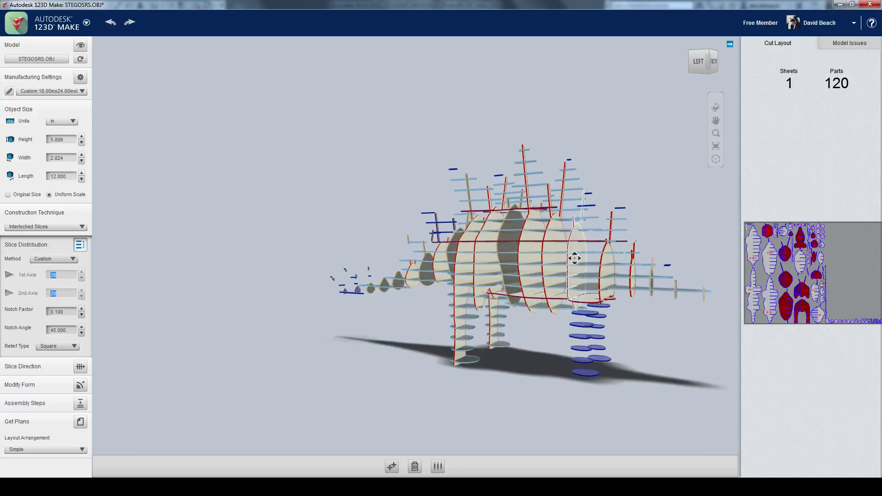
{"action": "left_click_drag", "start_coordinate": [568, 258], "coordinate": [585, 267]}
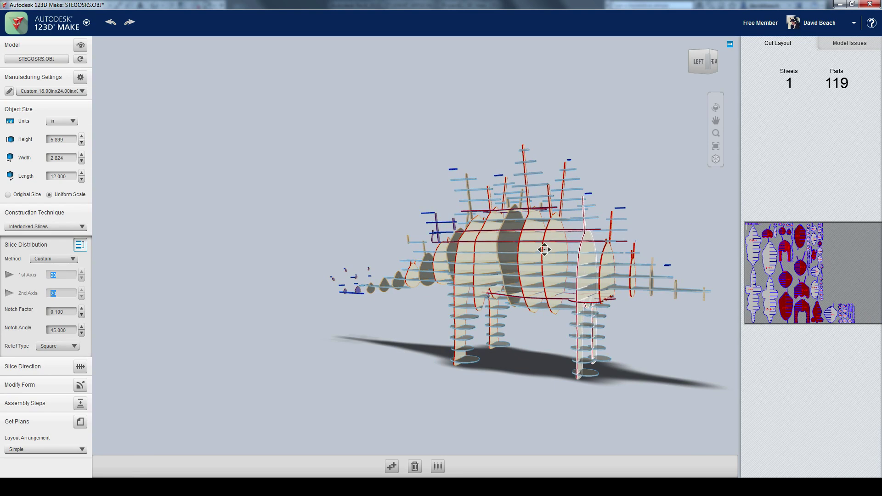
{"action": "scroll", "coordinate": [542, 248], "scroll_direction": "down", "scroll_amount": 2}
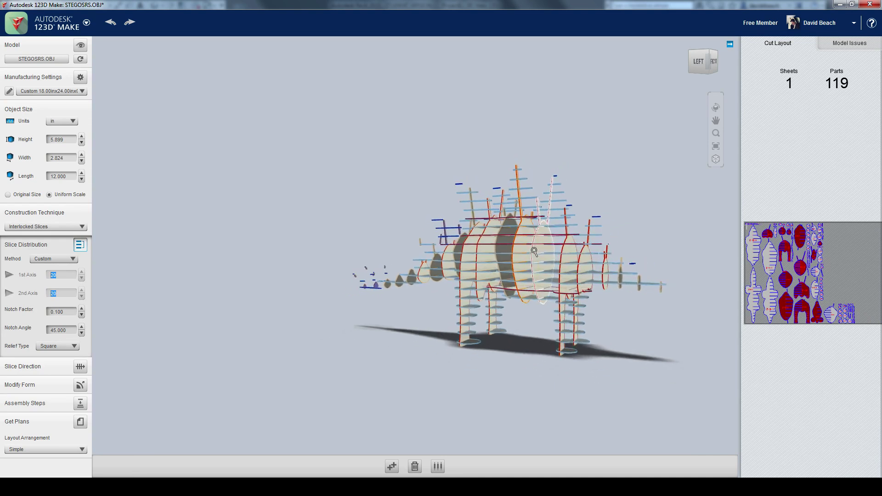
{"action": "left_click_drag", "start_coordinate": [535, 248], "coordinate": [542, 251]}
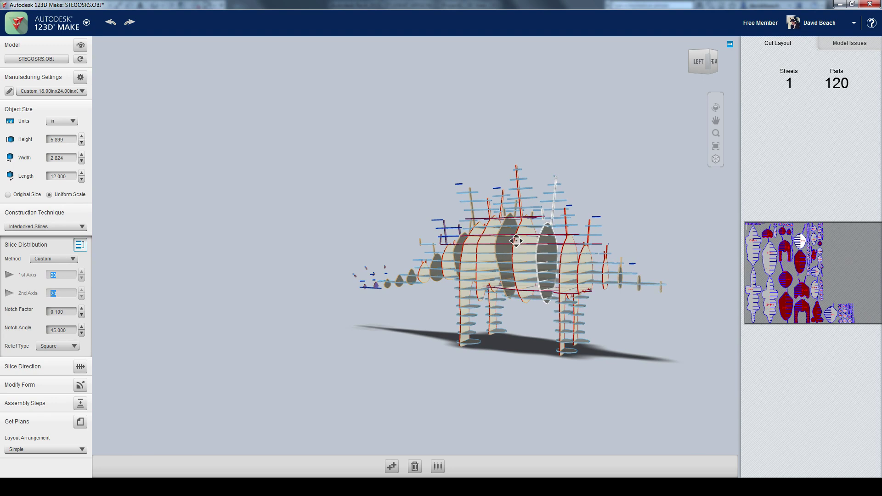
{"action": "left_click_drag", "start_coordinate": [515, 240], "coordinate": [515, 241]}
{"action": "key", "text": "Escape"}
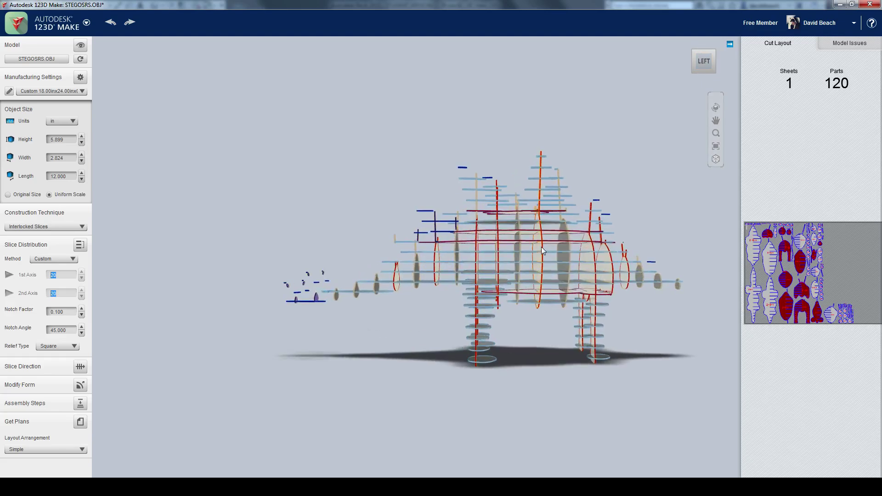
Nudge one slice slightly, then orbit to top, front-right and left side views
{"action": "left_click", "coordinate": [541, 248]}
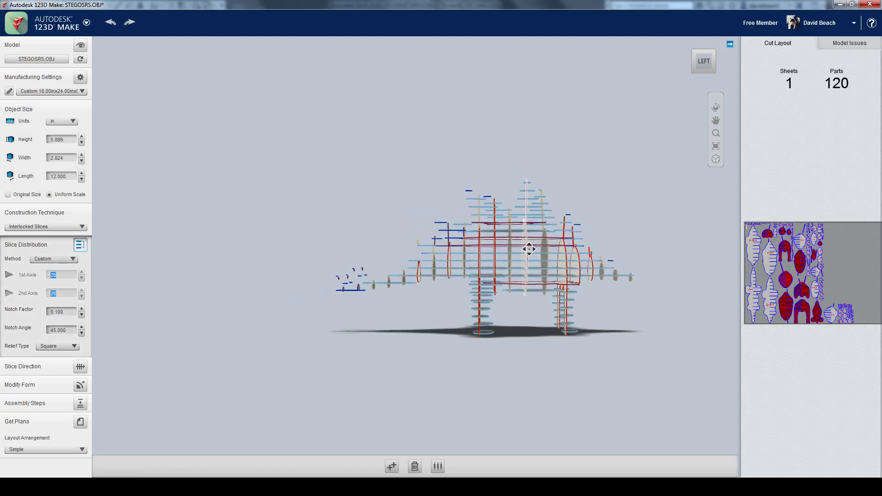
{"action": "left_click_drag", "start_coordinate": [529, 249], "coordinate": [531, 250]}
{"action": "left_click_drag", "start_coordinate": [623, 309], "coordinate": [560, 368]}
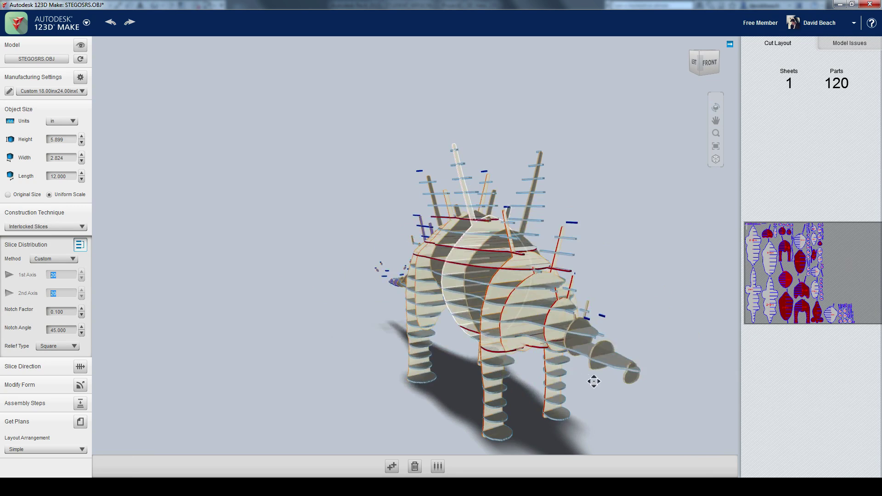
{"action": "left_click_drag", "start_coordinate": [597, 242], "coordinate": [660, 260]}
{"action": "left_click_drag", "start_coordinate": [596, 243], "coordinate": [626, 237]}
{"action": "left_click_drag", "start_coordinate": [309, 207], "coordinate": [347, 180]}
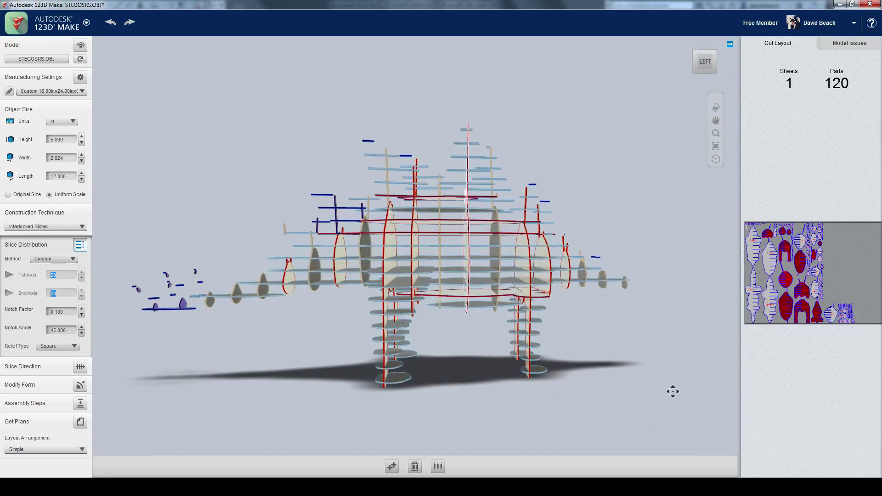
View the model head-on, then display assembly step 120 of 120, part Y-20-3
{"action": "left_click_drag", "start_coordinate": [673, 391], "coordinate": [481, 412]}
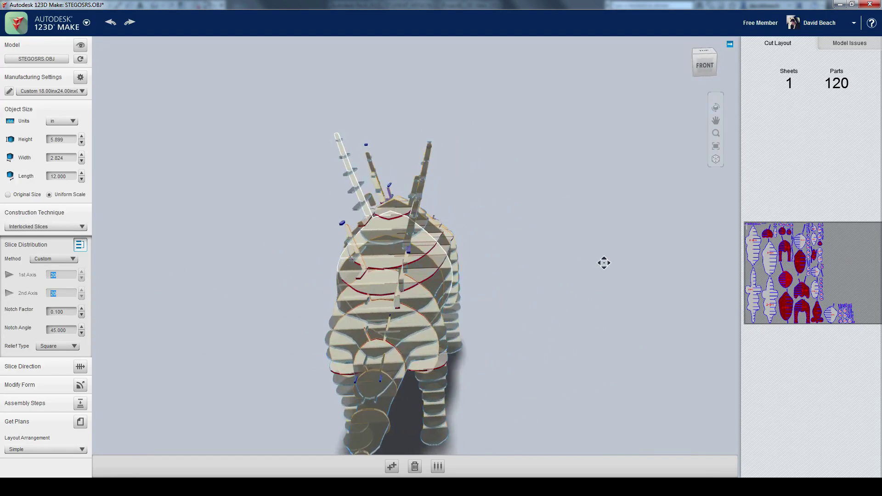
{"action": "left_click_drag", "start_coordinate": [604, 263], "coordinate": [640, 230]}
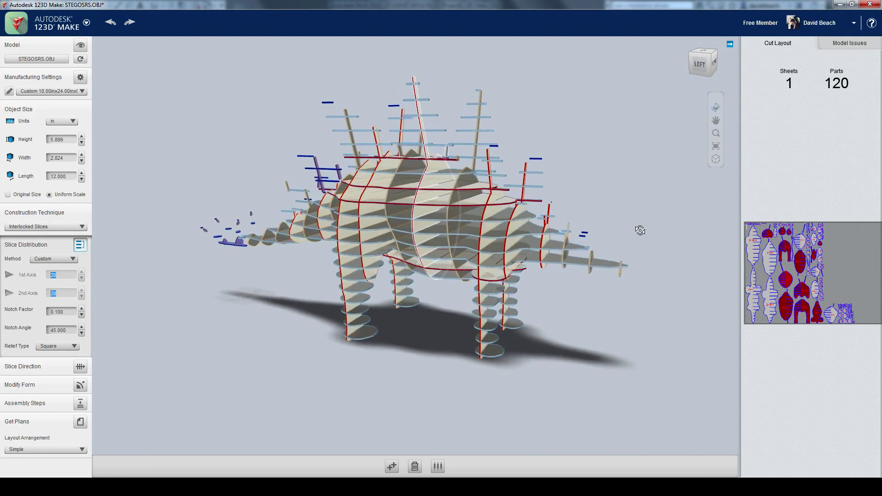
{"action": "scroll", "coordinate": [633, 323], "scroll_direction": "down", "scroll_amount": 5}
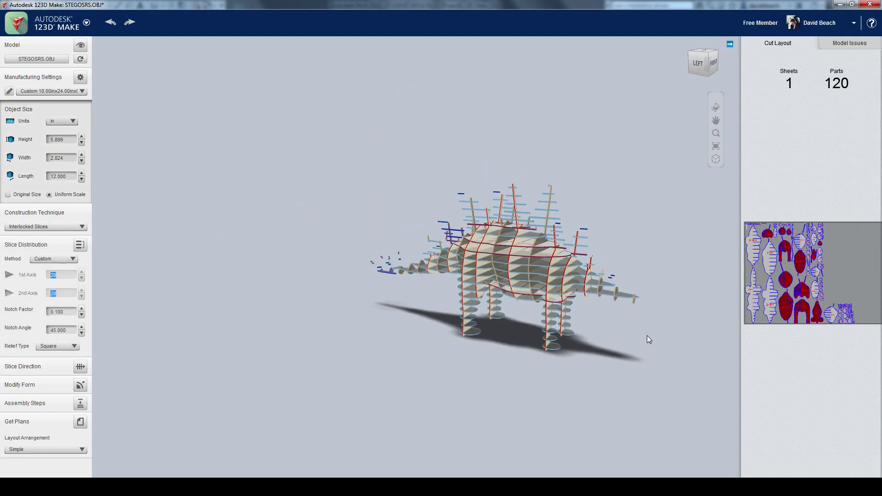
{"action": "scroll", "coordinate": [575, 342], "scroll_direction": "up", "scroll_amount": 5}
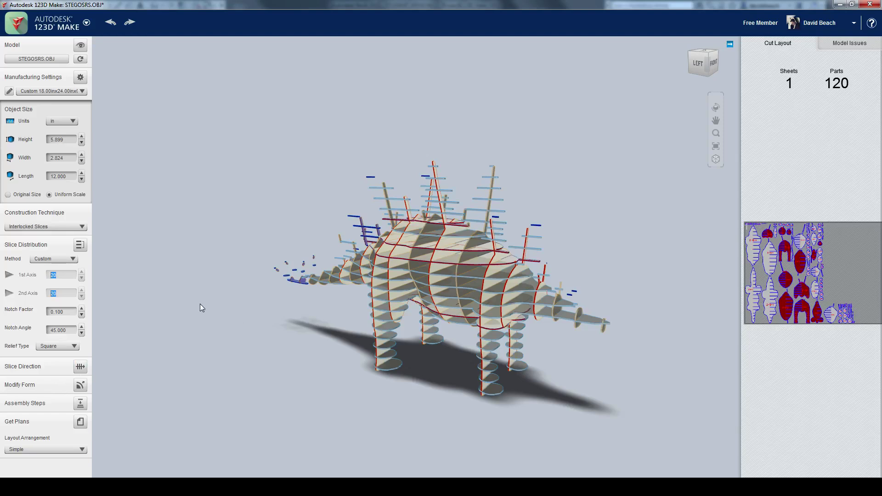
{"action": "scroll", "coordinate": [244, 325], "scroll_direction": "up", "scroll_amount": 2}
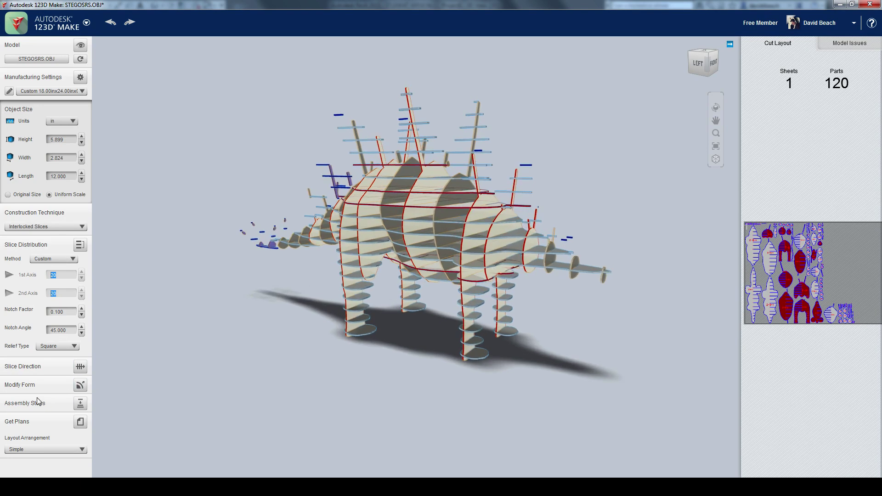
{"action": "left_click", "coordinate": [80, 404]}
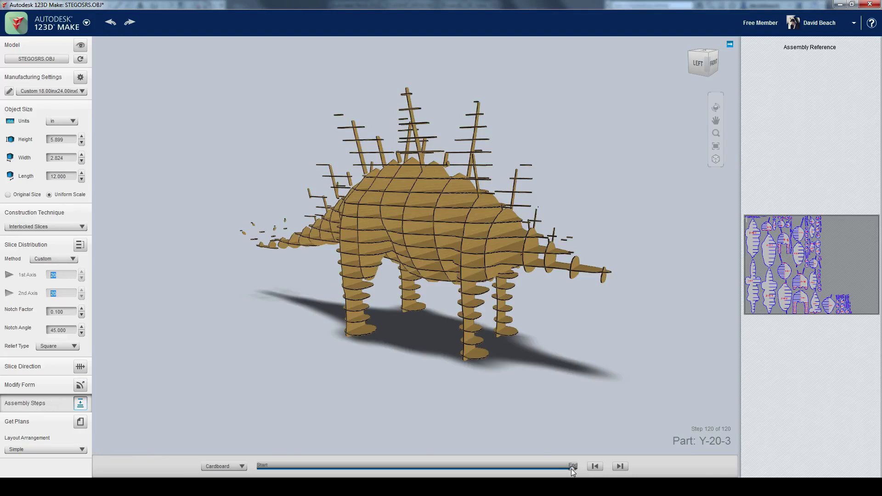
Rewind the assembly, step forward to step 70 of 120 (Part Z-19-1), and orbit the stegosaurus
{"action": "left_click_drag", "start_coordinate": [572, 470], "coordinate": [256, 475]}
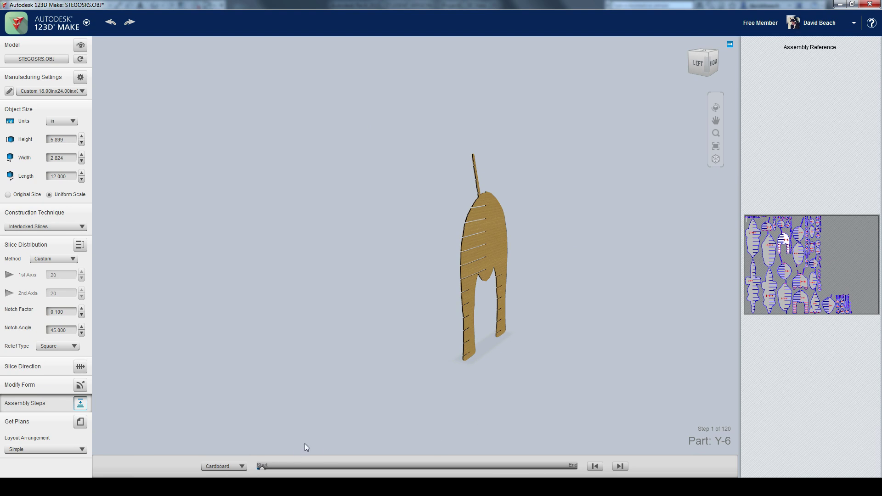
{"action": "left_click", "coordinate": [623, 467]}
{"action": "left_click", "coordinate": [622, 467]}
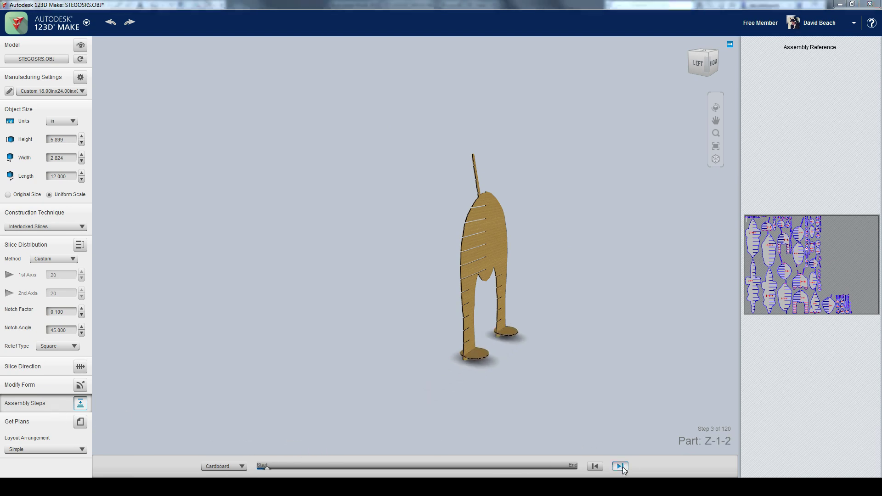
{"action": "left_click", "coordinate": [622, 467]}
{"action": "left_click", "coordinate": [622, 467]}
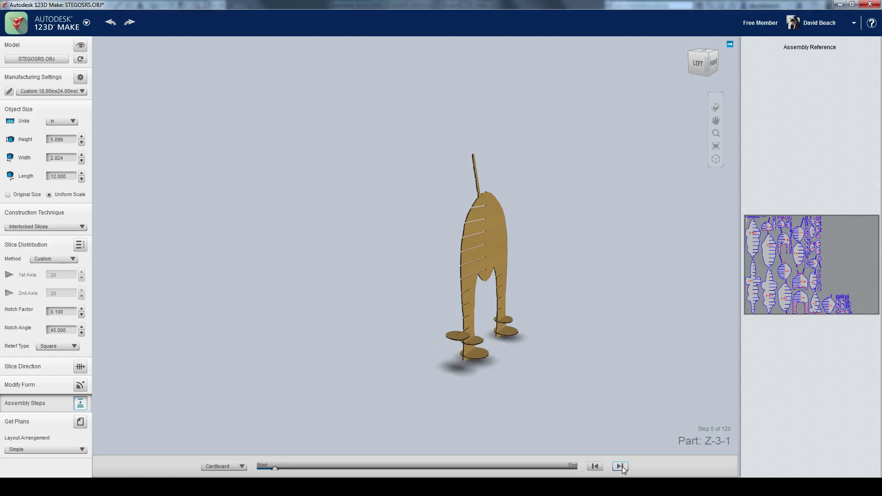
{"action": "left_click", "coordinate": [622, 466]}
{"action": "left_click", "coordinate": [623, 467]}
{"action": "left_click", "coordinate": [623, 467]}
{"action": "left_click", "coordinate": [622, 467]}
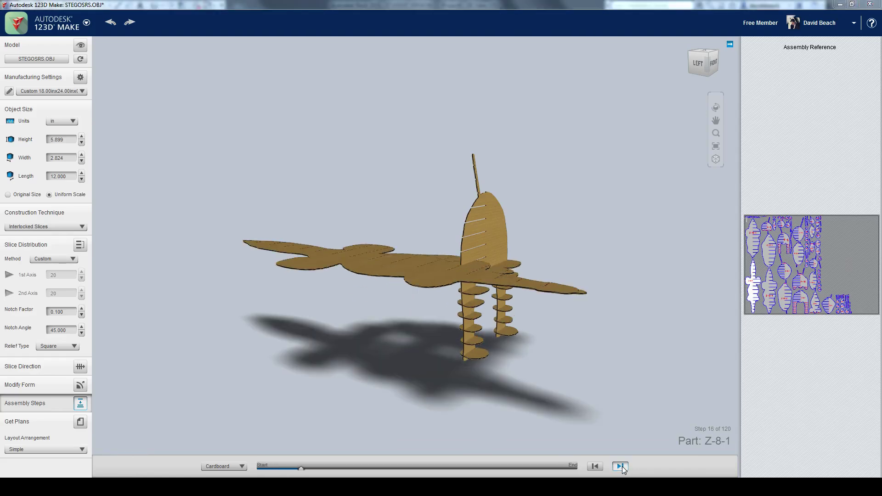
{"action": "left_click", "coordinate": [622, 467]}
{"action": "left_click", "coordinate": [622, 467]}
{"action": "left_click", "coordinate": [623, 467]}
{"action": "left_click", "coordinate": [622, 466]}
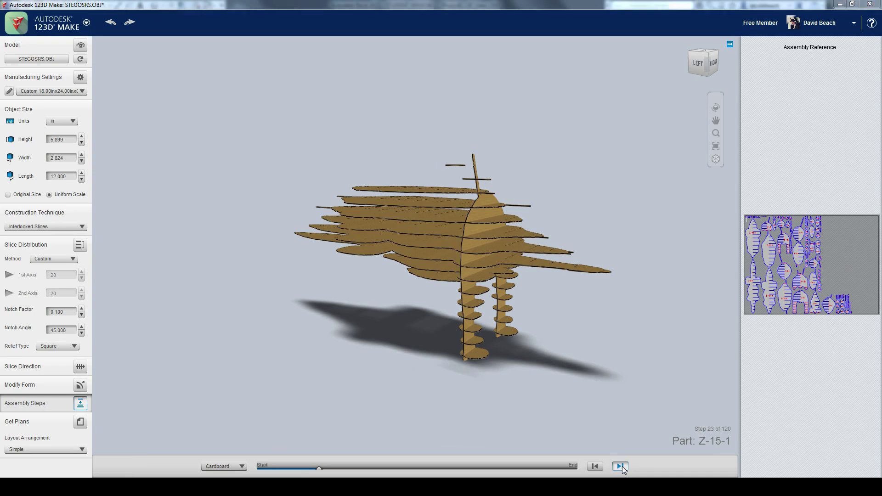
{"action": "left_click", "coordinate": [622, 467]}
{"action": "left_click", "coordinate": [622, 467]}
{"action": "left_click", "coordinate": [622, 466]}
{"action": "left_click", "coordinate": [622, 467]}
{"action": "left_click", "coordinate": [622, 467]}
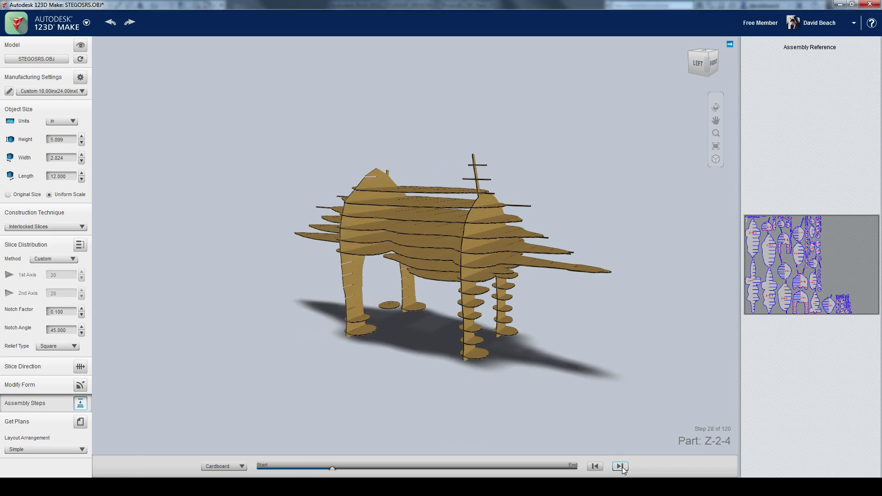
{"action": "left_click", "coordinate": [620, 466]}
{"action": "left_click", "coordinate": [620, 466]}
{"action": "left_click", "coordinate": [621, 467]}
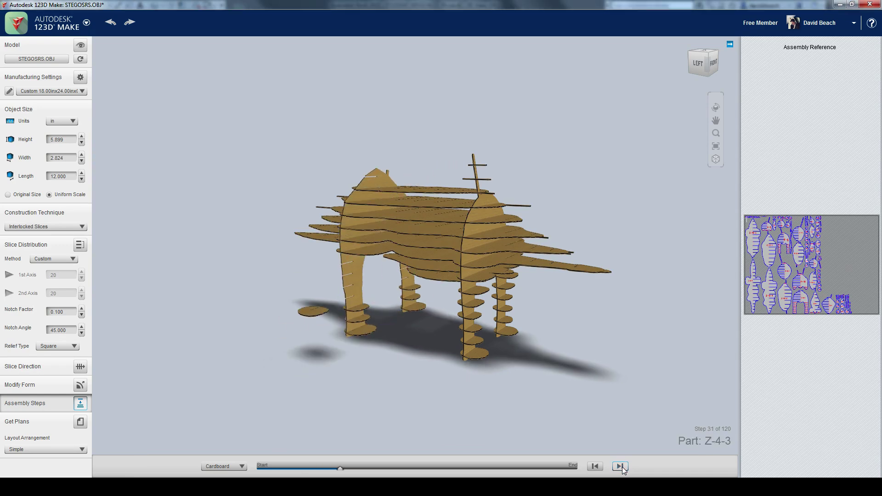
{"action": "left_click", "coordinate": [621, 466]}
{"action": "left_click", "coordinate": [621, 467]}
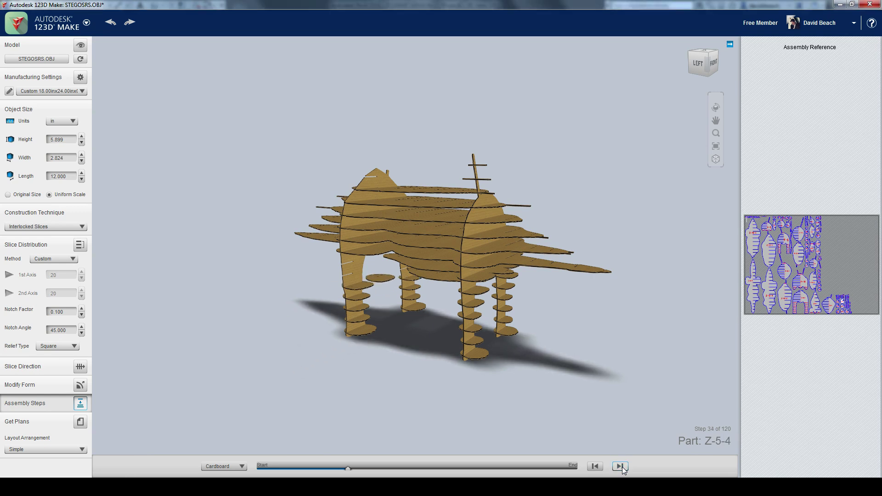
{"action": "left_click", "coordinate": [620, 466]}
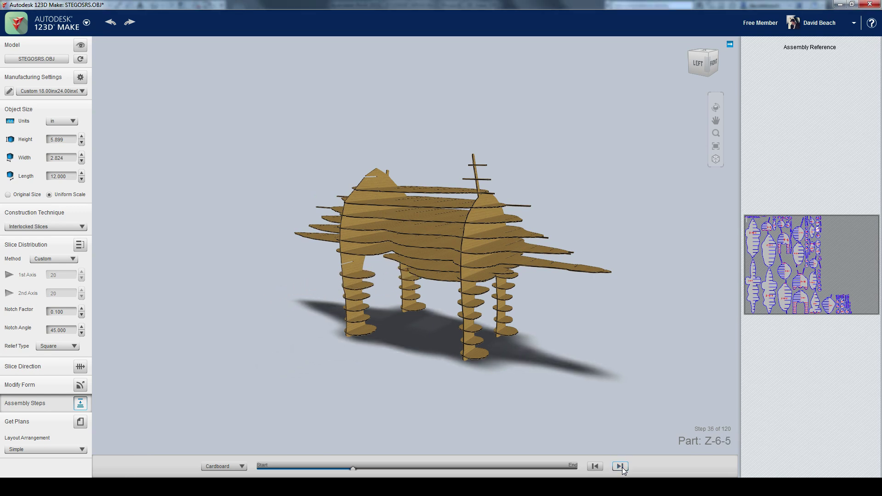
{"action": "left_click", "coordinate": [621, 467]}
{"action": "left_click", "coordinate": [622, 467]}
{"action": "left_click", "coordinate": [620, 467]}
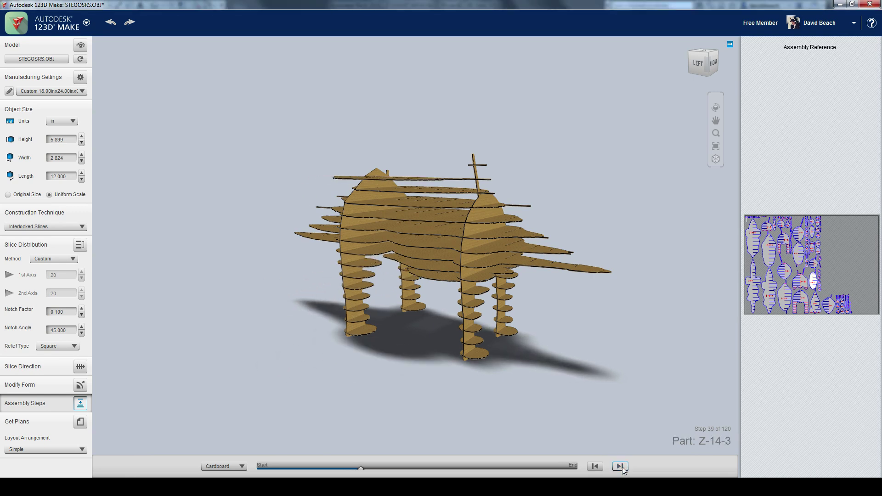
{"action": "left_click", "coordinate": [620, 467]}
{"action": "left_click", "coordinate": [620, 466]}
{"action": "left_click", "coordinate": [620, 466]}
{"action": "left_click", "coordinate": [620, 466]}
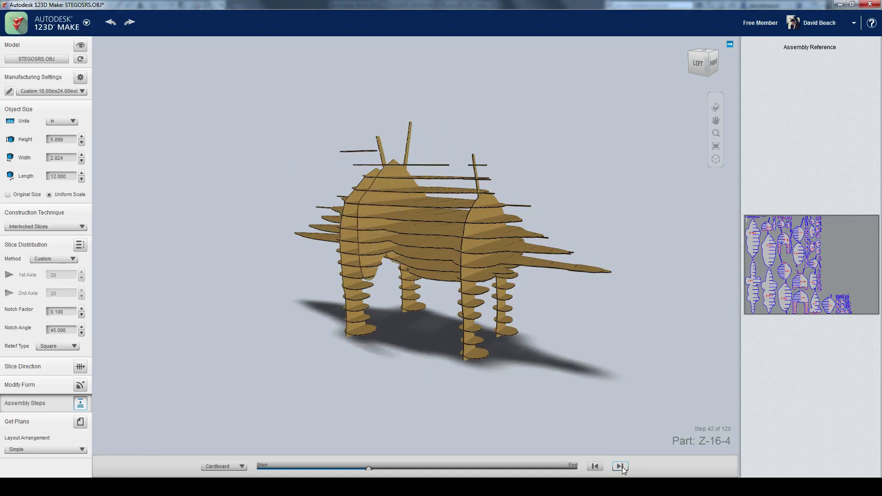
{"action": "left_click", "coordinate": [620, 466]}
{"action": "left_click", "coordinate": [620, 466]}
{"action": "left_click", "coordinate": [620, 466]}
{"action": "left_click", "coordinate": [620, 466]}
{"action": "left_click", "coordinate": [620, 466]}
{"action": "left_click", "coordinate": [620, 466]}
{"action": "left_click", "coordinate": [620, 466]}
{"action": "left_click", "coordinate": [620, 466]}
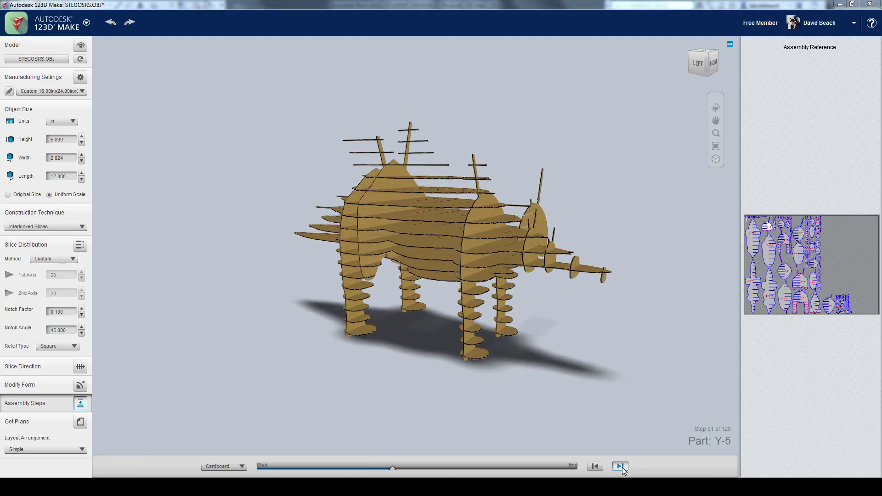
{"action": "left_click", "coordinate": [620, 466]}
{"action": "left_click", "coordinate": [620, 466]}
{"action": "left_click", "coordinate": [621, 466]}
{"action": "left_click", "coordinate": [620, 467]}
{"action": "left_click", "coordinate": [620, 466]}
{"action": "left_click", "coordinate": [621, 466]}
{"action": "left_click", "coordinate": [620, 467]}
{"action": "left_click", "coordinate": [619, 466]}
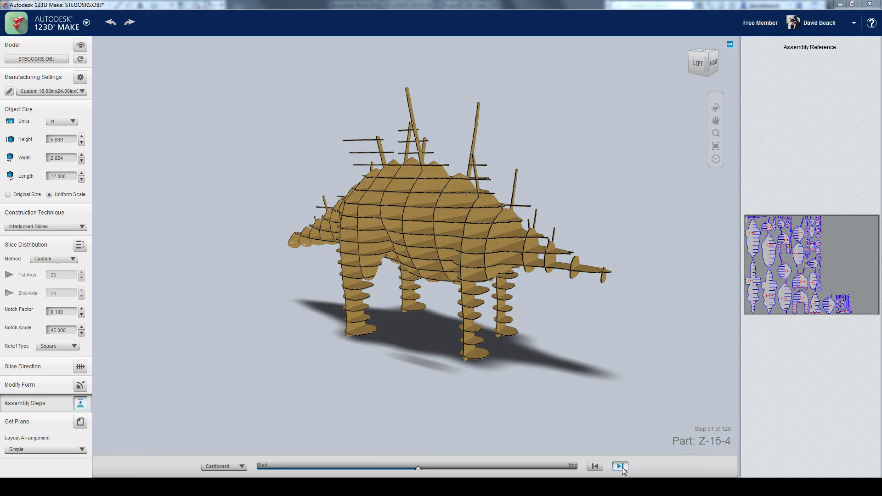
{"action": "left_click", "coordinate": [620, 466]}
{"action": "left_click", "coordinate": [620, 466]}
{"action": "left_click", "coordinate": [620, 466]}
{"action": "left_click", "coordinate": [620, 467]}
{"action": "left_click", "coordinate": [620, 466]}
{"action": "left_click", "coordinate": [620, 467]}
{"action": "left_click", "coordinate": [620, 466]}
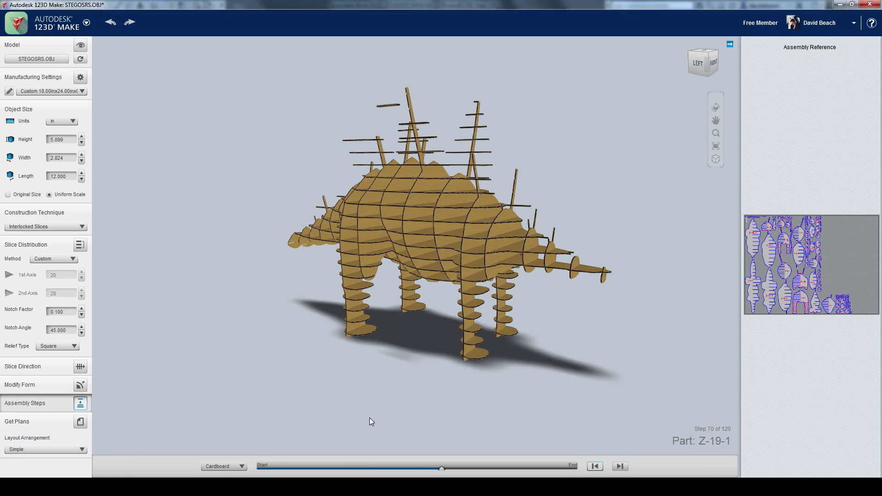
{"action": "right_click_drag", "start_coordinate": [368, 419], "coordinate": [397, 417]}
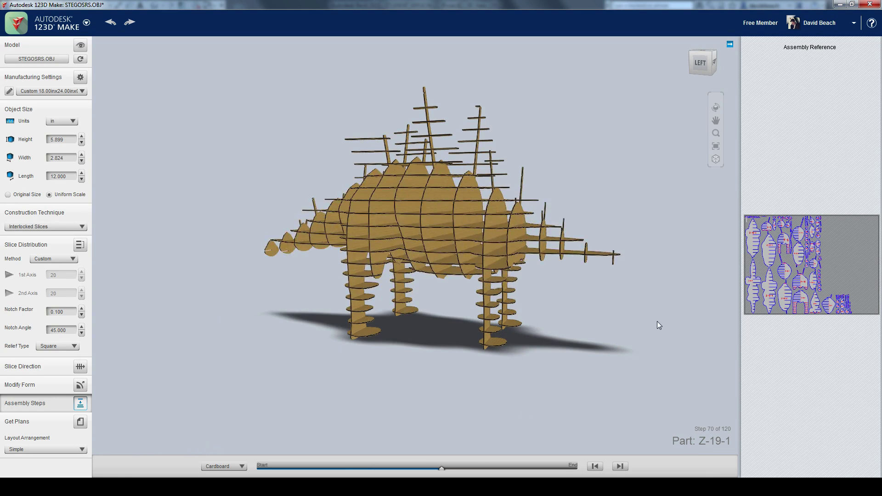
{"action": "right_click_drag", "start_coordinate": [660, 325], "coordinate": [630, 380]}
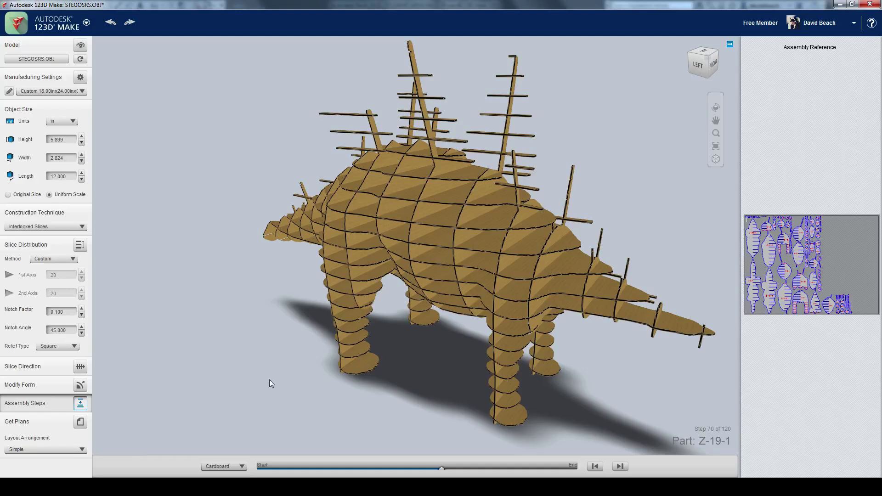
Show the flattened stegosaurus cut-sheet plans and set the export file type to DXF in inches
{"action": "left_click", "coordinate": [79, 424]}
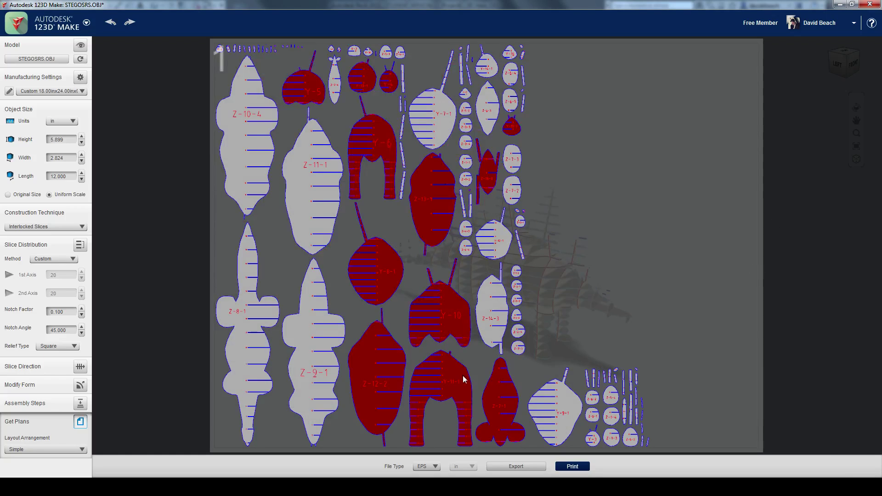
{"action": "left_click", "coordinate": [428, 467]}
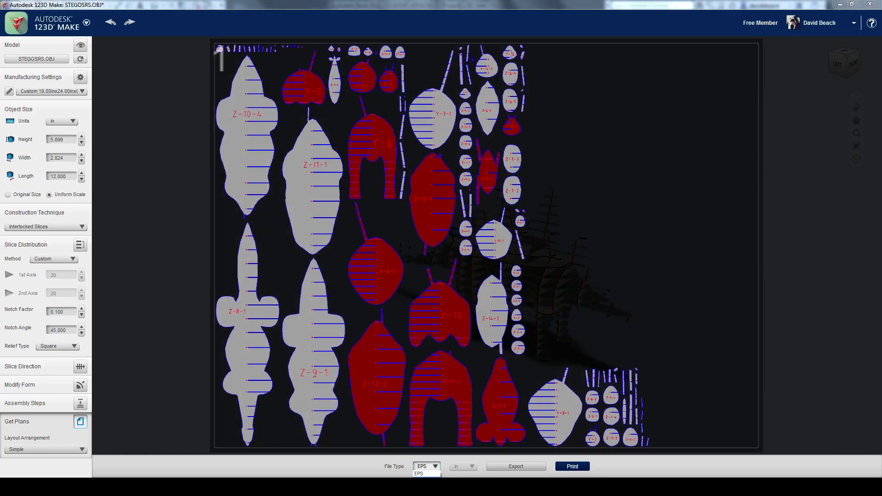
{"action": "key", "text": "Escape"}
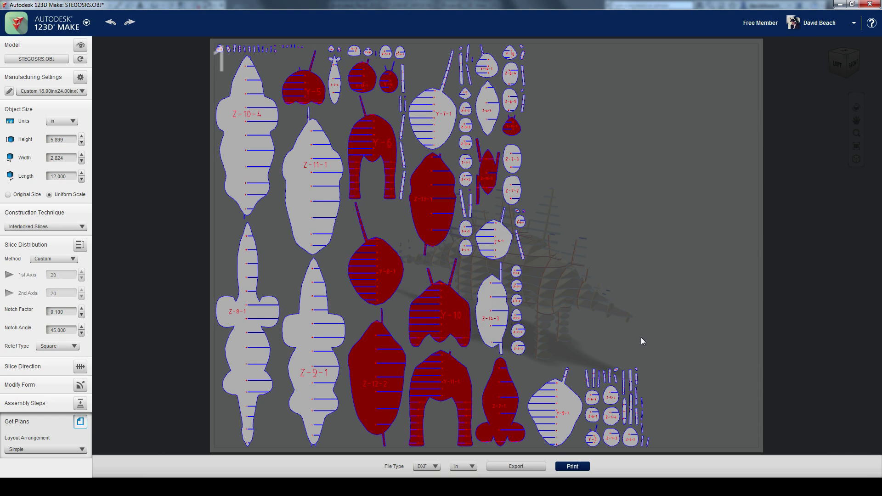
Export the slice plans as a DXF named 'steg1' in the Desktop folder
{"action": "left_click", "coordinate": [509, 467]}
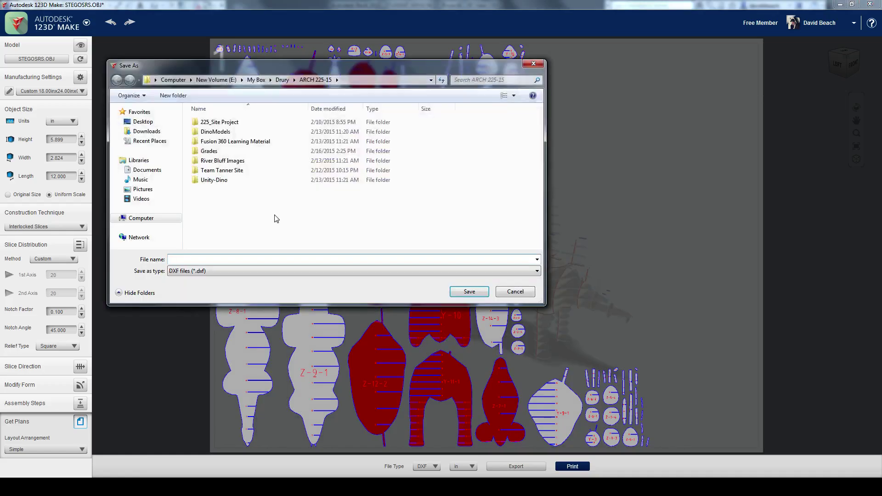
{"action": "left_click", "coordinate": [147, 132]}
{"action": "left_click", "coordinate": [143, 122]}
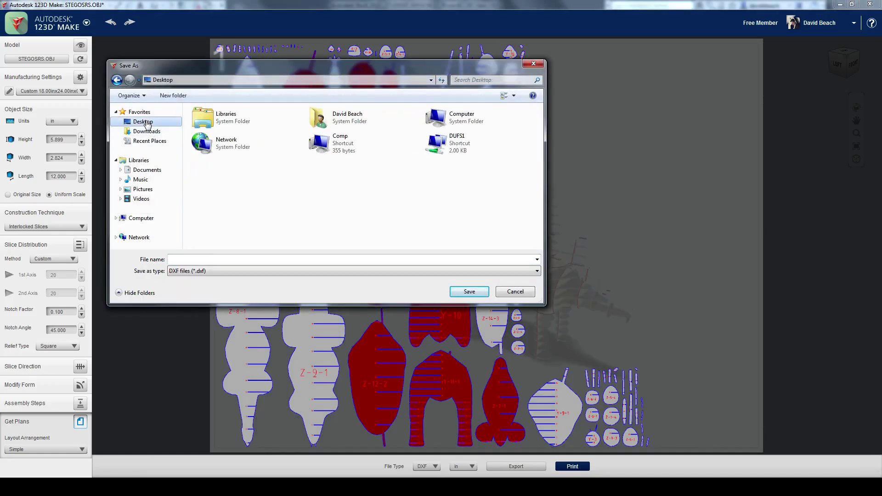
{"action": "left_click", "coordinate": [208, 259]}
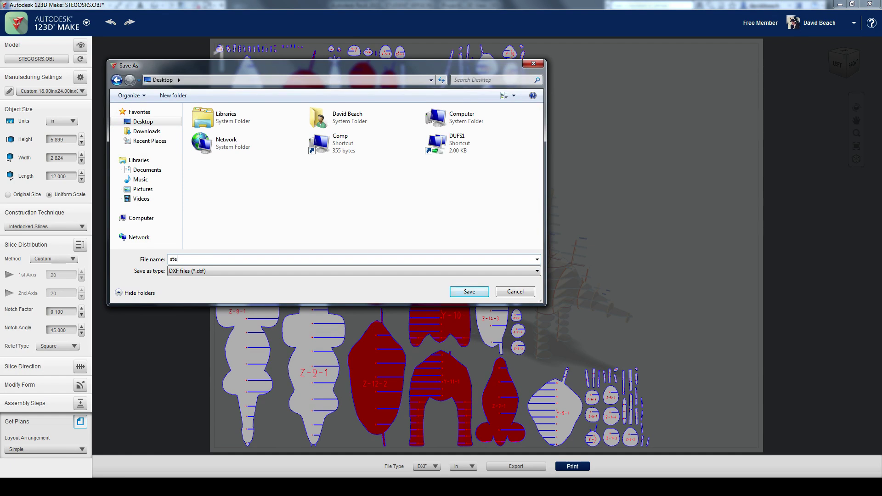
{"action": "type", "text": "steg1"}
{"action": "key", "text": "Return"}
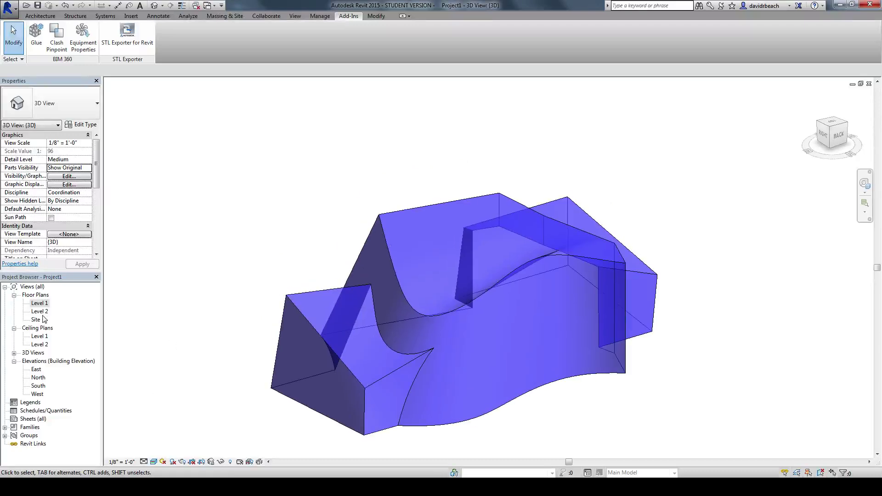
Open the Level 1 floor plan and import steg1.dxf as a CAD drawing, dismissing the save reminder
{"action": "left_click", "coordinate": [38, 304]}
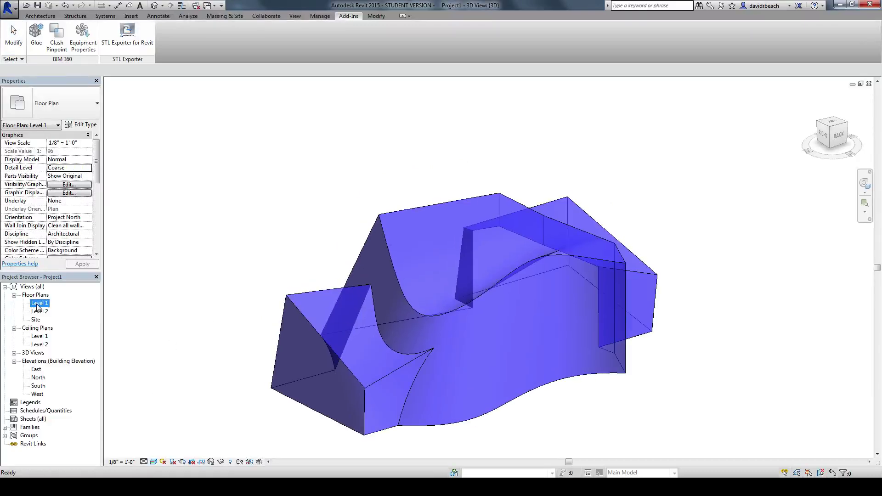
{"action": "double_click", "coordinate": [38, 304]}
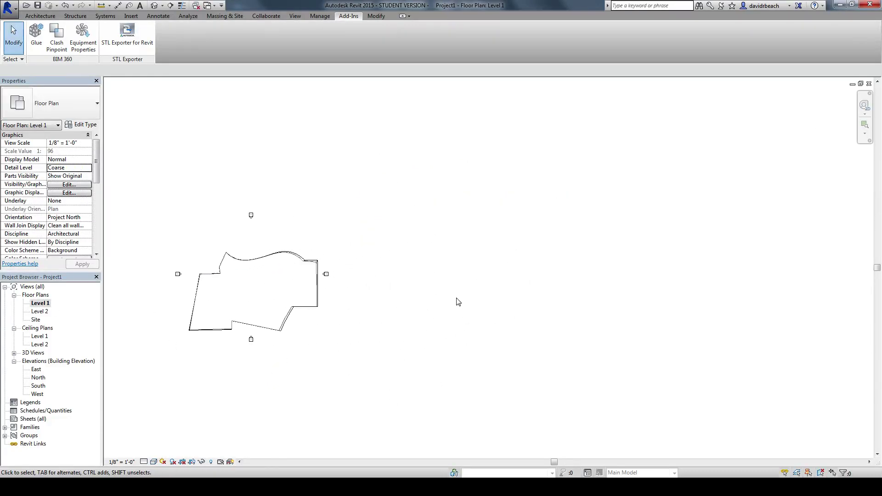
{"action": "left_click", "coordinate": [44, 17]}
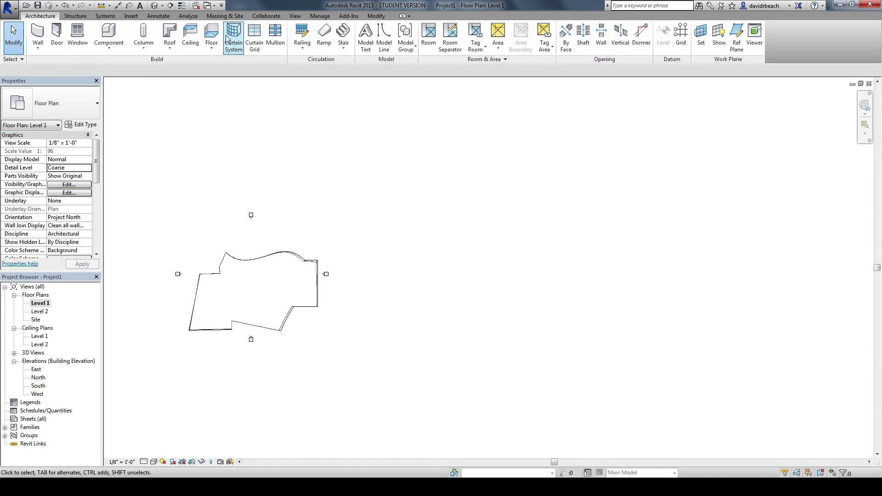
{"action": "left_click", "coordinate": [131, 16]}
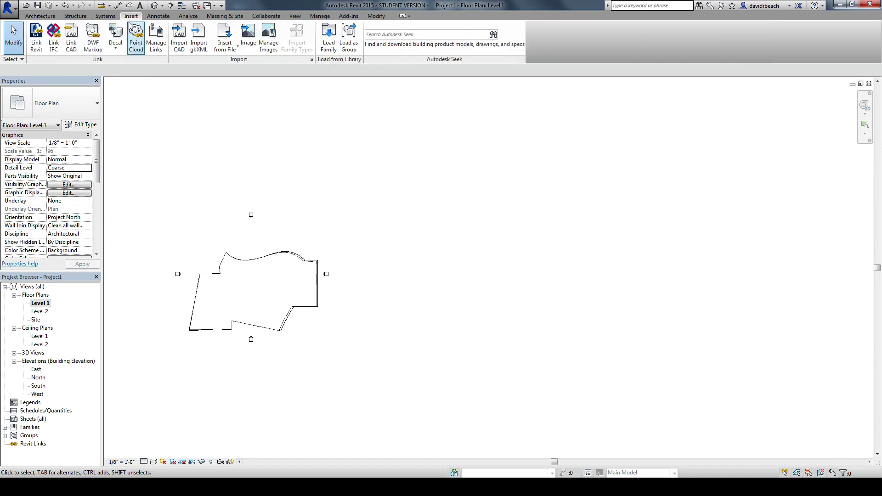
{"action": "left_click", "coordinate": [183, 44]}
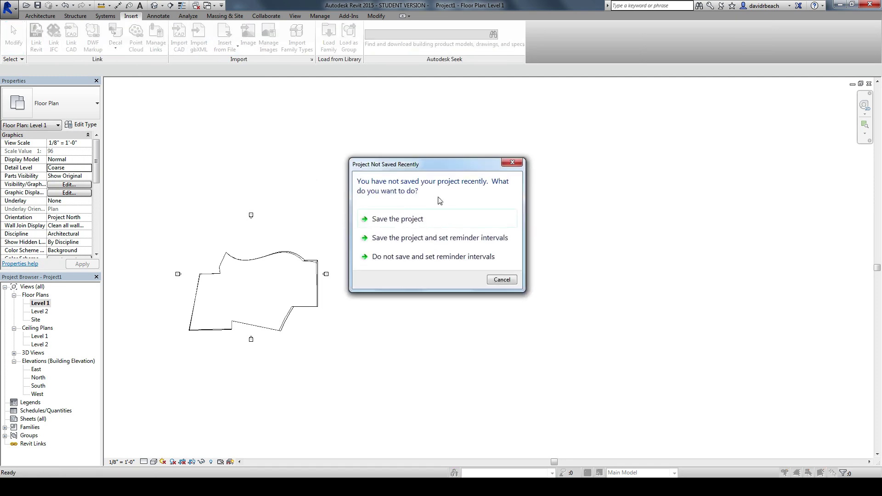
{"action": "left_click", "coordinate": [508, 281]}
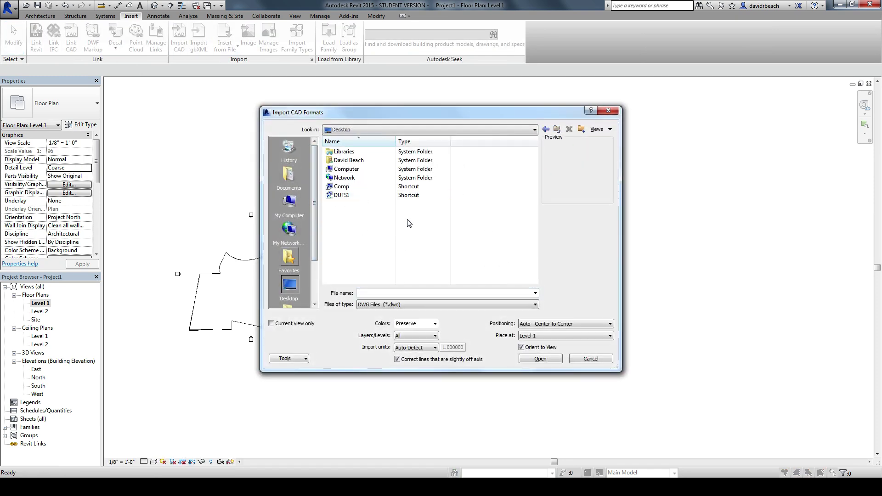
{"action": "left_click", "coordinate": [403, 305]}
{"action": "left_click", "coordinate": [393, 318]}
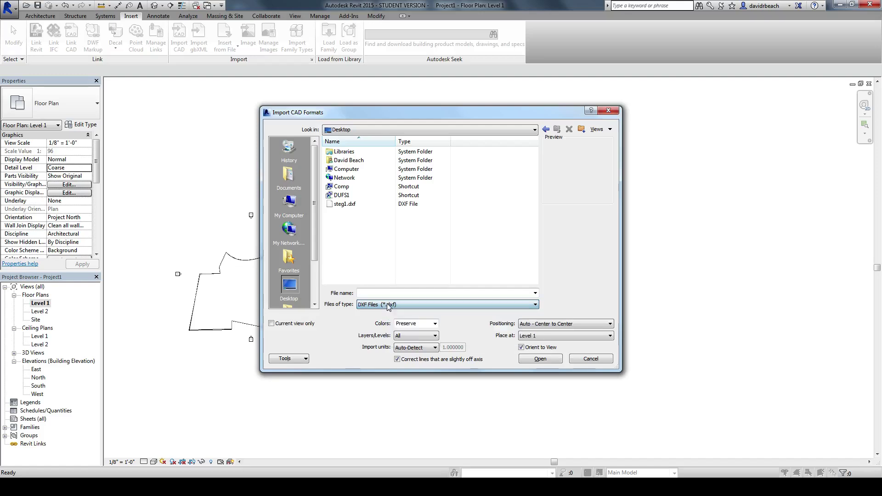
{"action": "left_click", "coordinate": [350, 204]}
{"action": "left_click", "coordinate": [539, 359]}
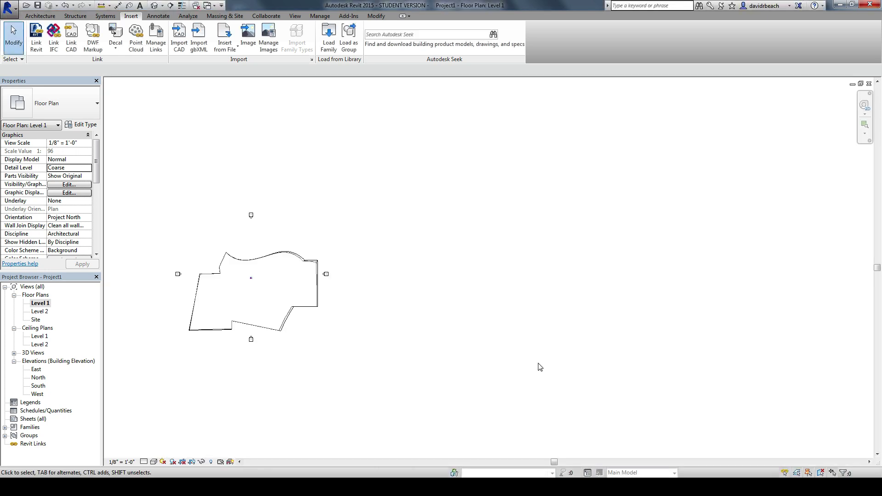
Move the imported drawing away from the building outline
{"action": "scroll", "coordinate": [268, 303], "scroll_direction": "up", "scroll_amount": 5}
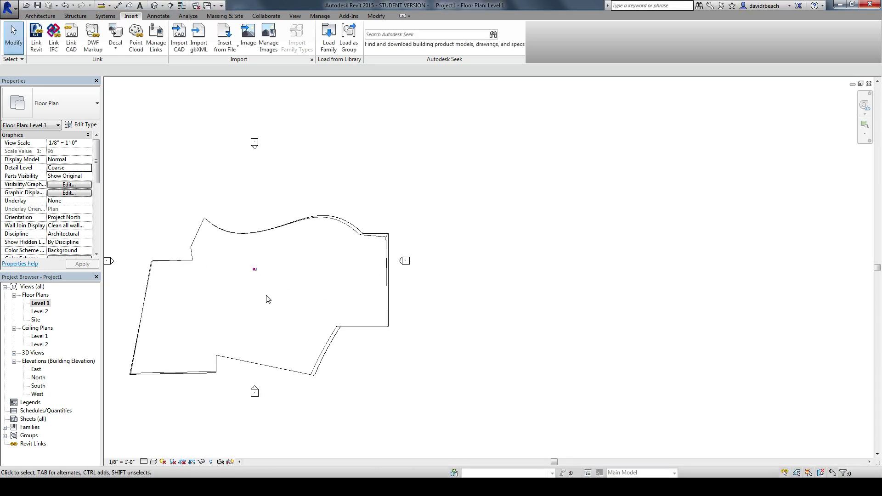
{"action": "left_click", "coordinate": [261, 260]}
{"action": "left_click_drag", "start_coordinate": [261, 259], "coordinate": [723, 266]}
{"action": "left_click", "coordinate": [728, 319]}
{"action": "mouse_move", "coordinate": [756, 320]}
{"action": "middle_mouse_down"}
{"action": "mouse_move", "coordinate": [659, 328]}
{"action": "mouse_move", "coordinate": [538, 278]}
{"action": "middle_mouse_up"}
{"action": "scroll", "coordinate": [533, 267], "scroll_direction": "up", "scroll_amount": 10}
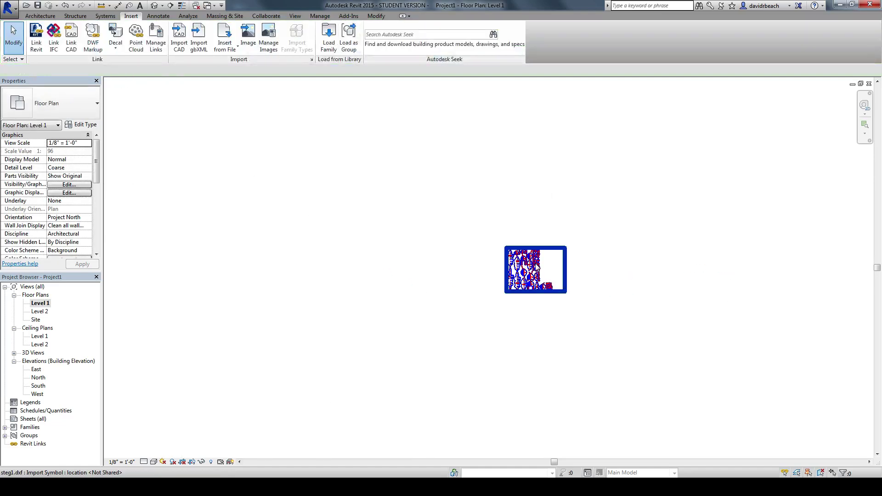
Set the floor plan view scale to 12" = 1'-0"
{"action": "left_click", "coordinate": [121, 462]}
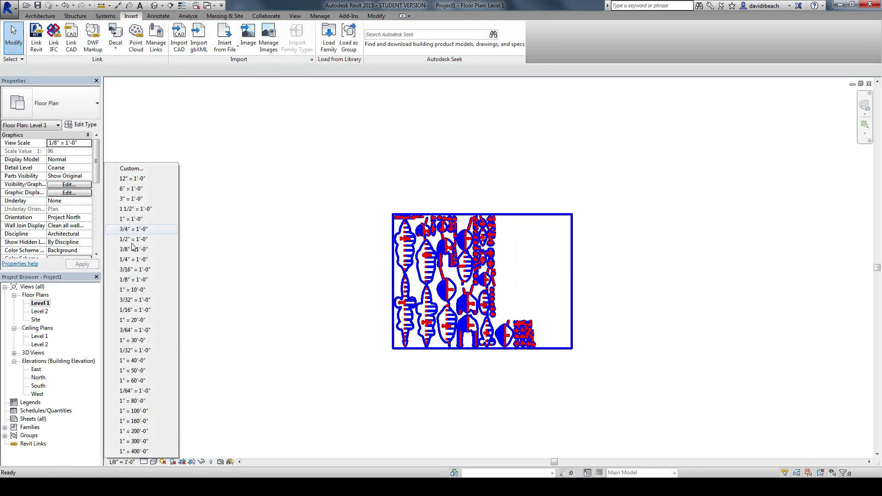
{"action": "left_click", "coordinate": [131, 175]}
{"action": "scroll", "coordinate": [334, 279], "scroll_direction": "up", "scroll_amount": 4}
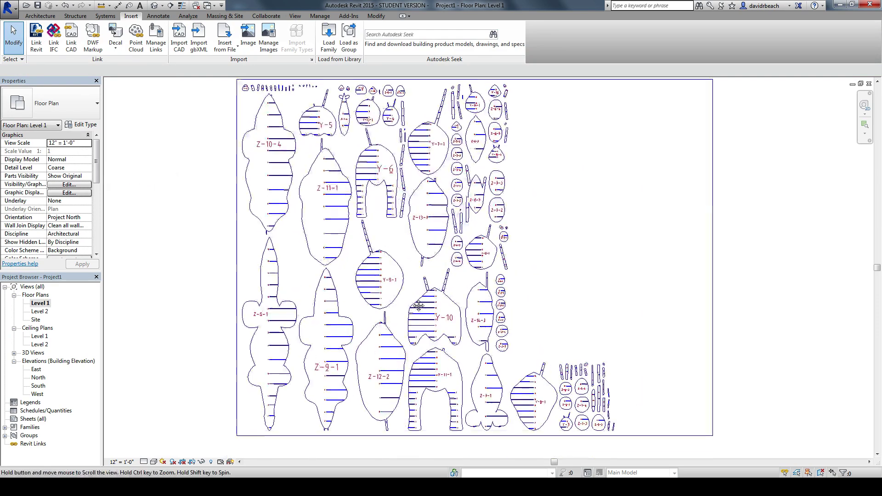
{"action": "scroll", "coordinate": [412, 302], "scroll_direction": "down", "scroll_amount": 10}
{"action": "middle_click_drag", "start_coordinate": [443, 326], "coordinate": [309, 321]}
{"action": "scroll", "coordinate": [393, 274], "scroll_direction": "up", "scroll_amount": 12}
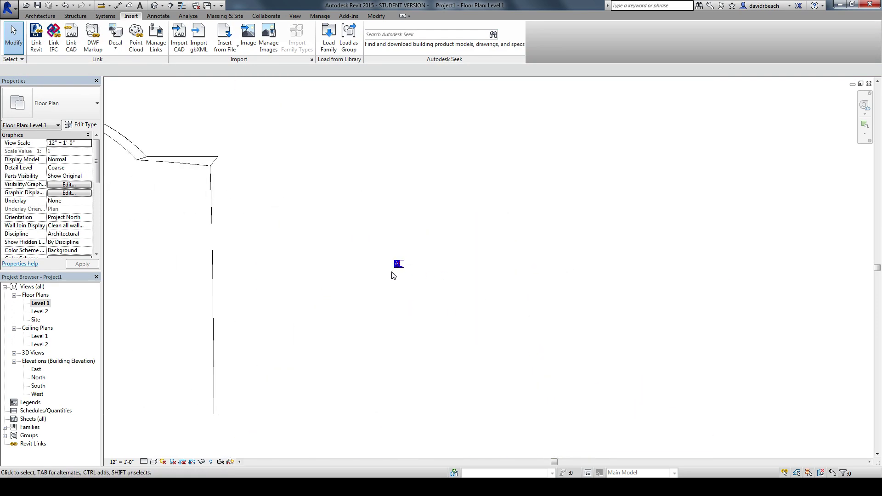
{"action": "scroll", "coordinate": [431, 242], "scroll_direction": "up", "scroll_amount": 3}
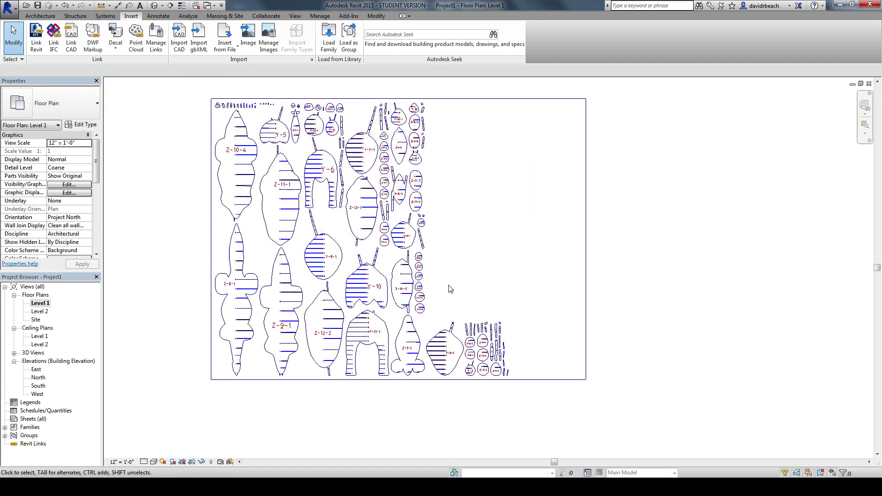
In the 3D view, select the imported steg1.dxf and set the view scale to 12" = 1'-0"
{"action": "left_click", "coordinate": [155, 5]}
{"action": "scroll", "coordinate": [394, 221], "scroll_direction": "down", "scroll_amount": 3}
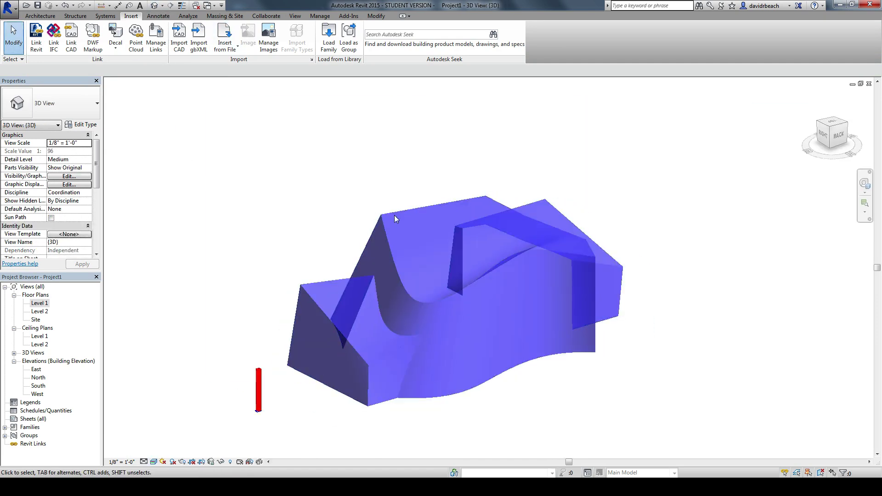
{"action": "scroll", "coordinate": [305, 334], "scroll_direction": "up", "scroll_amount": 10}
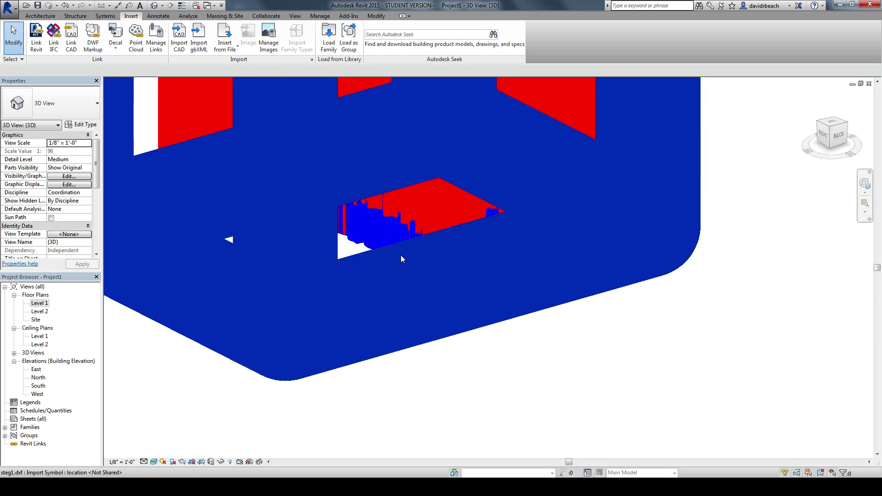
{"action": "left_click", "coordinate": [596, 340]}
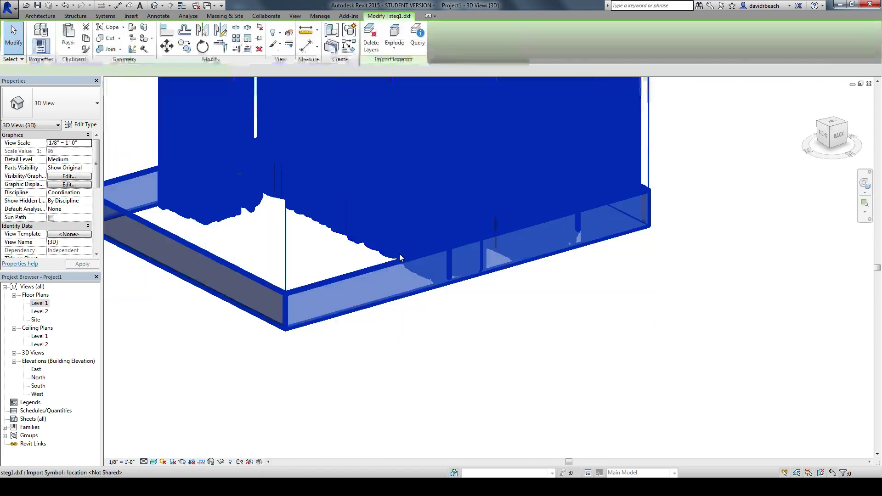
{"action": "left_click", "coordinate": [131, 467]}
{"action": "left_click", "coordinate": [138, 180]}
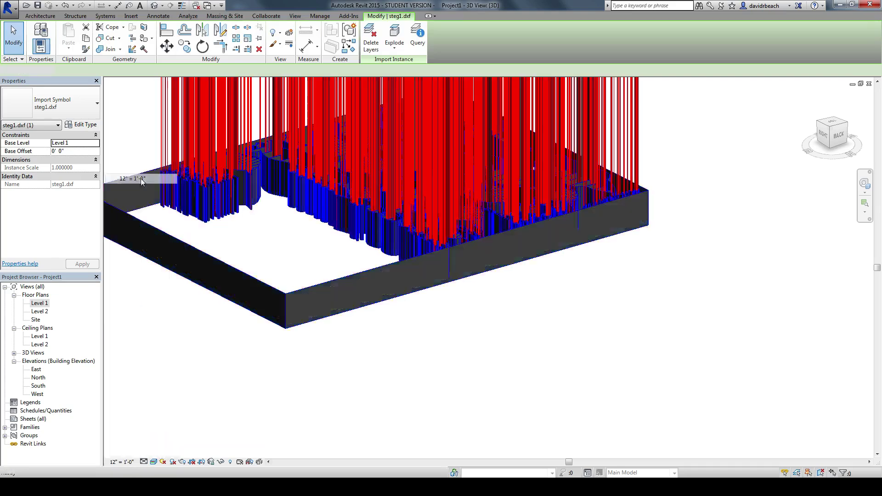
{"action": "key", "text": "Escape"}
Delete the imported steg1.dxf and orbit to see the remaining mass from behind
{"action": "scroll", "coordinate": [395, 348], "scroll_direction": "down", "scroll_amount": 2}
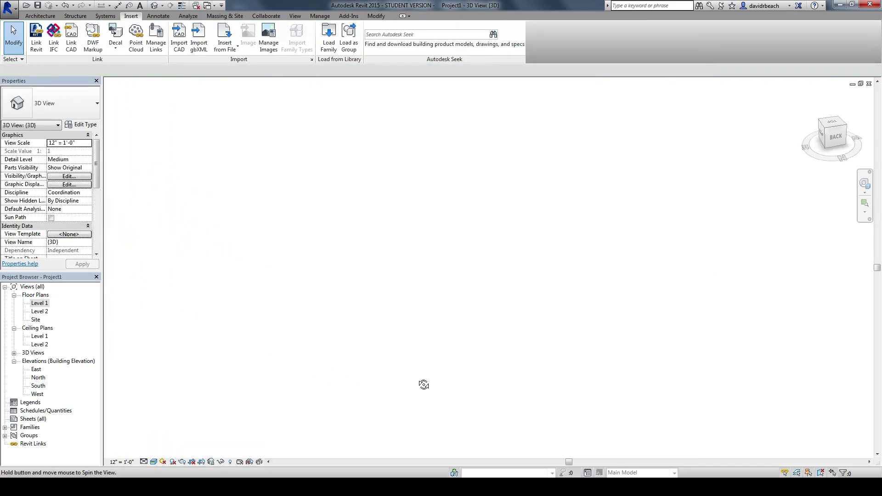
{"action": "scroll", "coordinate": [413, 349], "scroll_direction": "down", "scroll_amount": 1}
{"action": "scroll", "coordinate": [301, 299], "scroll_direction": "up", "scroll_amount": 3}
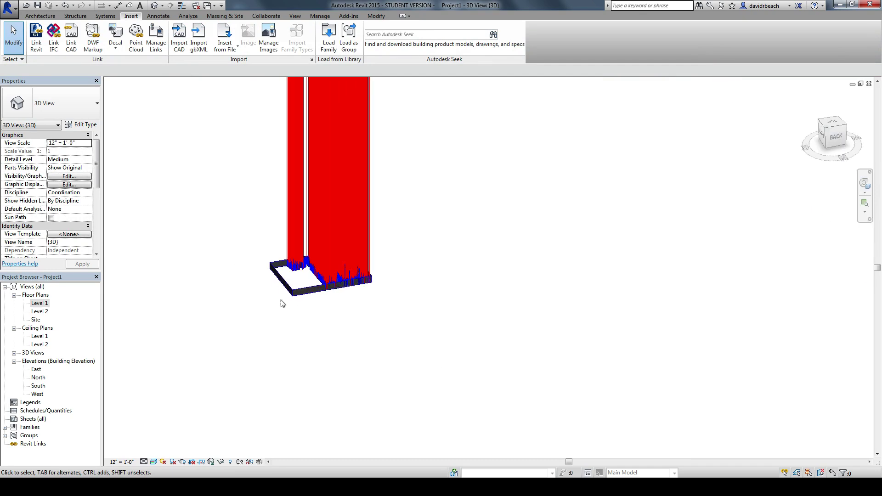
{"action": "left_click", "coordinate": [307, 293]}
{"action": "middle_click_drag", "start_coordinate": [305, 296], "coordinate": [374, 366], "text": "shift"}
{"action": "scroll", "coordinate": [359, 371], "scroll_direction": "down", "scroll_amount": 2}
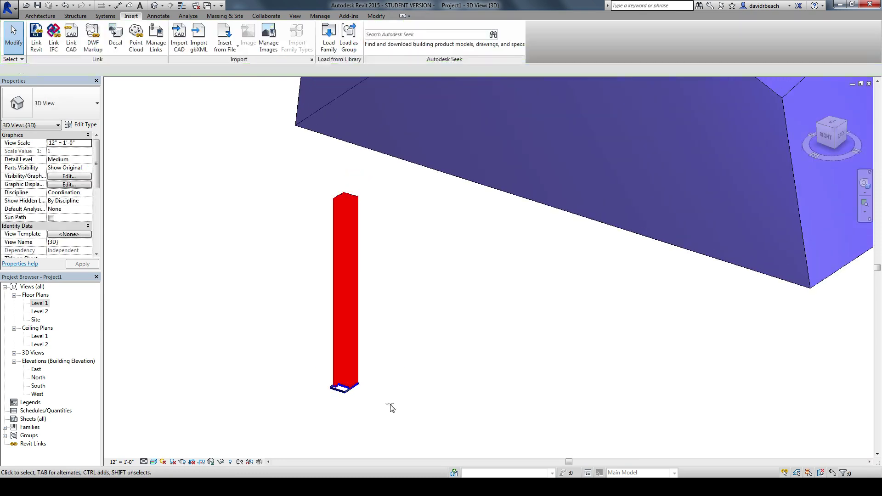
{"action": "key", "text": "Delete"}
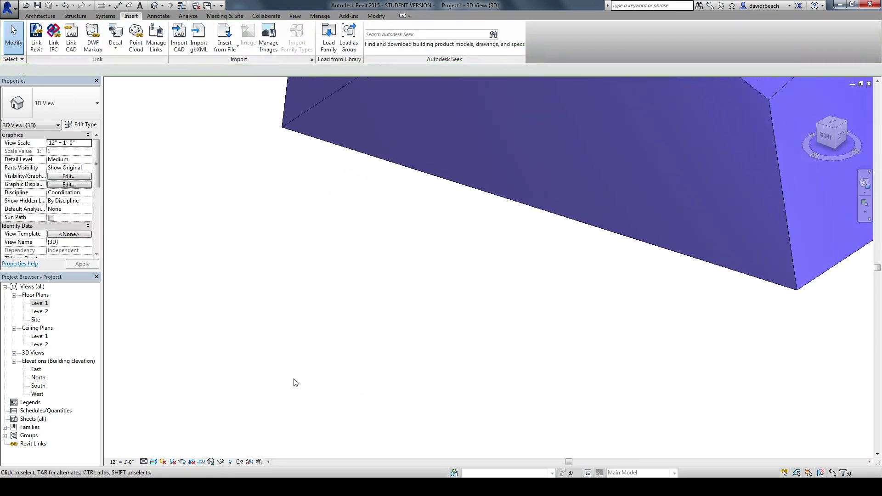
{"action": "scroll", "coordinate": [308, 398], "scroll_direction": "down", "scroll_amount": 4}
{"action": "middle_click_drag", "start_coordinate": [406, 386], "coordinate": [459, 374], "text": "shift"}
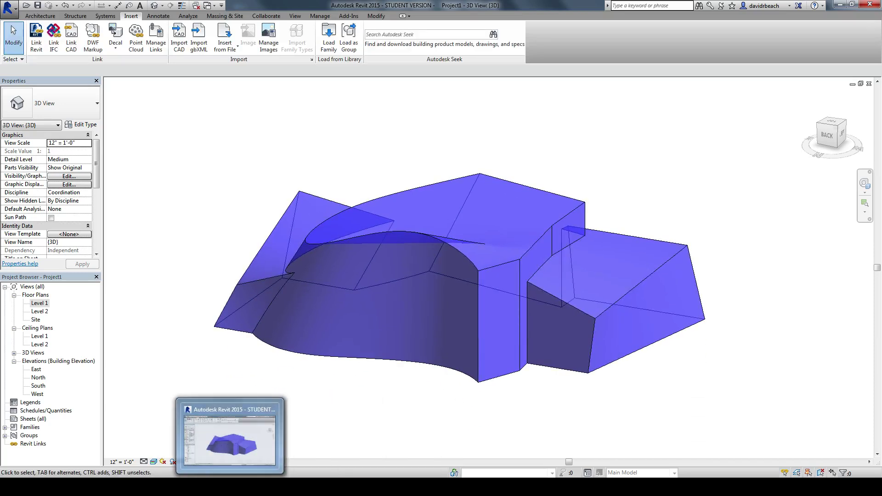
Back in 123D Make, change the file type from DXF to EPS and export the plans to the Desktop
{"action": "left_click", "coordinate": [197, 403]}
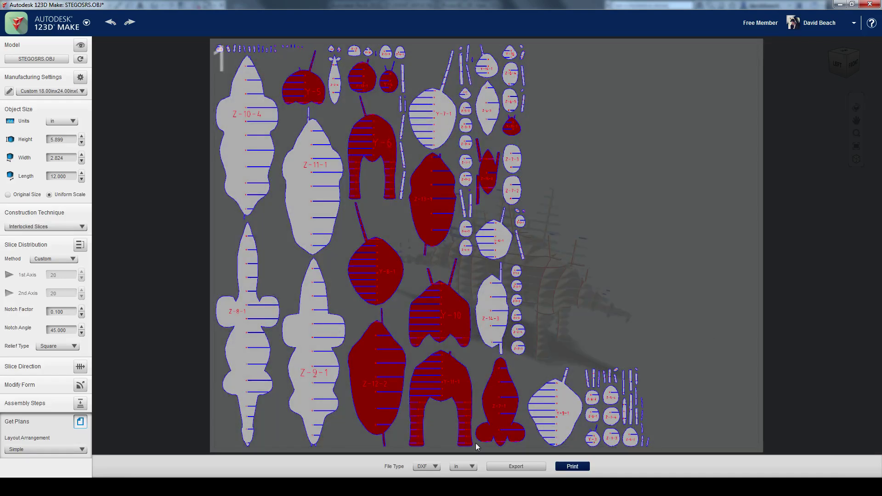
{"action": "left_click", "coordinate": [422, 467]}
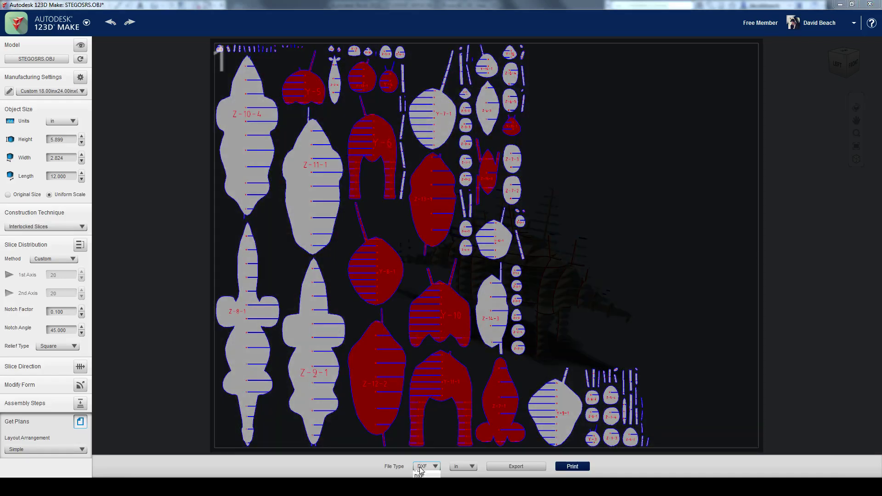
{"action": "left_click", "coordinate": [421, 474]}
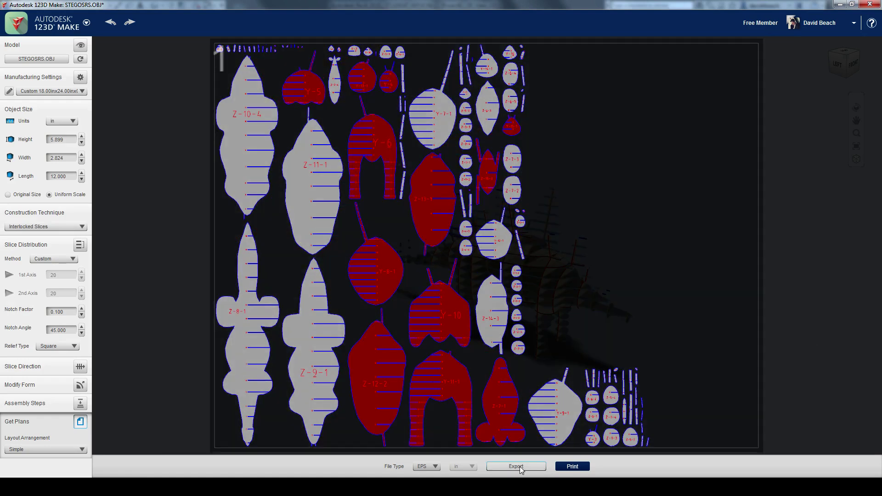
{"action": "left_click", "coordinate": [520, 467]}
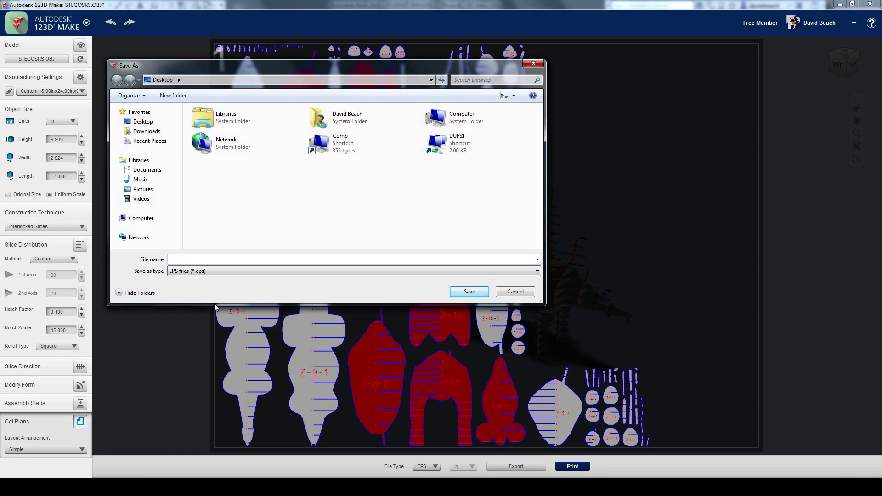
{"action": "type", "text": "steg"}
{"action": "key", "text": "Return"}
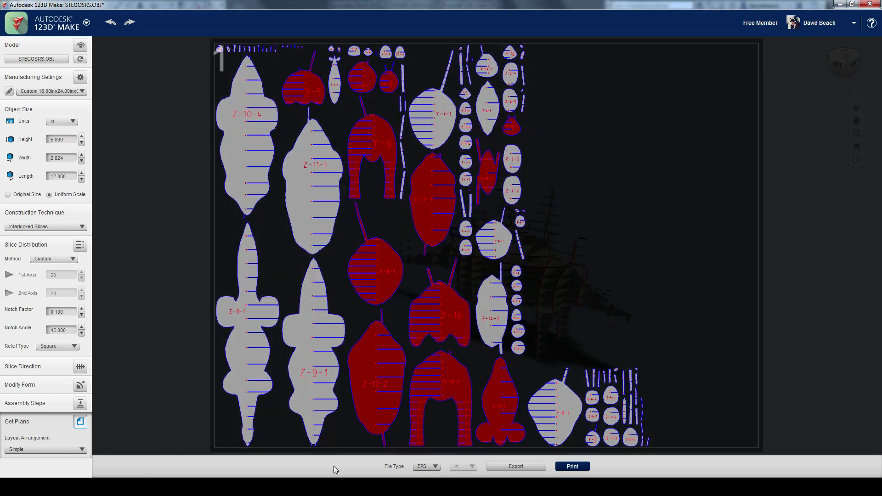
Open the steg1 EPS file from the Desktop in Adobe Illustrator
{"action": "left_click", "coordinate": [335, 487]}
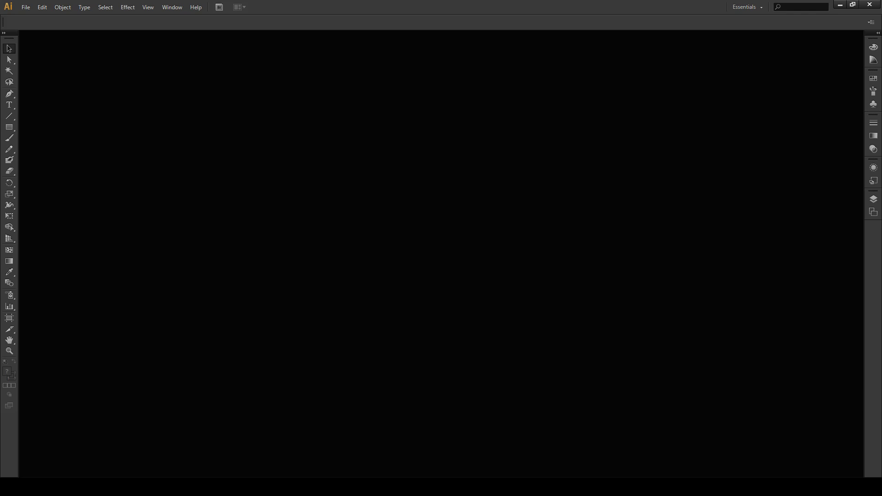
{"action": "left_click", "coordinate": [25, 7]}
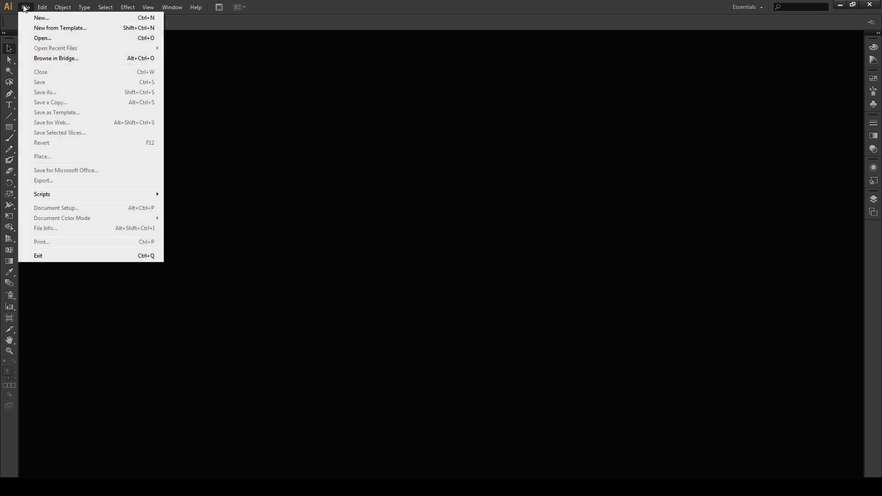
{"action": "left_click", "coordinate": [35, 39]}
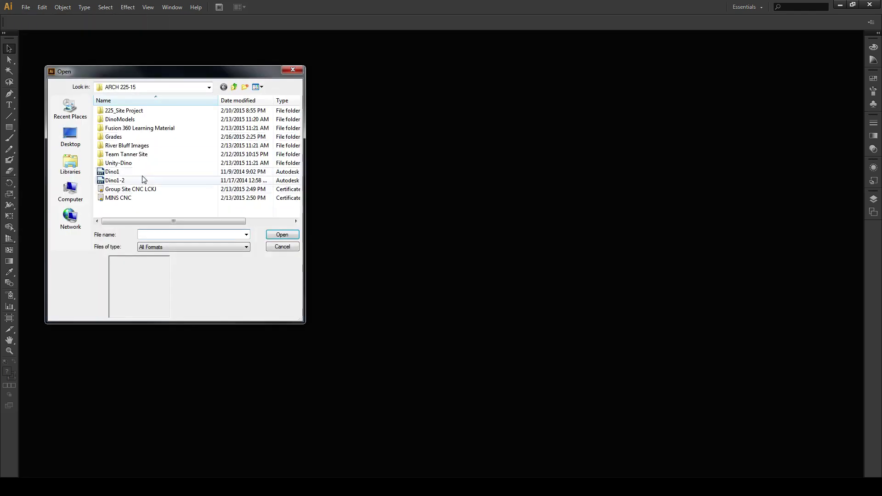
{"action": "left_click", "coordinate": [70, 135]}
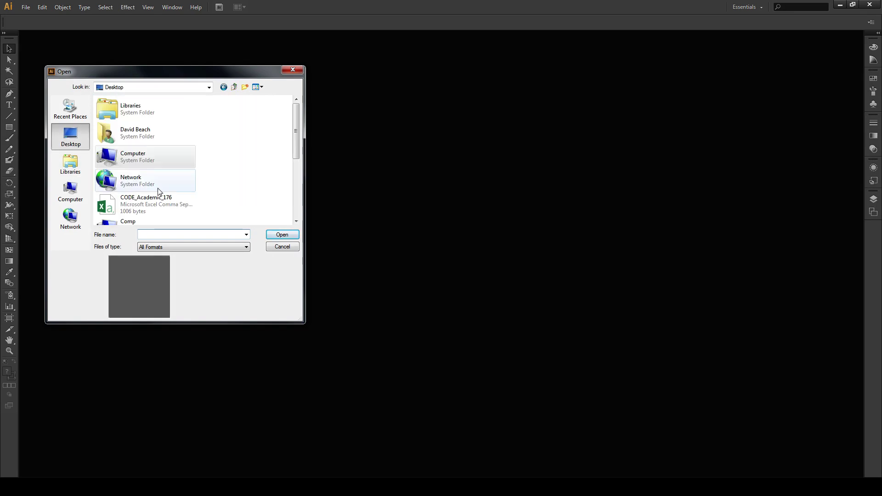
{"action": "left_click_drag", "start_coordinate": [296, 131], "coordinate": [296, 195]}
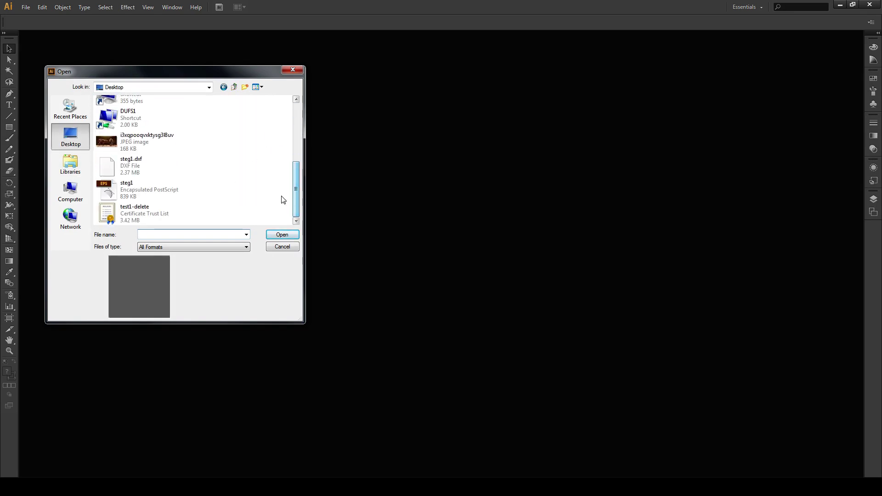
{"action": "left_click", "coordinate": [168, 195]}
{"action": "left_click", "coordinate": [281, 235]}
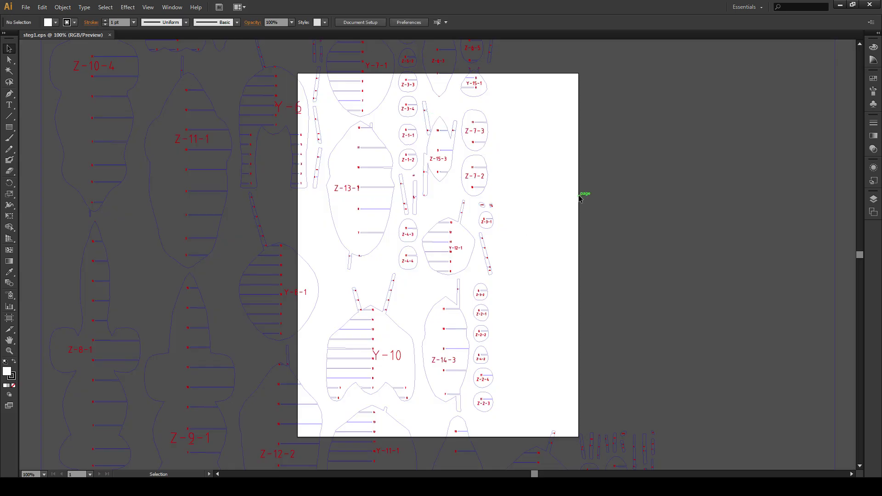
Stretch the artboard on all four sides to 1728 × 1296 pt around every slice, then fit it in view
{"action": "left_click", "coordinate": [349, 23]}
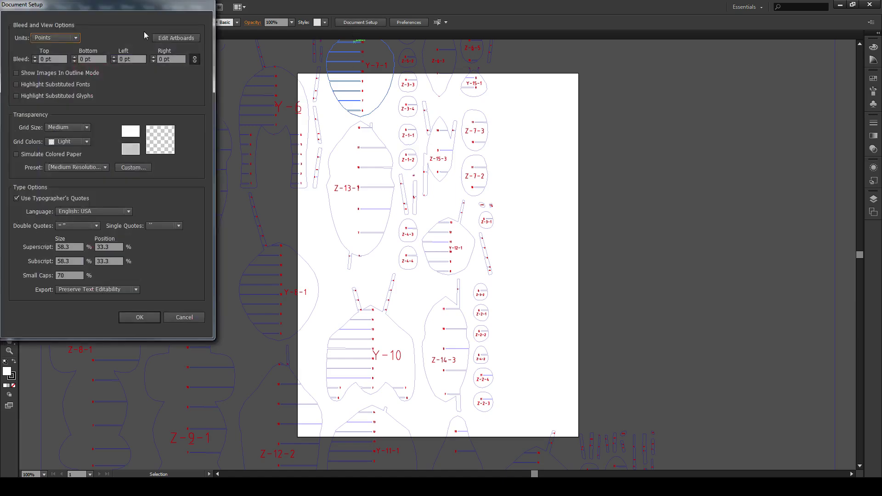
{"action": "left_click", "coordinate": [173, 38]}
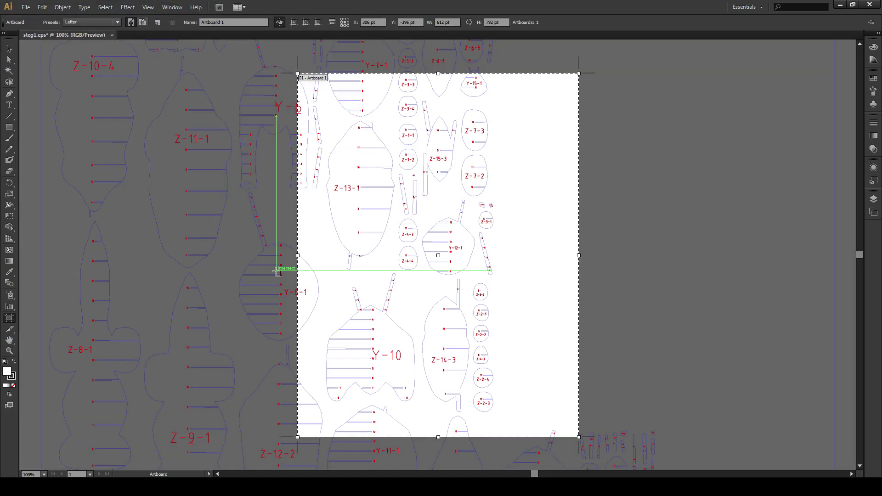
{"action": "left_click_drag", "start_coordinate": [298, 255], "coordinate": [42, 234]}
{"action": "left_click_drag", "start_coordinate": [578, 255], "coordinate": [835, 239]}
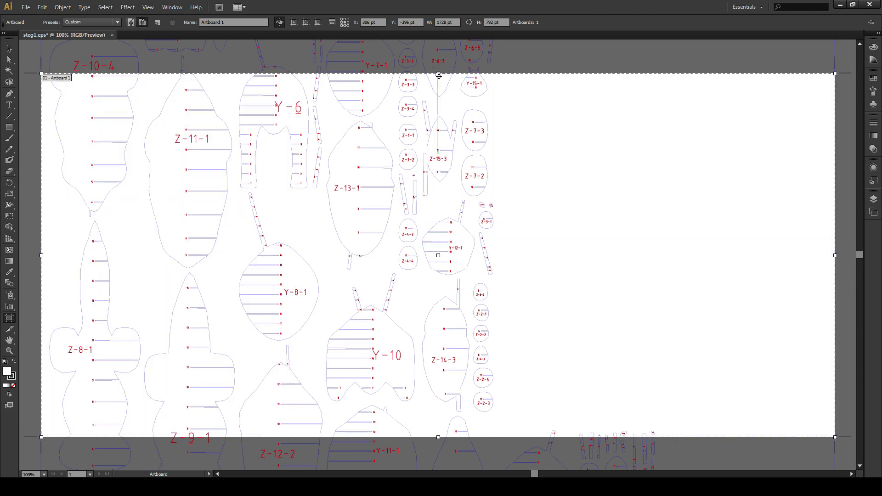
{"action": "left_click_drag", "start_coordinate": [439, 75], "coordinate": [439, 126]}
{"action": "scroll", "coordinate": [458, 144], "scroll_direction": "down", "scroll_amount": 5}
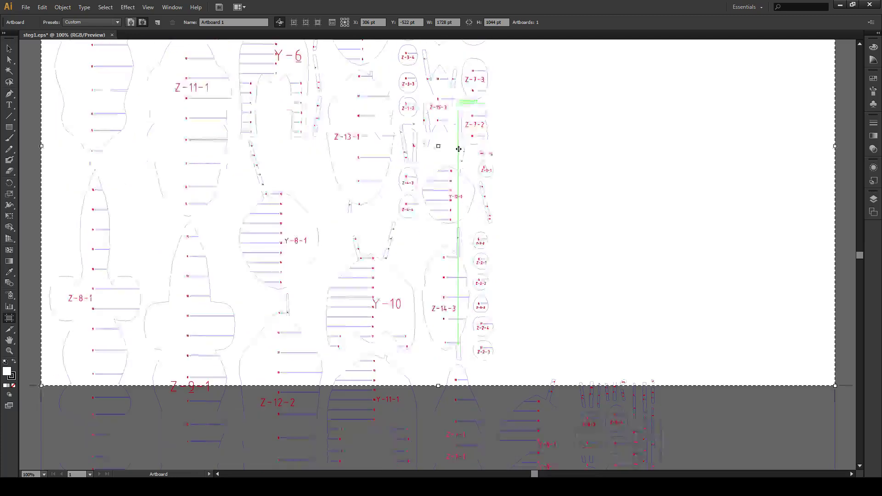
{"action": "scroll", "coordinate": [459, 149], "scroll_direction": "down", "scroll_amount": 5}
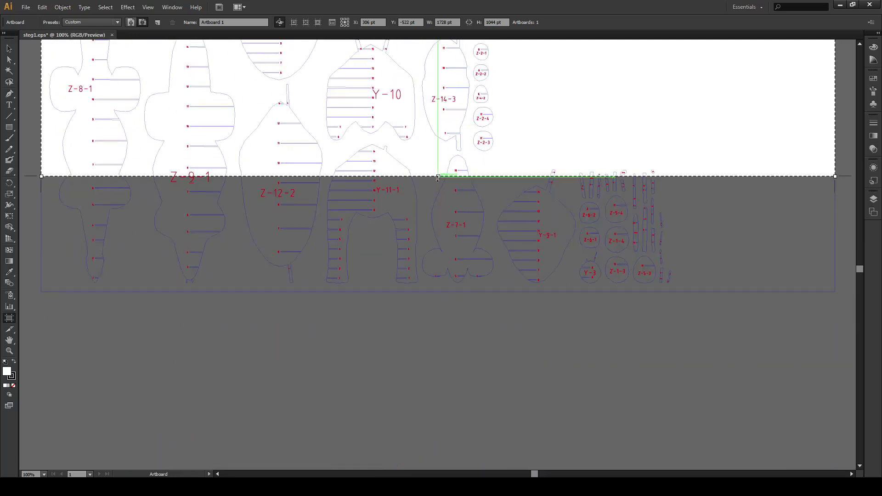
{"action": "left_click_drag", "start_coordinate": [438, 177], "coordinate": [446, 293]}
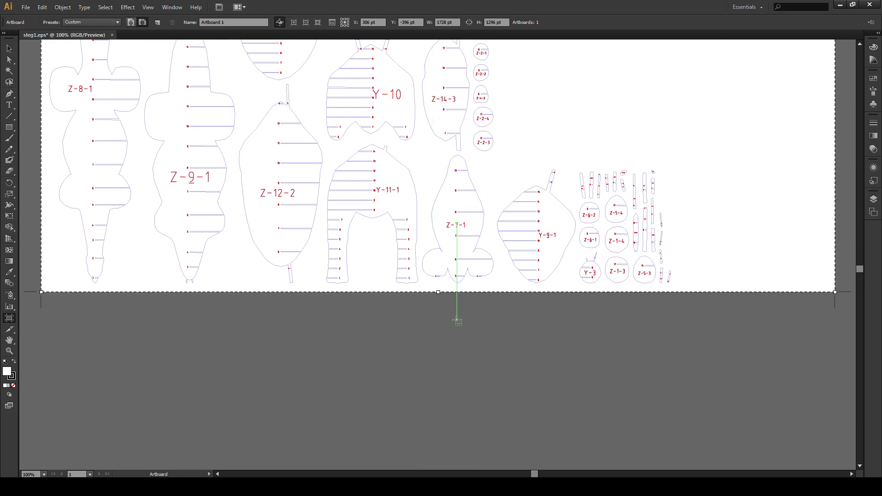
{"action": "scroll", "coordinate": [558, 317], "scroll_direction": "up", "scroll_amount": 3}
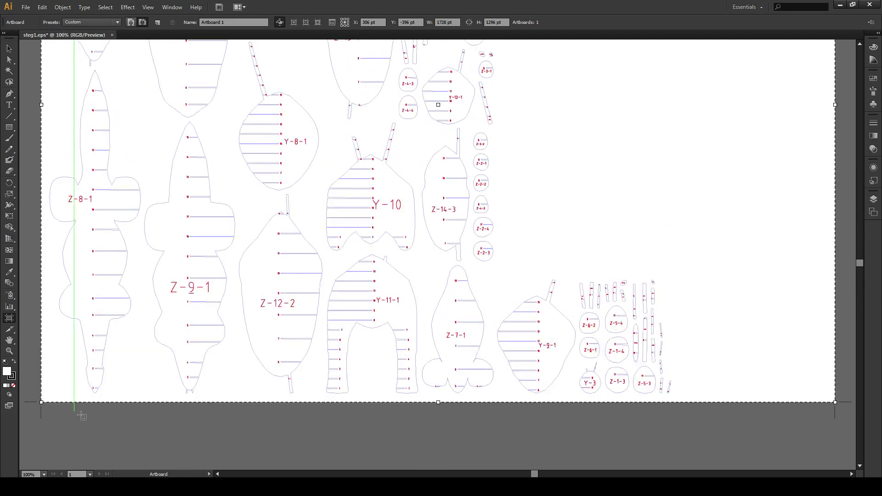
{"action": "double_click", "coordinate": [10, 340]}
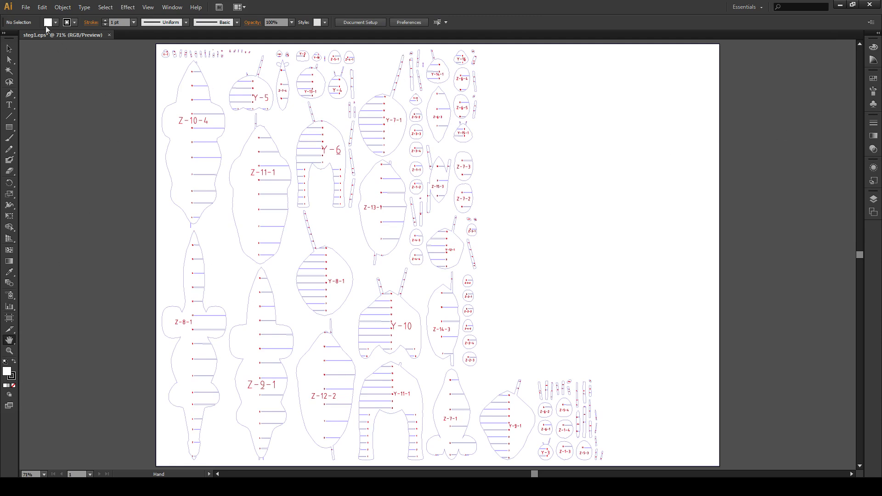
Export the sheet as steg1.dwg using AutoCAD version 2004/2005/2006
{"action": "left_click", "coordinate": [25, 7]}
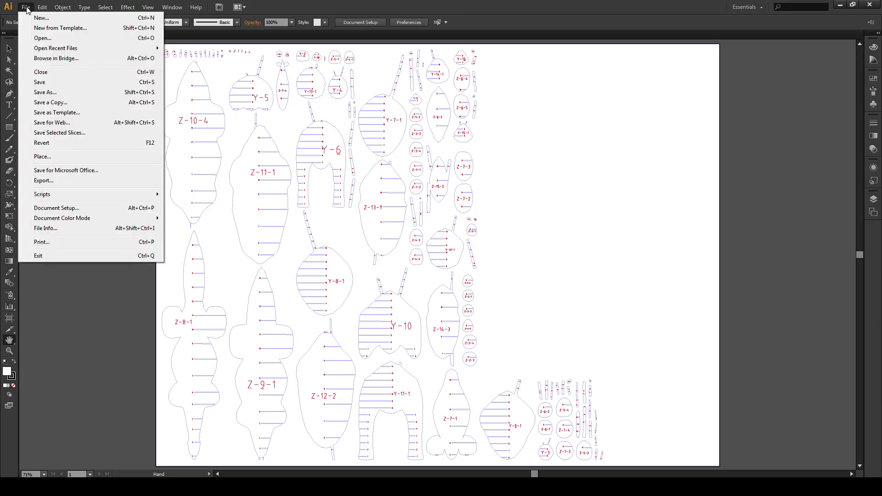
{"action": "left_click", "coordinate": [40, 181]}
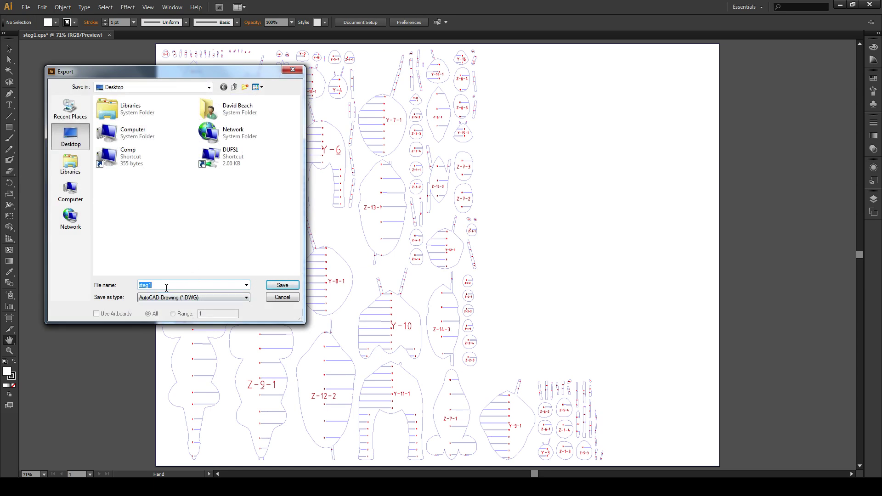
{"action": "left_click", "coordinate": [285, 286]}
{"action": "left_click", "coordinate": [282, 286]}
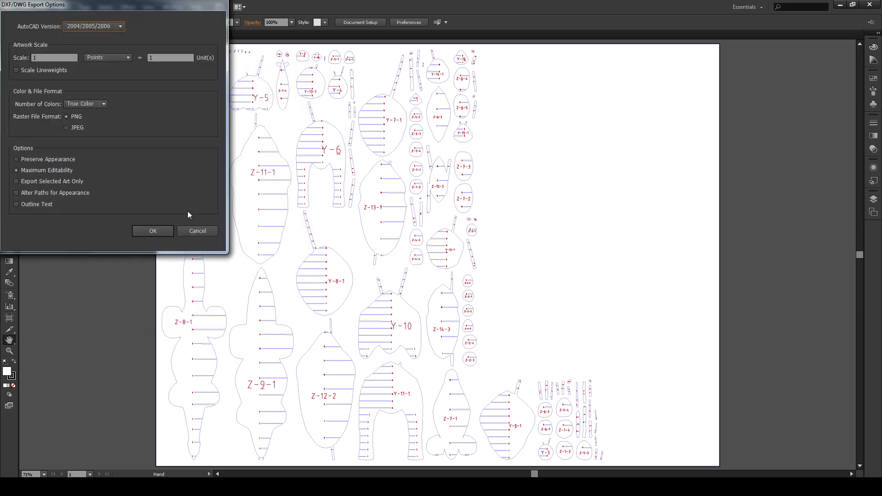
{"action": "left_click", "coordinate": [147, 230]}
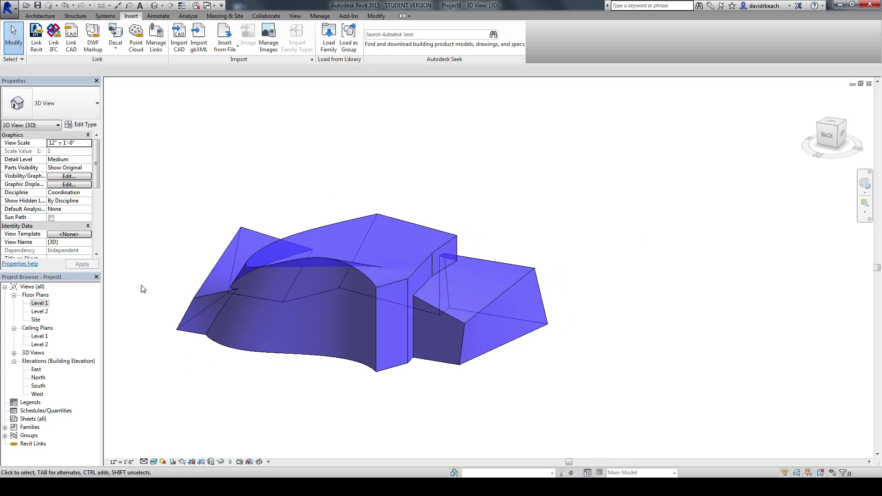
Open the Level 1 floor plan and import steg1.dwg from the Desktop as a CAD drawing
{"action": "double_click", "coordinate": [39, 303]}
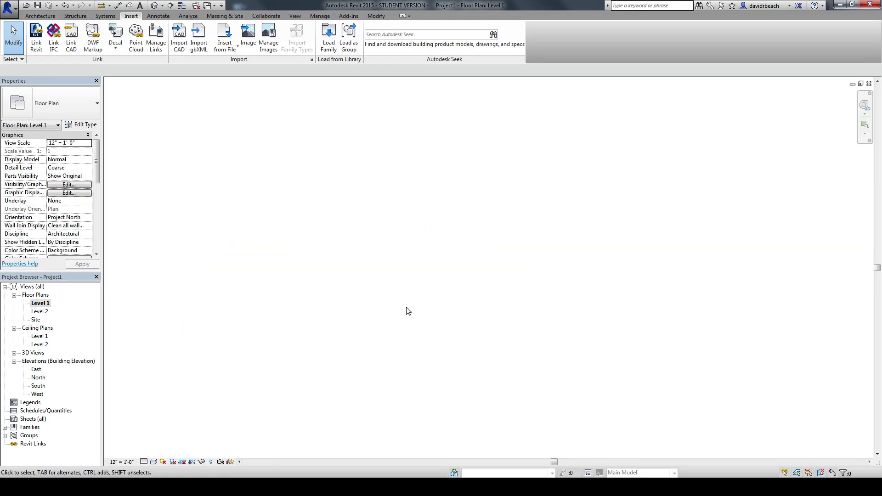
{"action": "right_click", "coordinate": [368, 307]}
{"action": "left_click", "coordinate": [339, 274]}
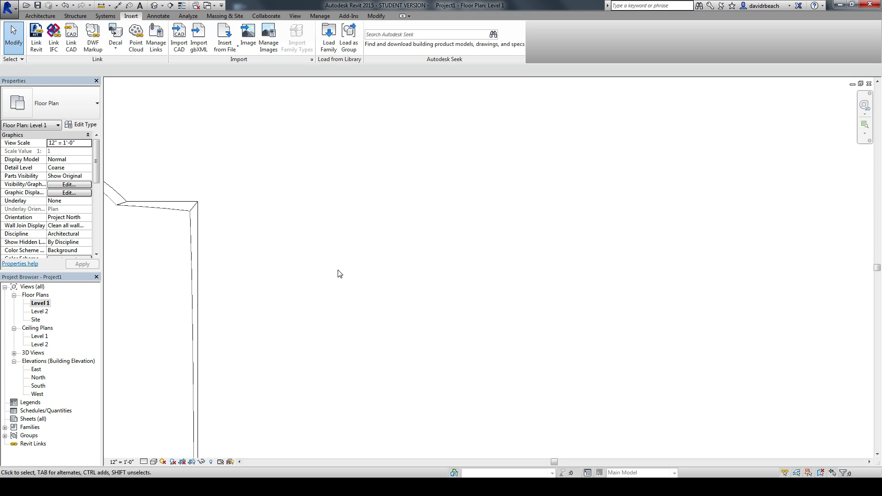
{"action": "middle_click_drag", "start_coordinate": [239, 224], "coordinate": [323, 227]}
{"action": "left_click", "coordinate": [180, 39]}
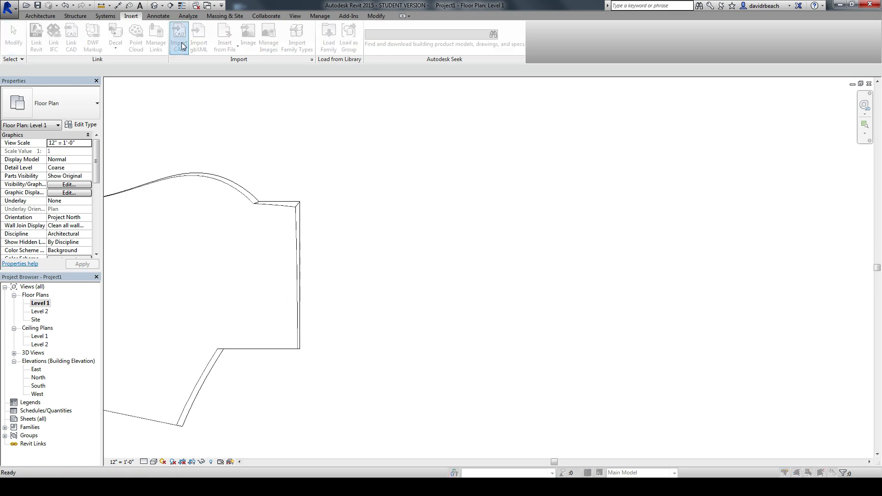
{"action": "left_click", "coordinate": [385, 304]}
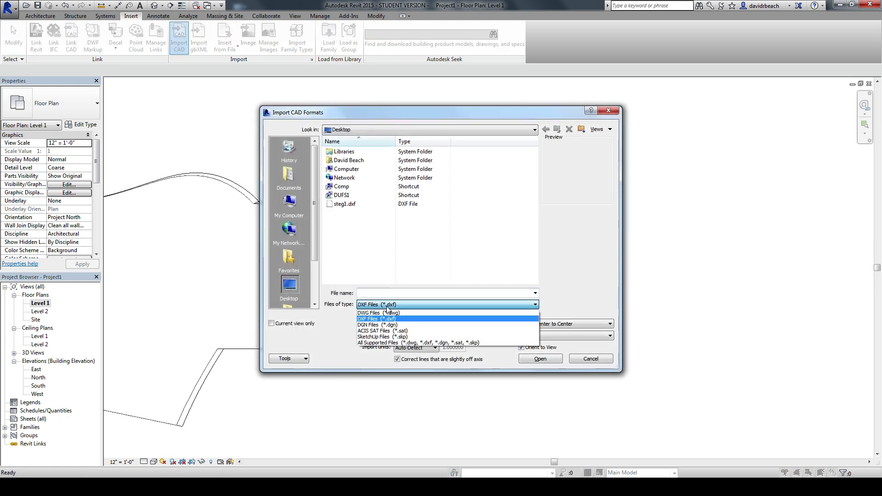
{"action": "left_click", "coordinate": [385, 313]}
{"action": "left_click", "coordinate": [335, 204]}
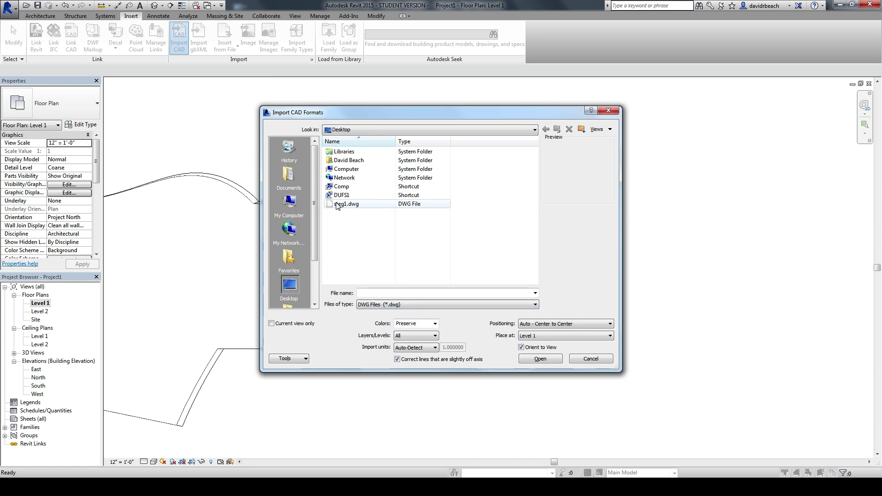
{"action": "left_click", "coordinate": [541, 360]}
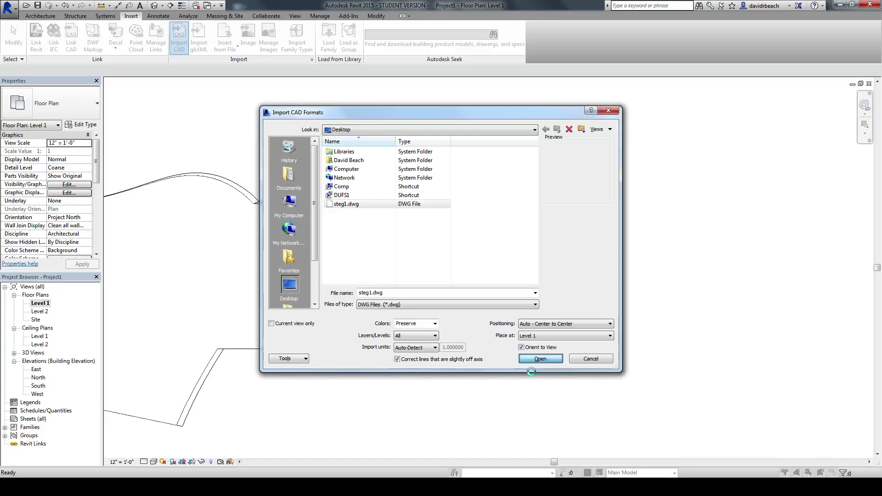
Move the imported slice sheet to the right, off the building outline
{"action": "scroll", "coordinate": [331, 355], "scroll_direction": "down", "scroll_amount": 5}
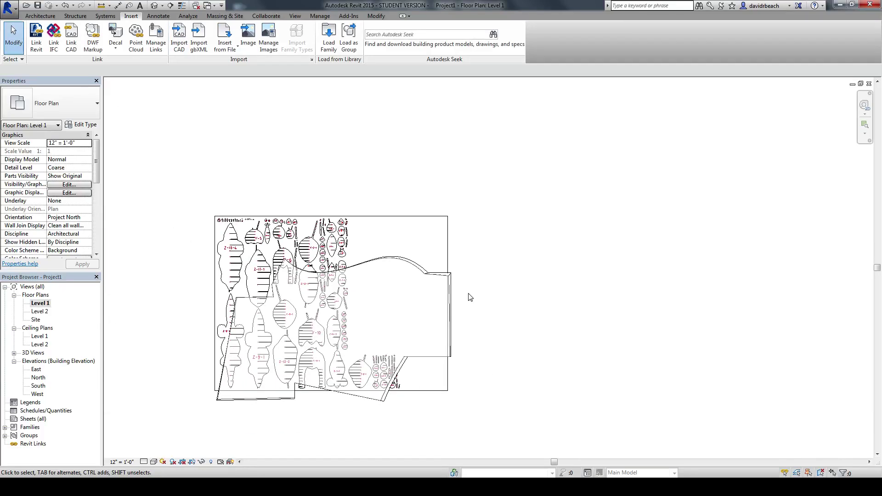
{"action": "left_click_drag", "start_coordinate": [450, 244], "coordinate": [717, 235]}
{"action": "left_click", "coordinate": [630, 256]}
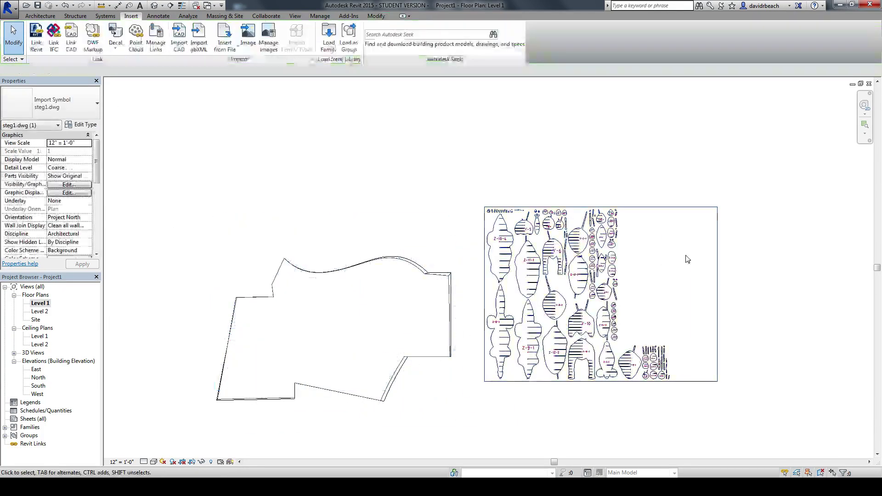
{"action": "scroll", "coordinate": [626, 274], "scroll_direction": "up", "scroll_amount": 4}
{"action": "scroll", "coordinate": [588, 283], "scroll_direction": "up", "scroll_amount": 2}
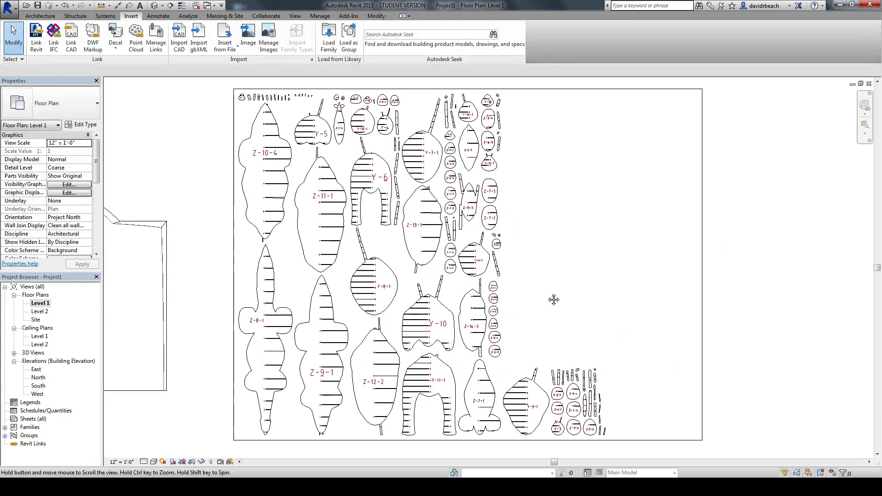
{"action": "scroll", "coordinate": [589, 297], "scroll_direction": "down", "scroll_amount": 2}
{"action": "middle_click_drag", "start_coordinate": [589, 296], "coordinate": [593, 294]}
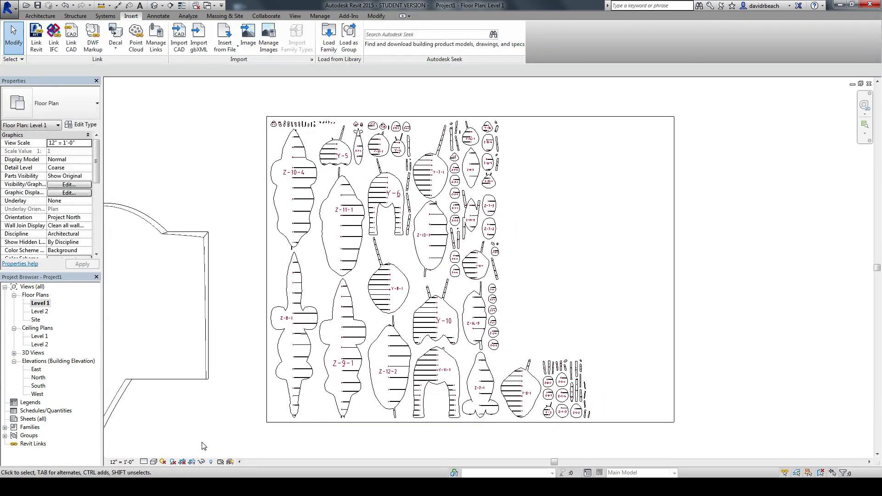
{"action": "scroll", "coordinate": [216, 438], "scroll_direction": "down", "scroll_amount": 2}
{"action": "scroll", "coordinate": [225, 428], "scroll_direction": "down", "scroll_amount": 1}
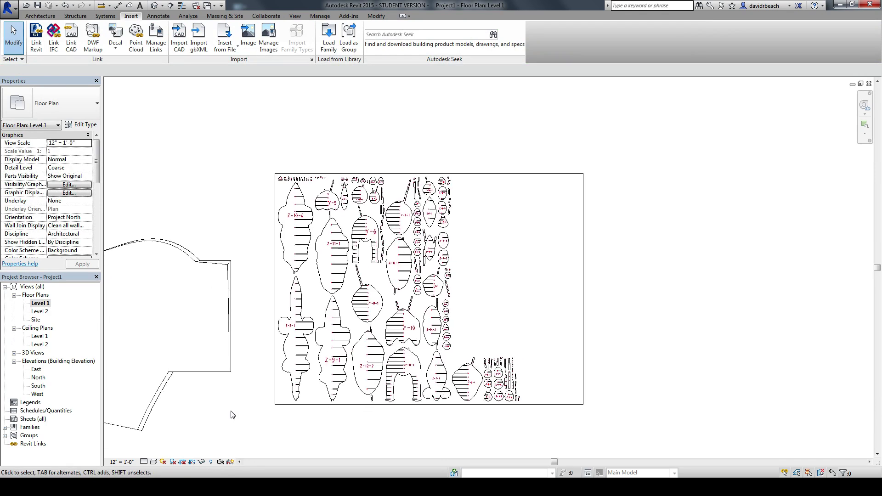
Select the imported slice sheet, delete it, and recentre the building outline
{"action": "left_click", "coordinate": [305, 174]}
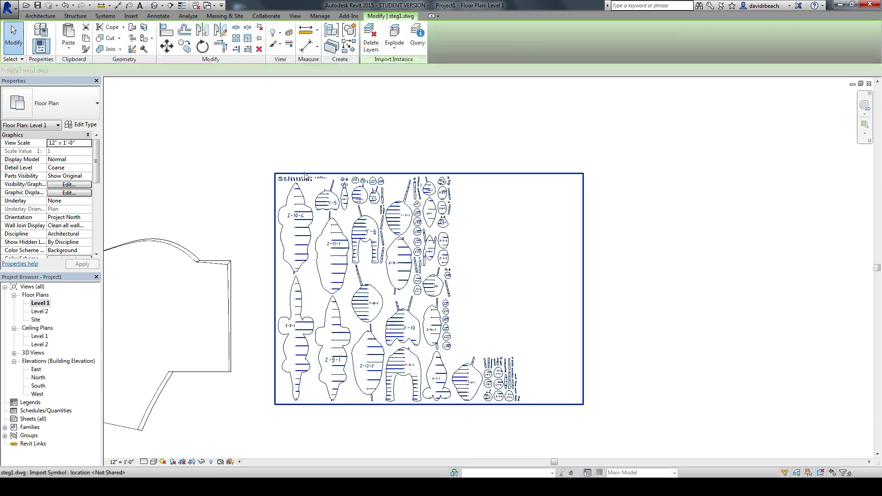
{"action": "scroll", "coordinate": [239, 224], "scroll_direction": "up", "scroll_amount": 2}
{"action": "scroll", "coordinate": [230, 214], "scroll_direction": "down", "scroll_amount": 2}
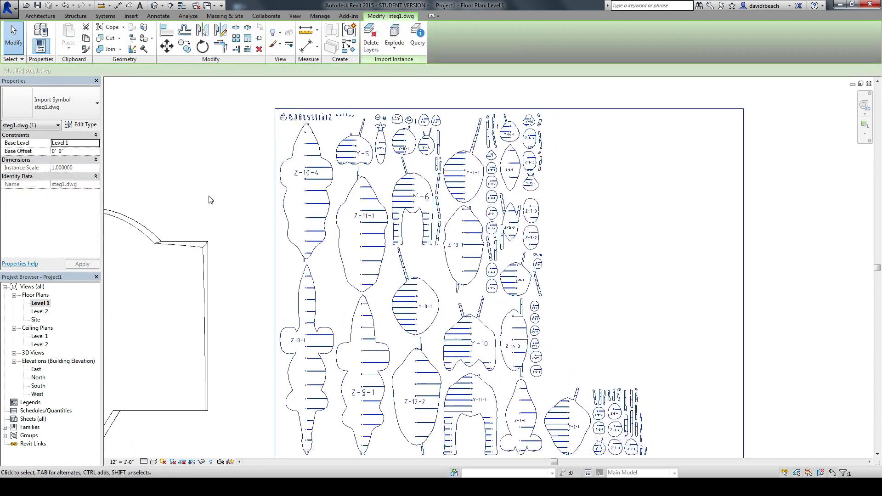
{"action": "scroll", "coordinate": [200, 165], "scroll_direction": "down", "scroll_amount": 2}
{"action": "middle_click_drag", "start_coordinate": [201, 166], "coordinate": [323, 202]}
{"action": "scroll", "coordinate": [323, 202], "scroll_direction": "up", "scroll_amount": 1}
{"action": "scroll", "coordinate": [327, 229], "scroll_direction": "up", "scroll_amount": 1}
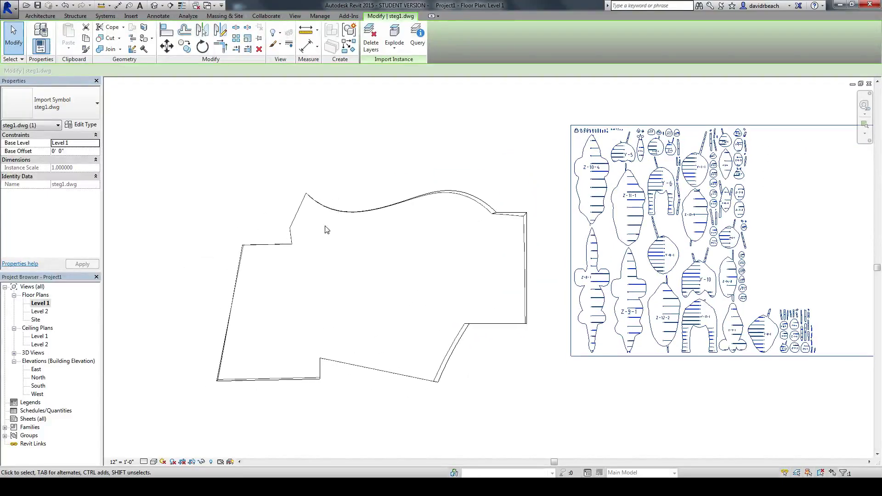
{"action": "scroll", "coordinate": [355, 209], "scroll_direction": "down", "scroll_amount": 2}
{"action": "scroll", "coordinate": [585, 178], "scroll_direction": "up", "scroll_amount": 1}
{"action": "left_click", "coordinate": [585, 177]}
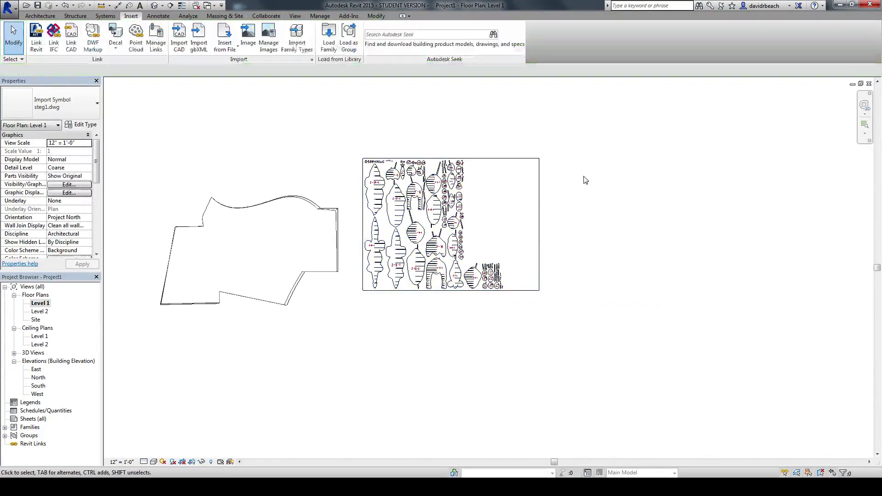
{"action": "left_click_drag", "start_coordinate": [581, 158], "coordinate": [509, 242]}
{"action": "key", "text": "Delete"}
{"action": "middle_click_drag", "start_coordinate": [510, 242], "coordinate": [671, 239]}
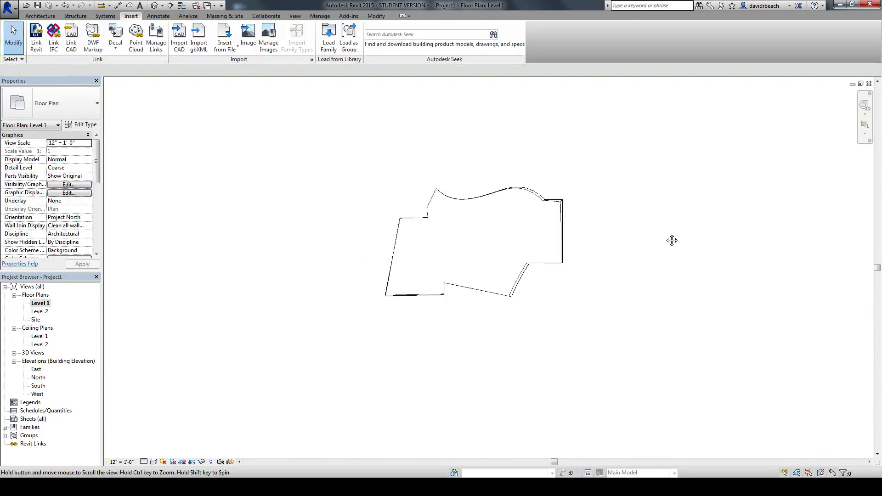
{"action": "scroll", "coordinate": [672, 239], "scroll_direction": "up", "scroll_amount": 1}
{"action": "middle_click_drag", "start_coordinate": [474, 257], "coordinate": [380, 258]}
Switch to the 3D view and orbit around the translucent blue massing form
{"action": "left_click", "coordinate": [155, 5]}
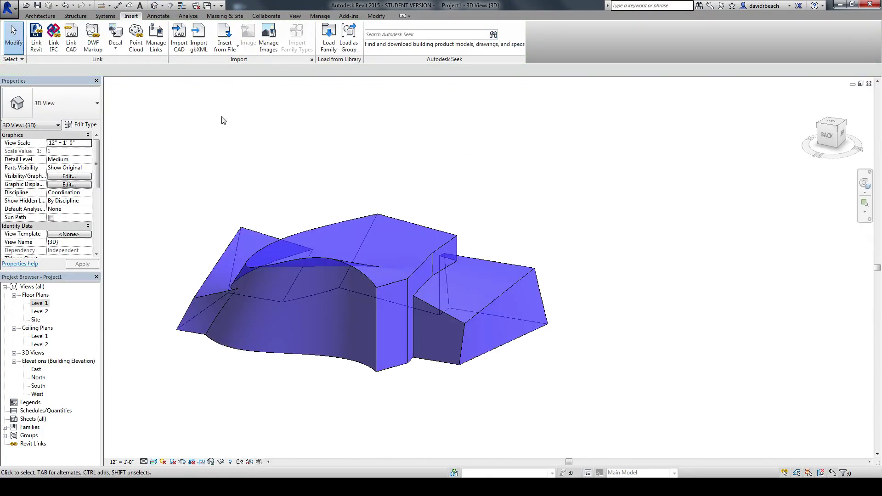
{"action": "scroll", "coordinate": [260, 220], "scroll_direction": "down", "scroll_amount": 1}
{"action": "scroll", "coordinate": [434, 271], "scroll_direction": "up", "scroll_amount": 3}
{"action": "middle_click_drag", "start_coordinate": [434, 272], "coordinate": [723, 335]}
{"action": "scroll", "coordinate": [396, 230], "scroll_direction": "up", "scroll_amount": 3}
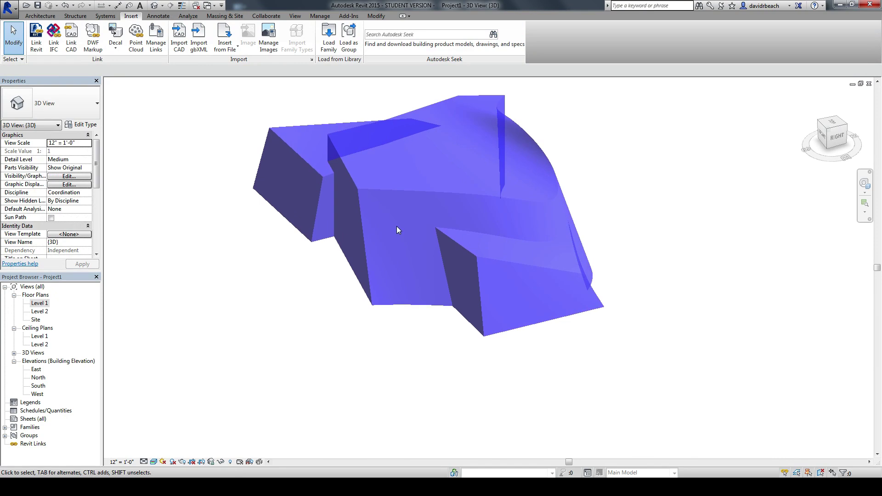
{"action": "middle_click_drag", "start_coordinate": [396, 230], "coordinate": [436, 275], "text": "shift"}
{"action": "scroll", "coordinate": [434, 280], "scroll_direction": "down", "scroll_amount": 2}
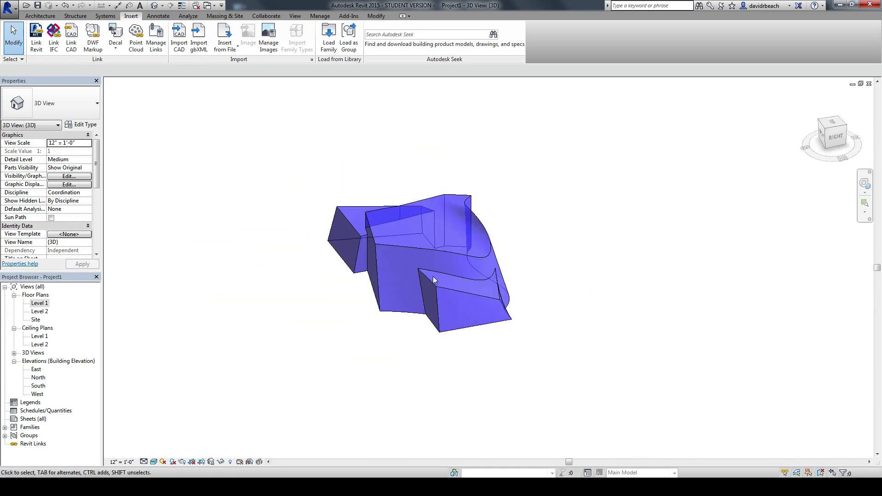
{"action": "middle_click_drag", "start_coordinate": [490, 305], "coordinate": [281, 314], "text": "shift"}
{"action": "scroll", "coordinate": [282, 313], "scroll_direction": "up", "scroll_amount": 2}
{"action": "scroll", "coordinate": [394, 300], "scroll_direction": "down", "scroll_amount": 1}
{"action": "middle_click_drag", "start_coordinate": [393, 300], "coordinate": [349, 305], "text": "shift"}
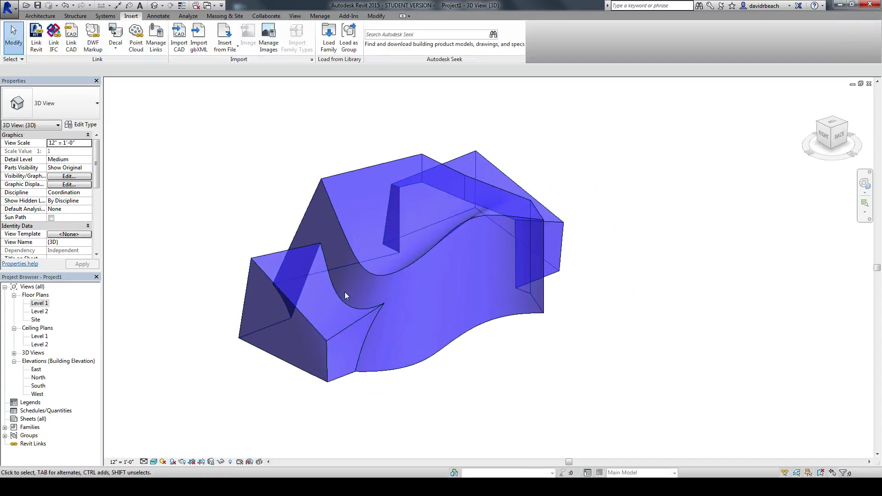
{"action": "middle_click_drag", "start_coordinate": [215, 177], "coordinate": [230, 183]}
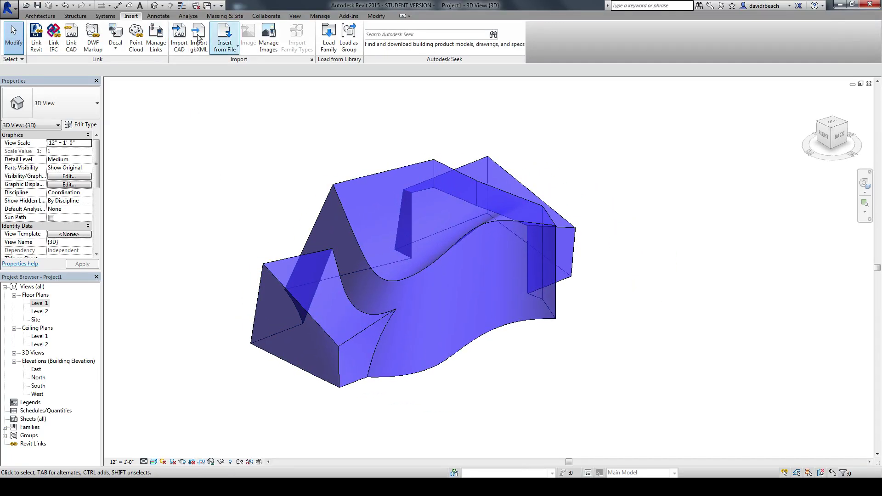
Export with STL Exporter for Revit as Binary in Feet, replacing the Desktop file test1-delete
{"action": "left_click", "coordinate": [348, 16]}
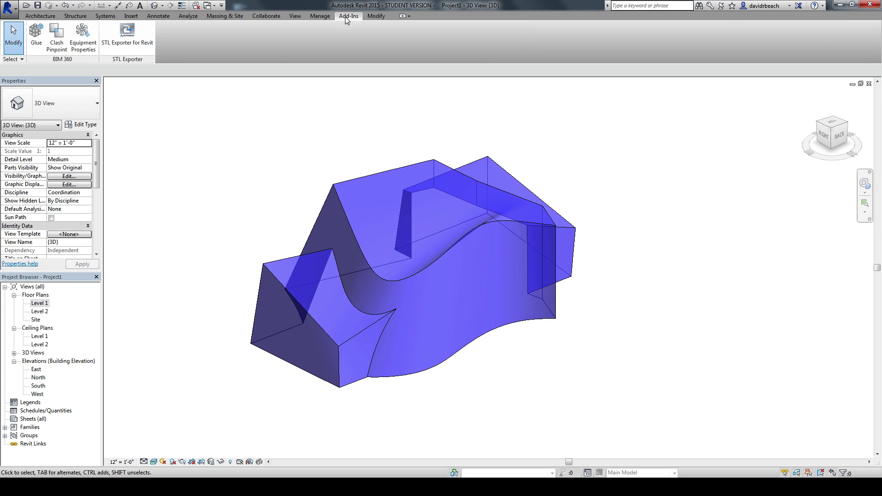
{"action": "left_click", "coordinate": [129, 39]}
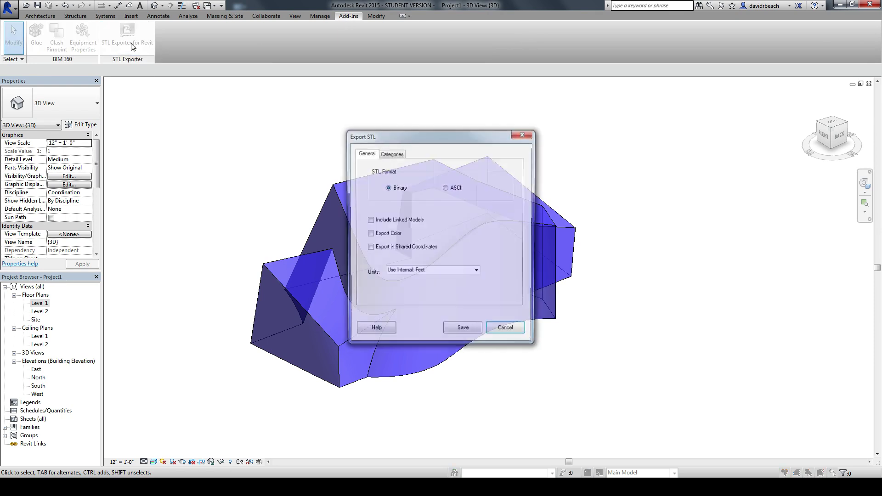
{"action": "left_click_drag", "start_coordinate": [438, 135], "coordinate": [312, 122]}
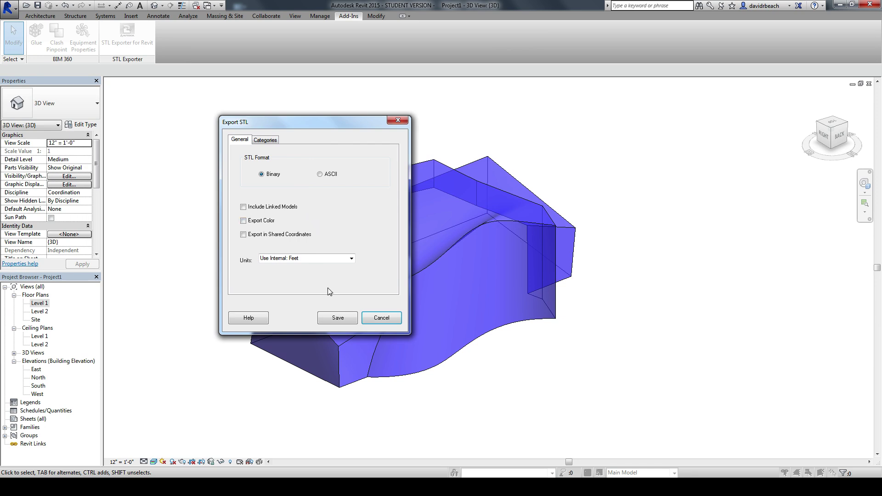
{"action": "left_click", "coordinate": [337, 319]}
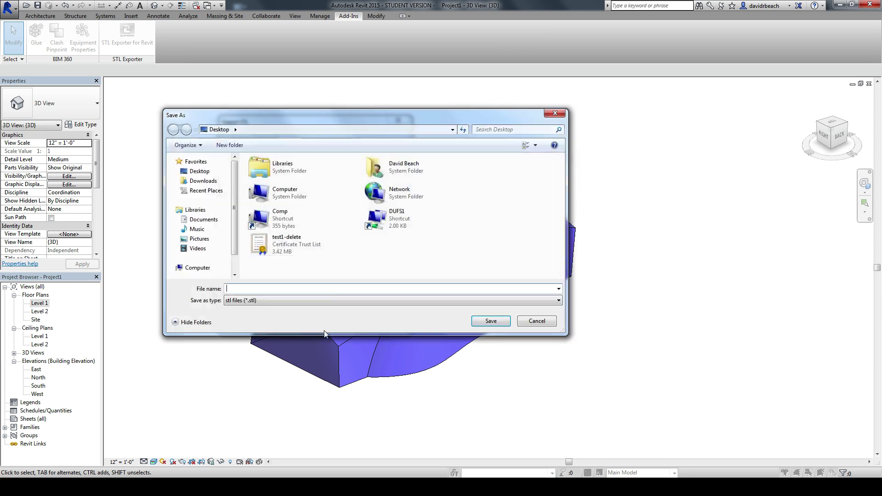
{"action": "left_click", "coordinate": [294, 244]}
{"action": "left_click", "coordinate": [491, 321]}
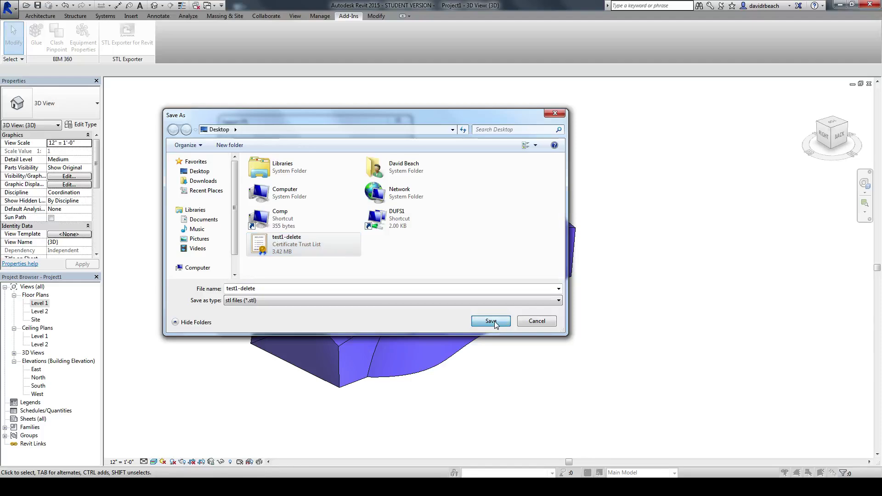
{"action": "left_click", "coordinate": [463, 243]}
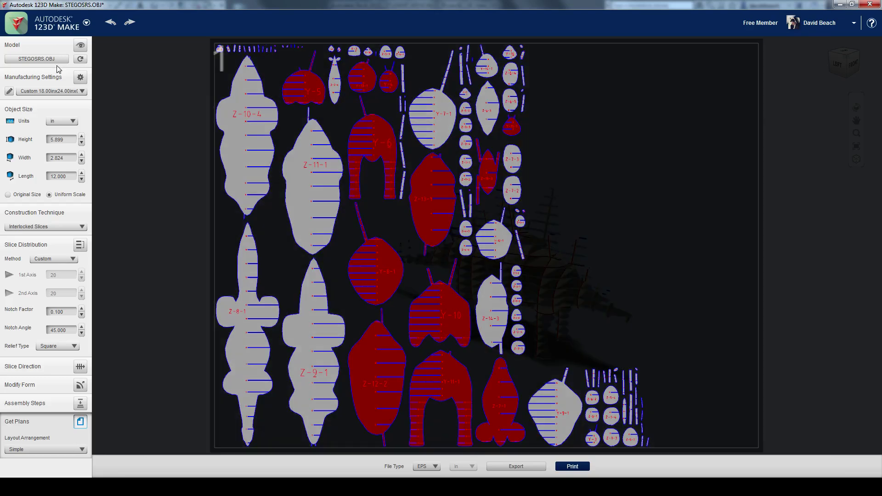
Save the stegosaurus project to the computer as steg
{"action": "left_click", "coordinate": [38, 32]}
{"action": "mouse_move", "coordinate": [42, 102]}
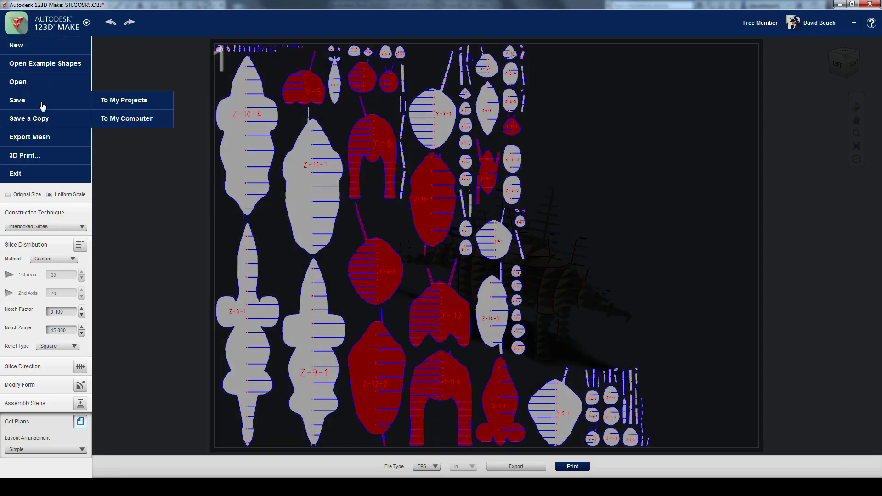
{"action": "left_click", "coordinate": [115, 117]}
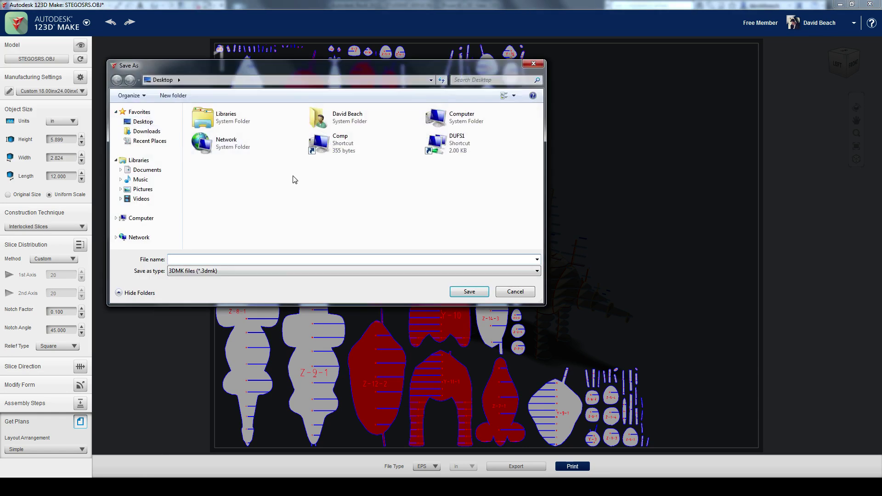
{"action": "type", "text": "steg"}
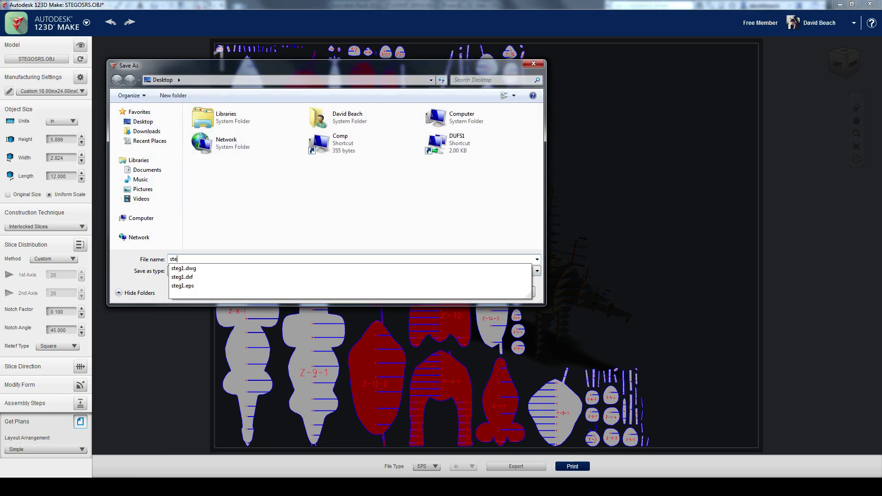
{"action": "key", "text": "Return"}
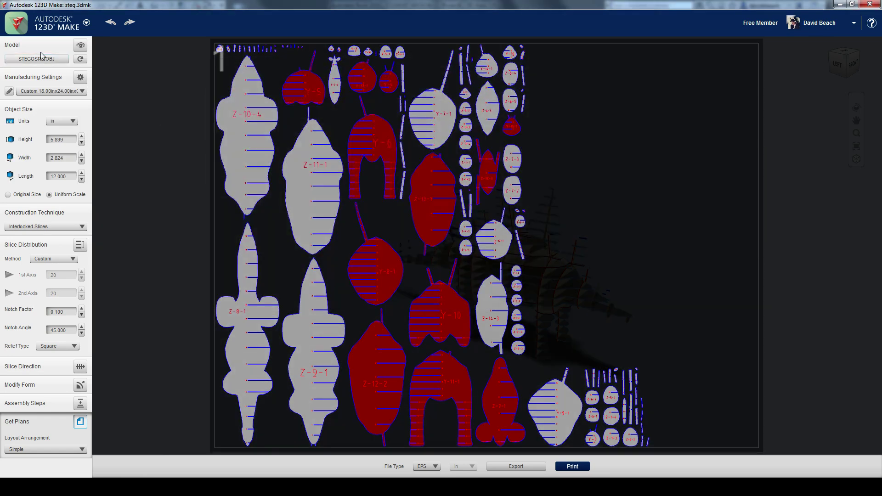
Start a new document without saving changes
{"action": "left_click", "coordinate": [87, 23]}
{"action": "left_click", "coordinate": [73, 45]}
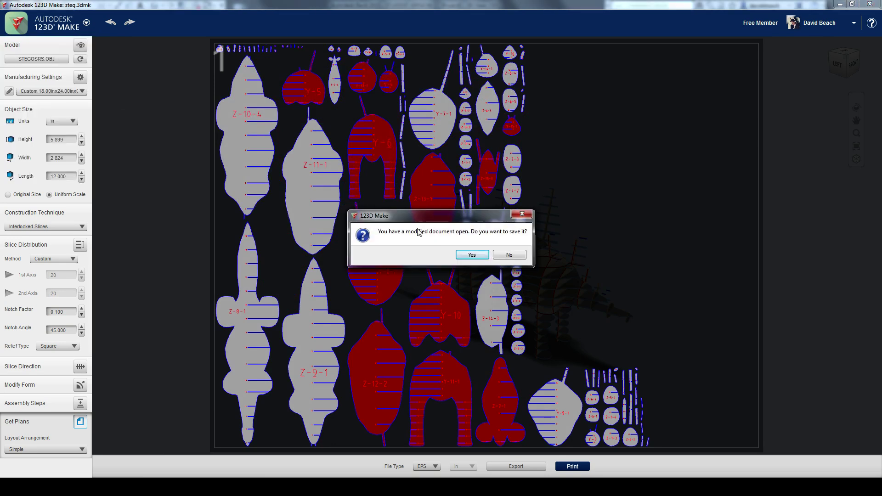
{"action": "left_click", "coordinate": [509, 255]}
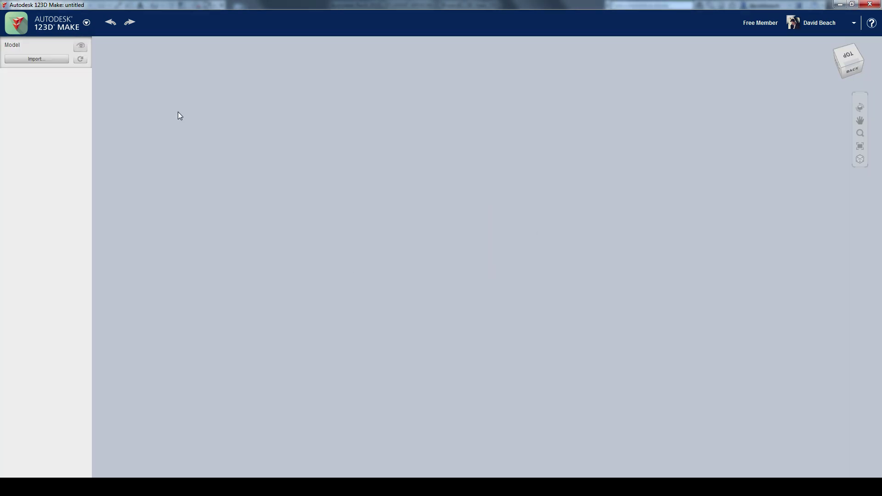
Import test1-delete.stl from the Desktop and orbit to inspect it
{"action": "left_click", "coordinate": [47, 60]}
{"action": "left_click", "coordinate": [152, 122]}
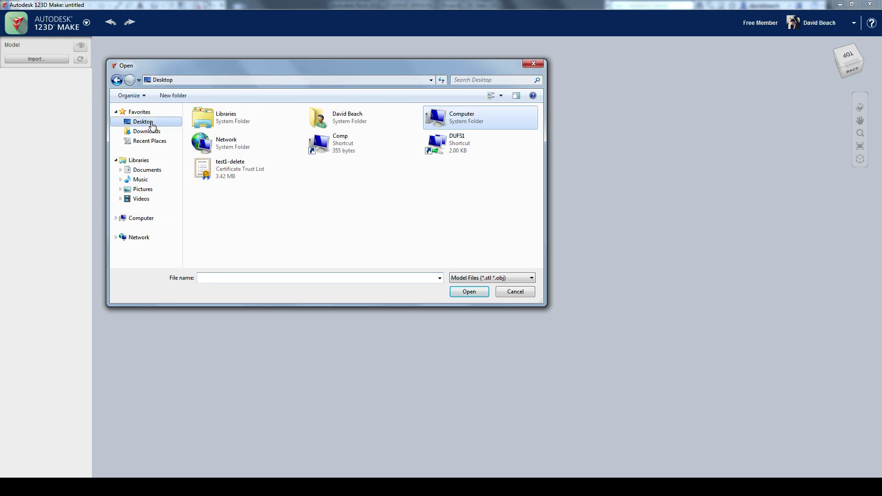
{"action": "left_click", "coordinate": [239, 170]}
{"action": "left_click", "coordinate": [465, 292]}
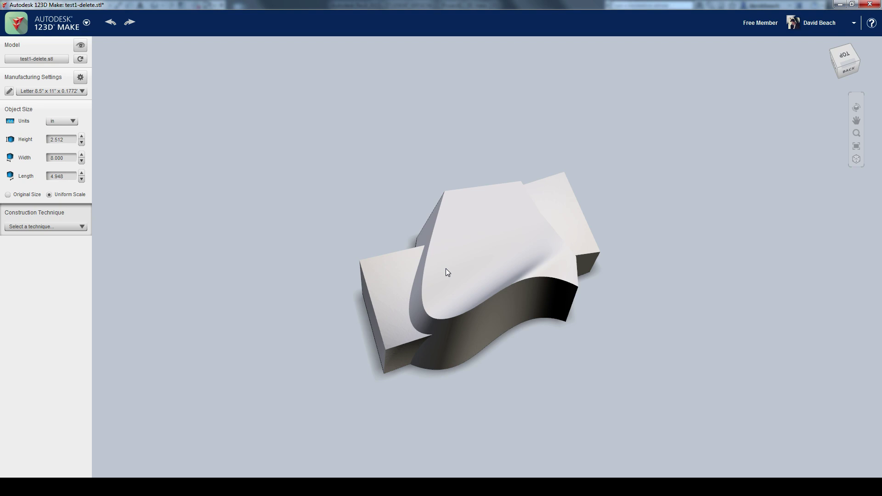
{"action": "left_click_drag", "start_coordinate": [406, 255], "coordinate": [487, 254]}
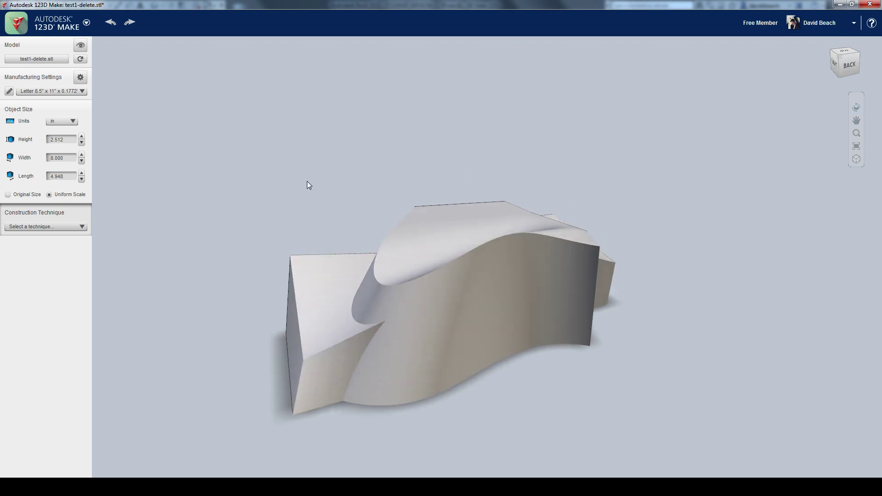
Set the material to length 24, width 18 and thickness 0.0310 in
{"action": "left_click", "coordinate": [81, 78]}
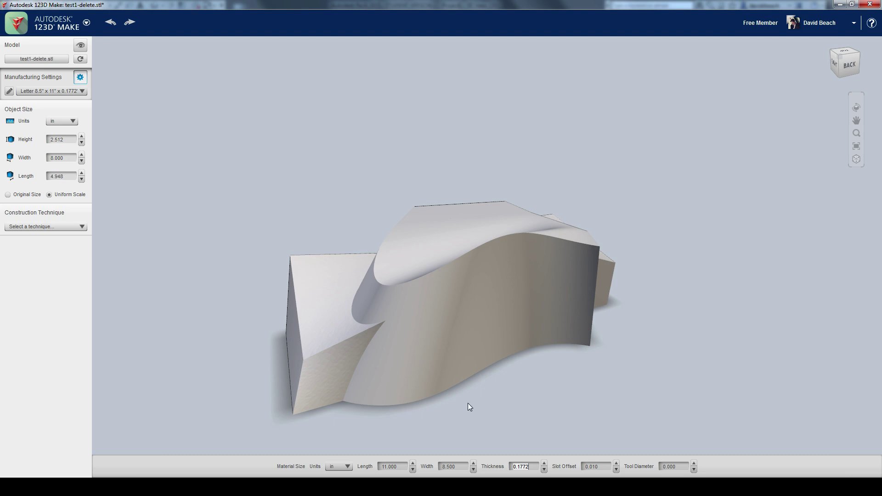
{"action": "left_click", "coordinate": [386, 466]}
{"action": "type", "text": "24"}
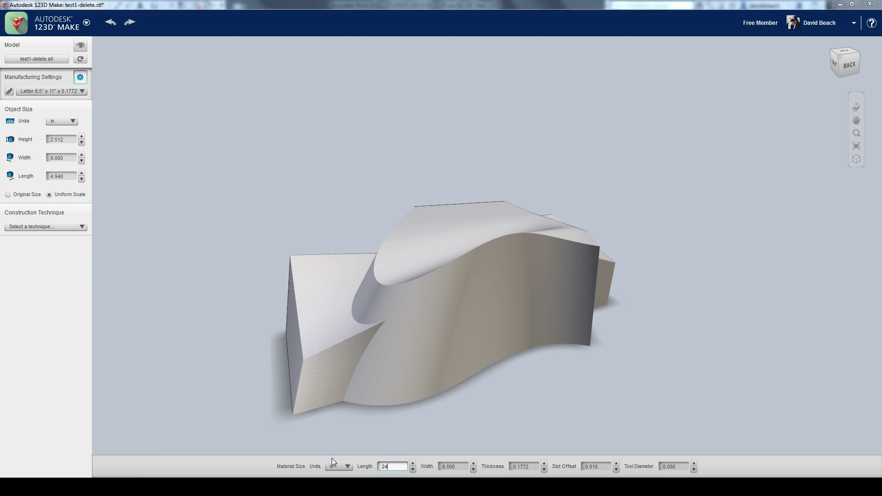
{"action": "key", "text": "Tab"}
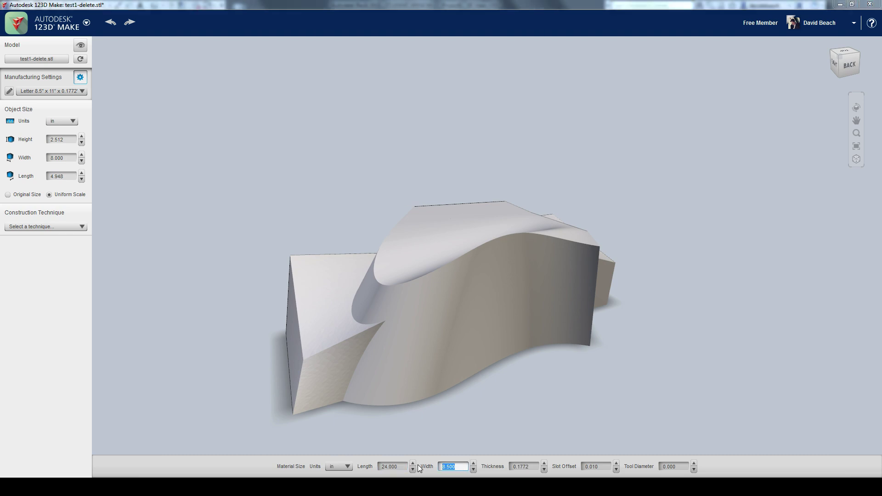
{"action": "type", "text": "18"}
{"action": "left_click", "coordinate": [514, 468]}
{"action": "type", "text": "0.0310"}
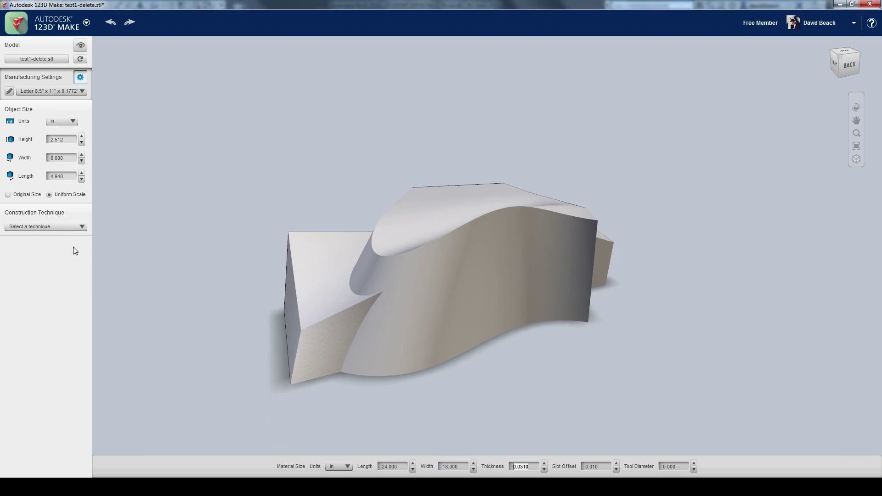
{"action": "left_click", "coordinate": [71, 227]}
Choose Stacked Slices, then uniformly scale the model to a height of 6 inches
{"action": "left_click", "coordinate": [71, 232]}
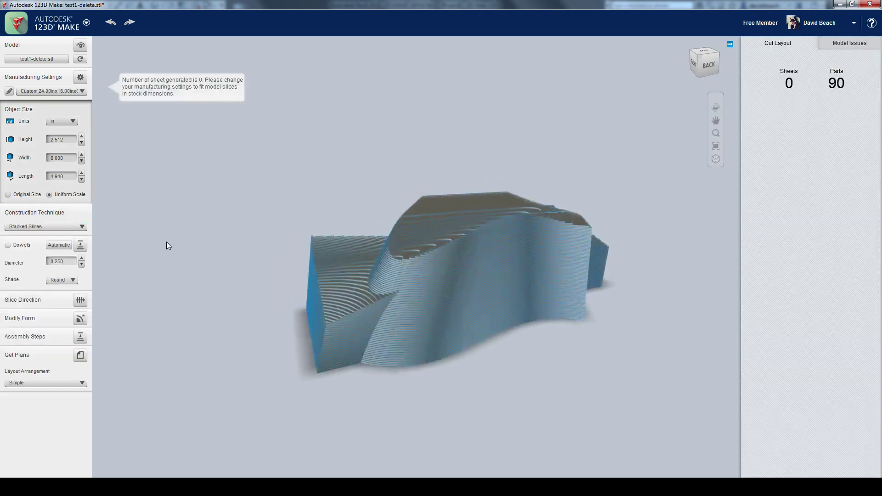
{"action": "right_click_drag", "start_coordinate": [564, 334], "coordinate": [528, 370]}
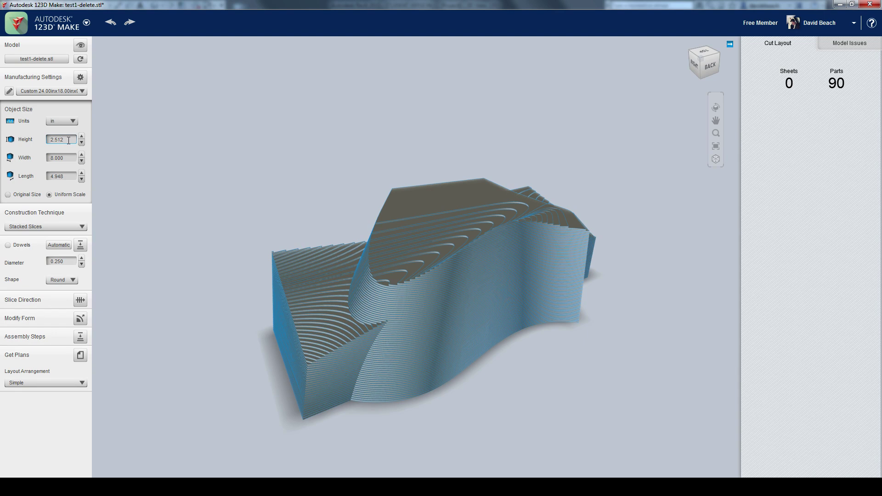
{"action": "left_click_drag", "start_coordinate": [73, 139], "coordinate": [42, 143]}
{"action": "type", "text": "12"}
{"action": "left_click_drag", "start_coordinate": [63, 139], "coordinate": [29, 143]}
{"action": "key", "text": "Return"}
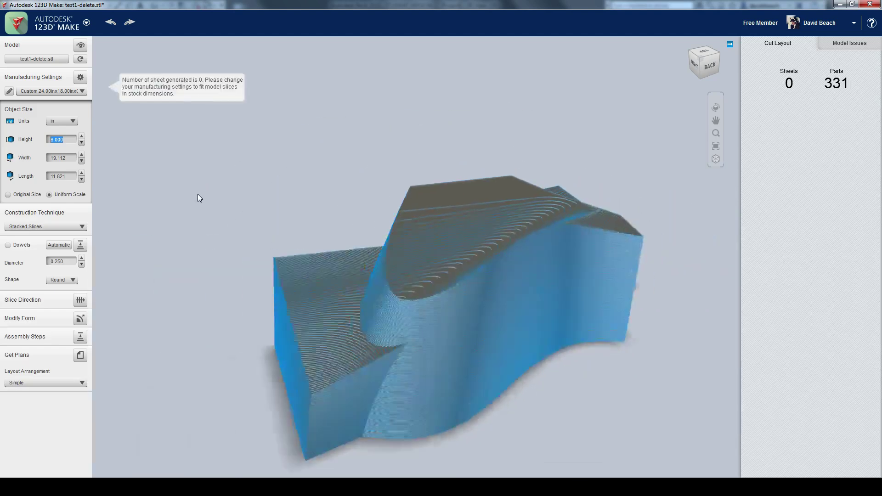
{"action": "left_click_drag", "start_coordinate": [231, 216], "coordinate": [488, 290]}
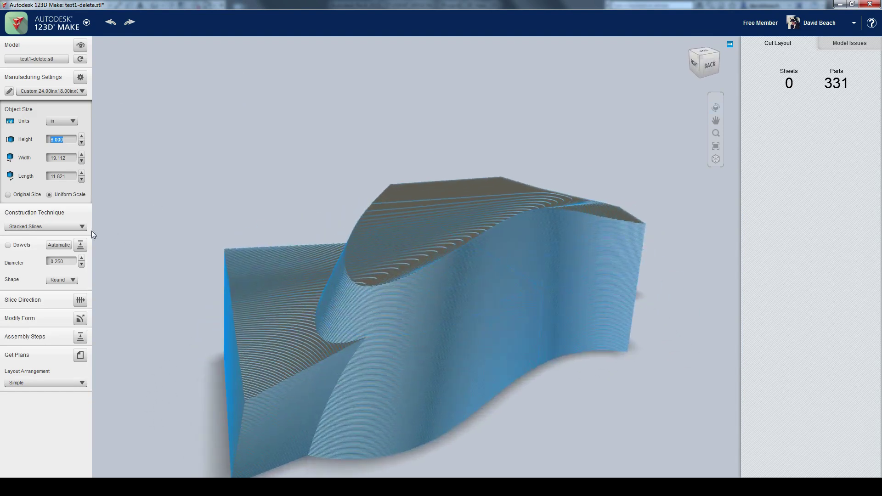
Change the construction technique to Interlocked Slices and orbit to inspect the 7-sheet result
{"action": "left_click", "coordinate": [65, 227]}
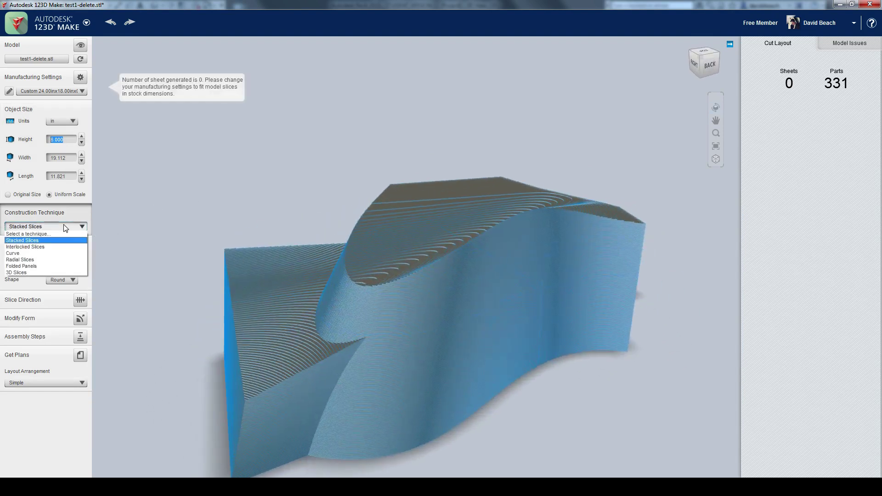
{"action": "left_click", "coordinate": [25, 246]}
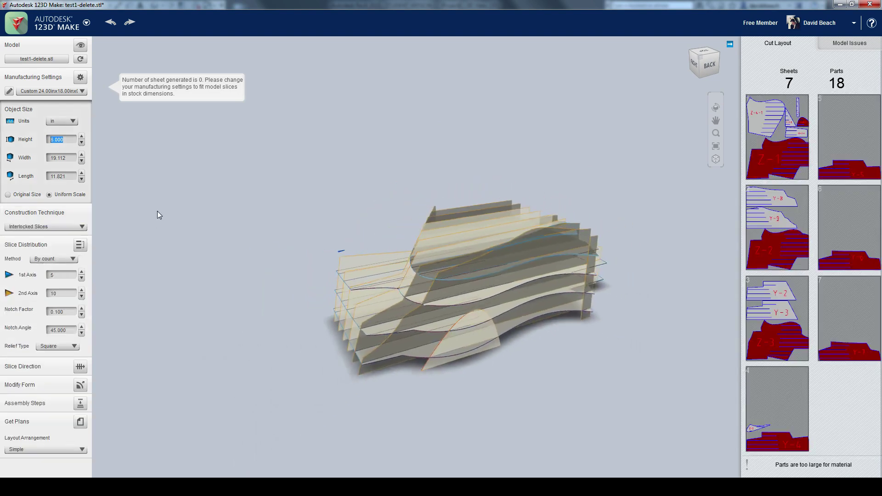
{"action": "left_click_drag", "start_coordinate": [207, 214], "coordinate": [308, 228]}
{"action": "scroll", "coordinate": [309, 228], "scroll_direction": "up", "scroll_amount": 5}
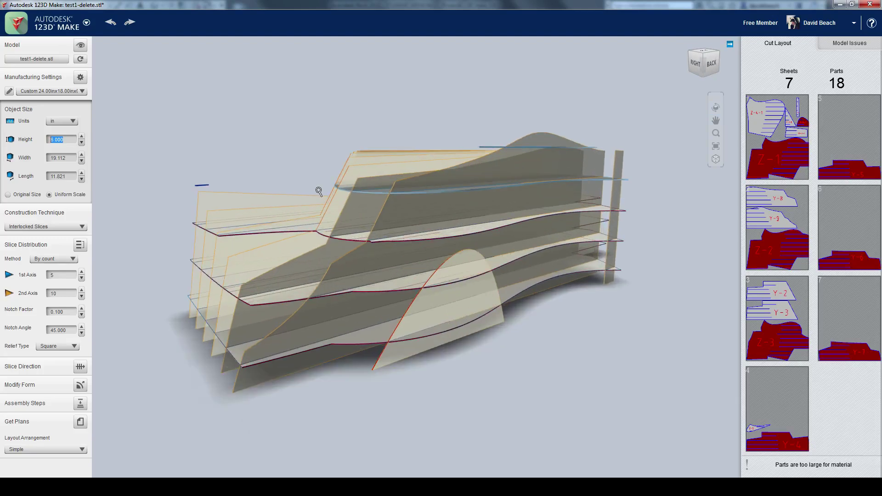
{"action": "left_click_drag", "start_coordinate": [299, 197], "coordinate": [307, 219]}
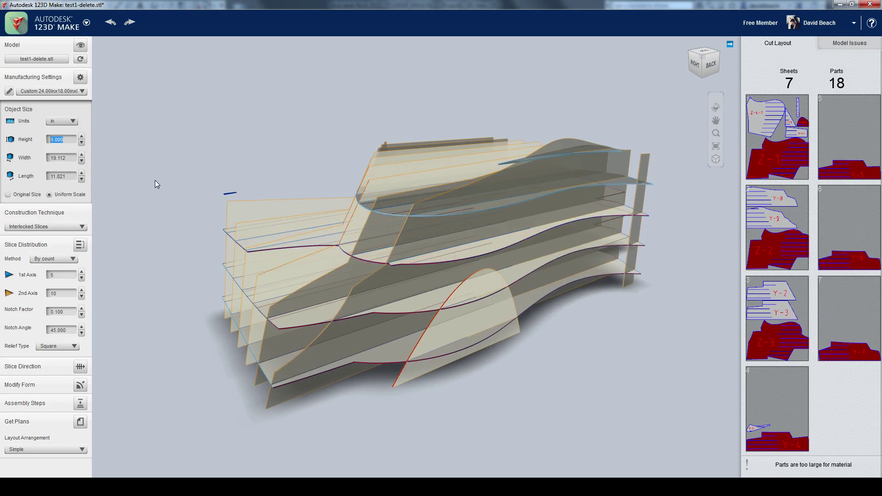
{"action": "left_click", "coordinate": [65, 276]}
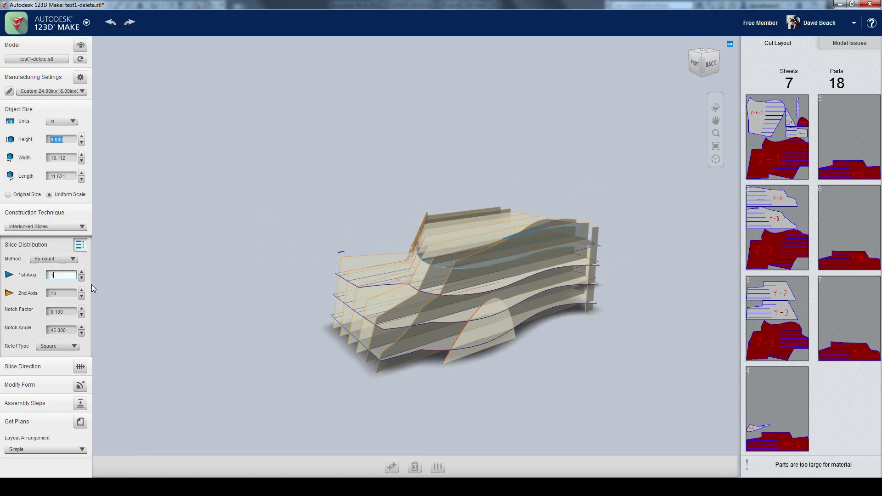
Set the first-axis slice count to 10
{"action": "type", "text": "10"}
{"action": "key", "text": "Return"}
{"action": "left_click_drag", "start_coordinate": [335, 307], "coordinate": [242, 220]}
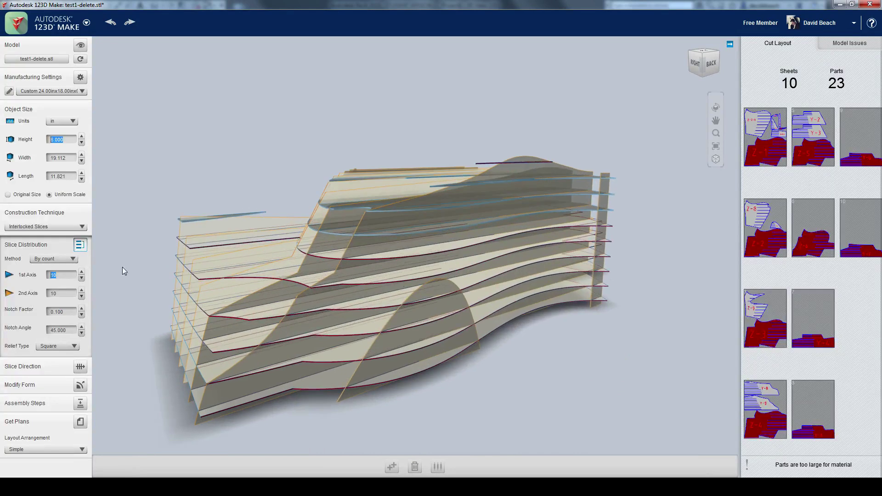
Set the second-axis slices to 20, then reduce to 16, orbiting to check
{"action": "left_click", "coordinate": [62, 293]}
{"action": "key", "text": "Return"}
{"action": "left_click_drag", "start_coordinate": [226, 164], "coordinate": [475, 171]}
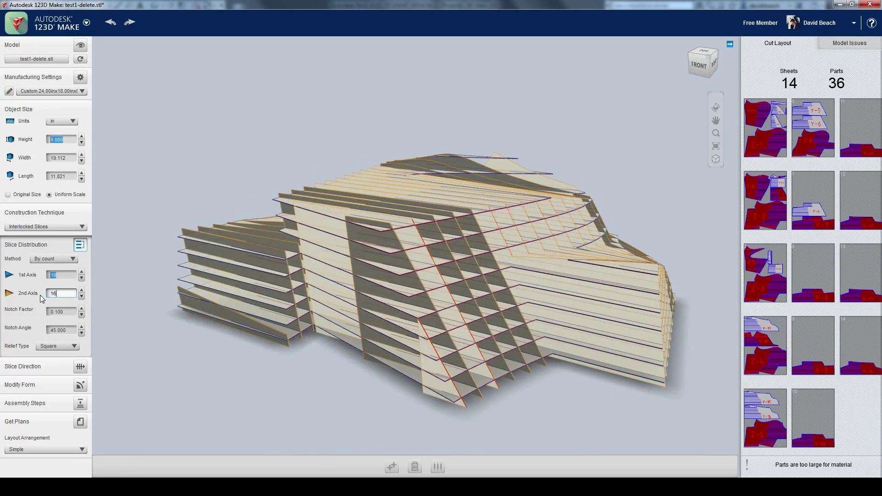
{"action": "key", "text": "Return"}
{"action": "left_click_drag", "start_coordinate": [169, 186], "coordinate": [346, 164]}
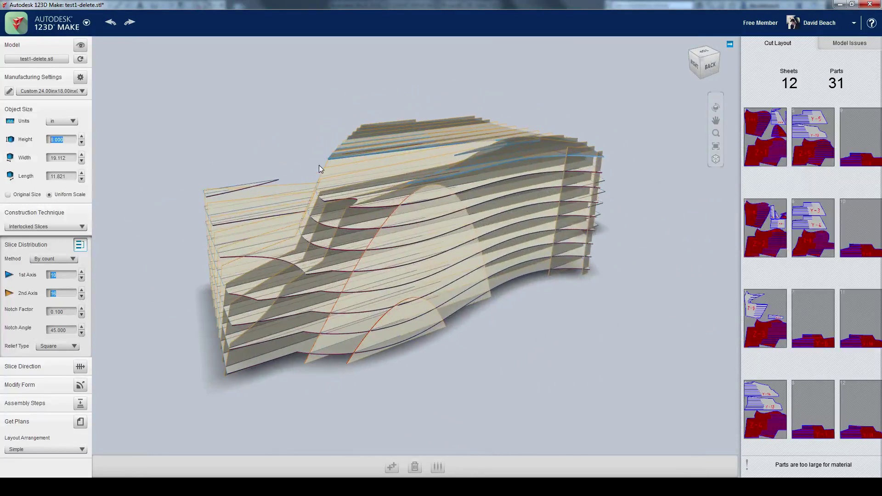
{"action": "scroll", "coordinate": [316, 165], "scroll_direction": "up", "scroll_amount": 2}
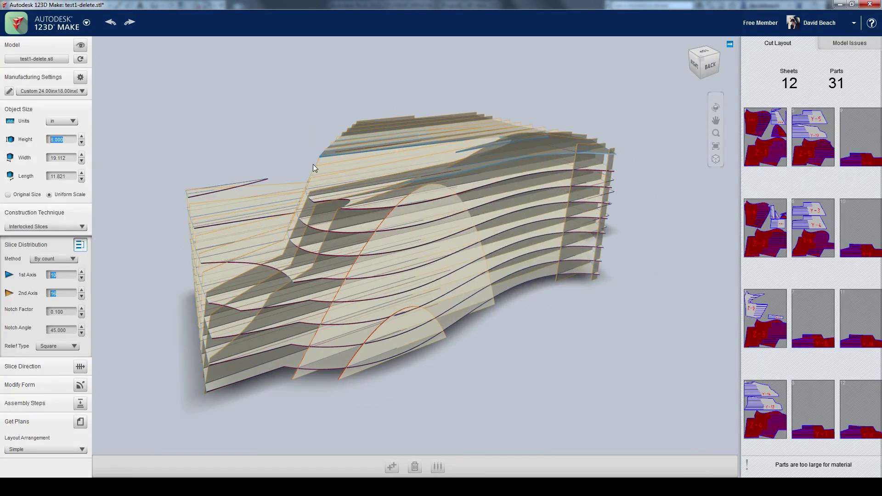